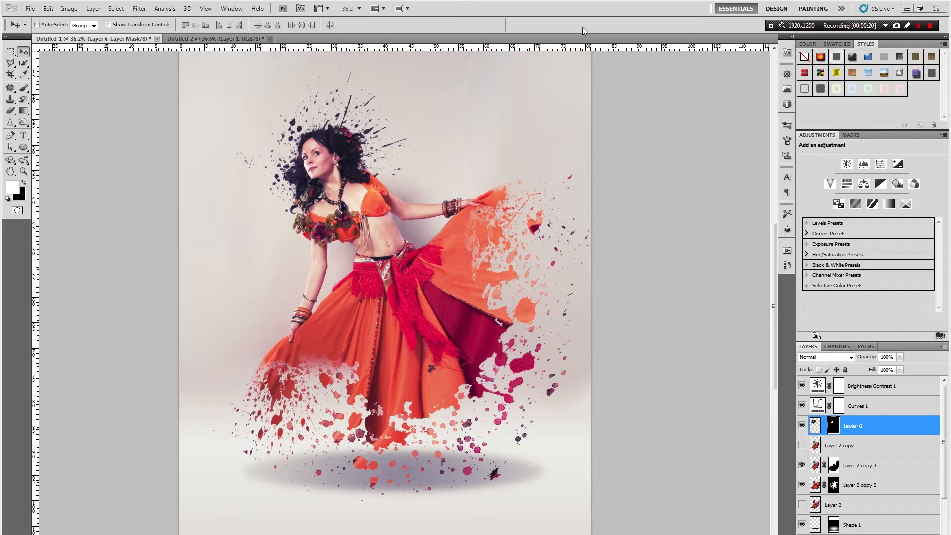
Examine the finished splatter artwork in Untitled-1 and the original dancer photo in Untitled-2
{"action": "scroll", "coordinate": [333, 209], "scroll_direction": "up", "scroll_amount": 3}
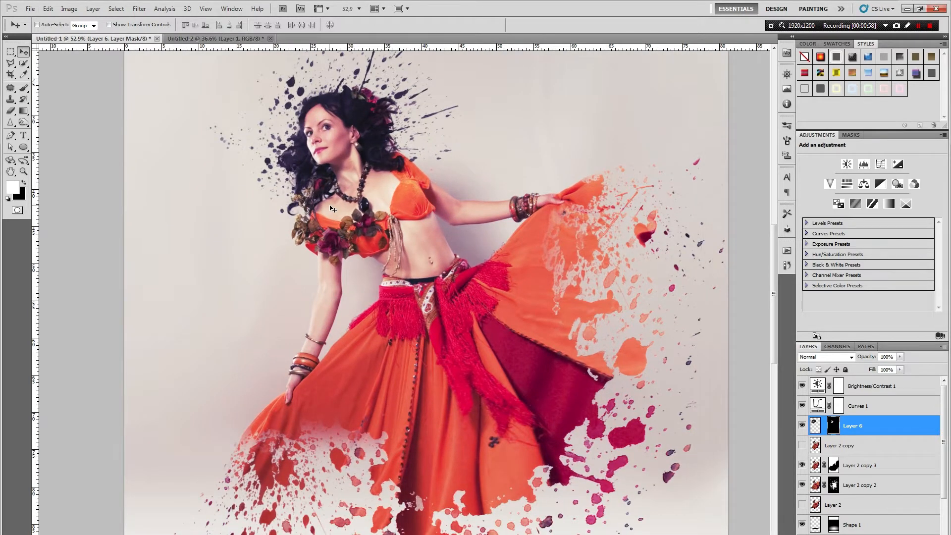
{"action": "scroll", "coordinate": [382, 216], "scroll_direction": "down", "scroll_amount": 2}
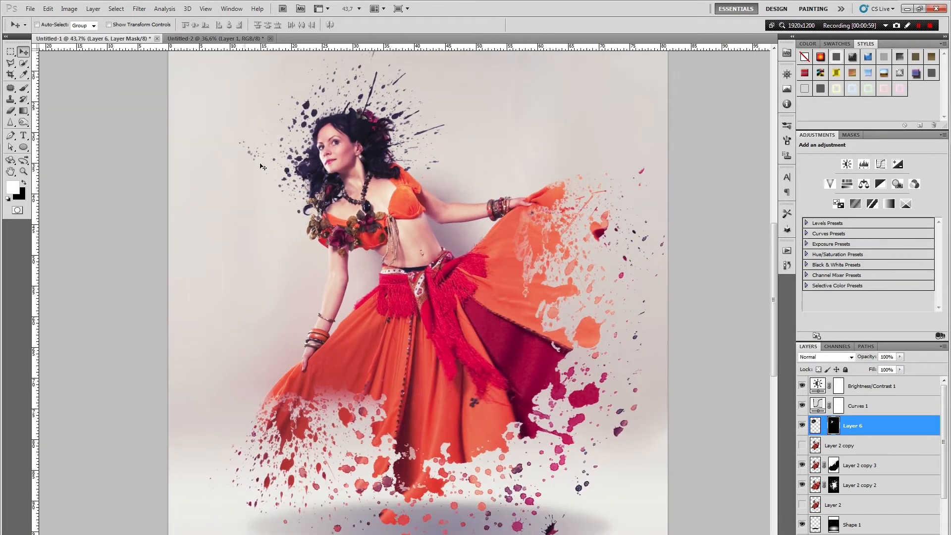
{"action": "left_click", "coordinate": [218, 36]}
{"action": "scroll", "coordinate": [528, 255], "scroll_direction": "down", "scroll_amount": 5}
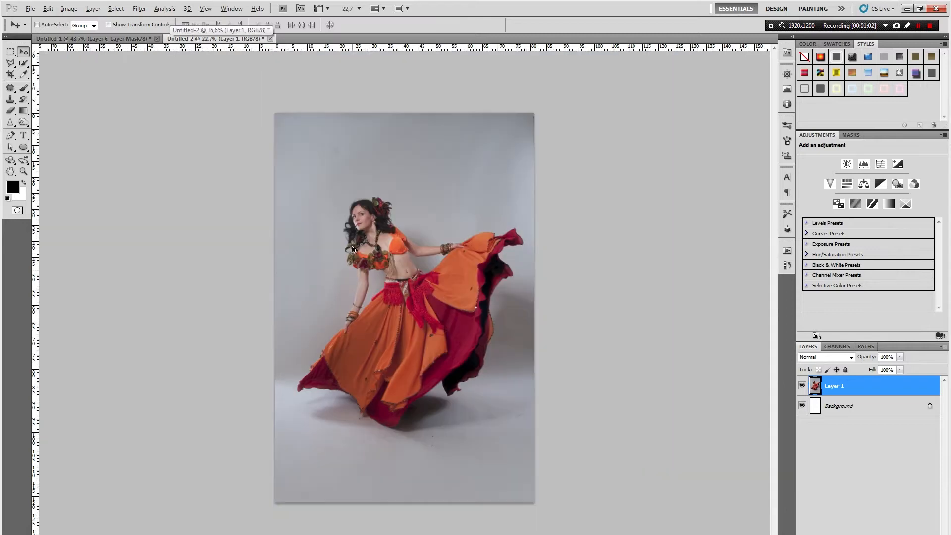
{"action": "scroll", "coordinate": [353, 249], "scroll_direction": "up", "scroll_amount": 5}
{"action": "scroll", "coordinate": [515, 362], "scroll_direction": "down", "scroll_amount": 3}
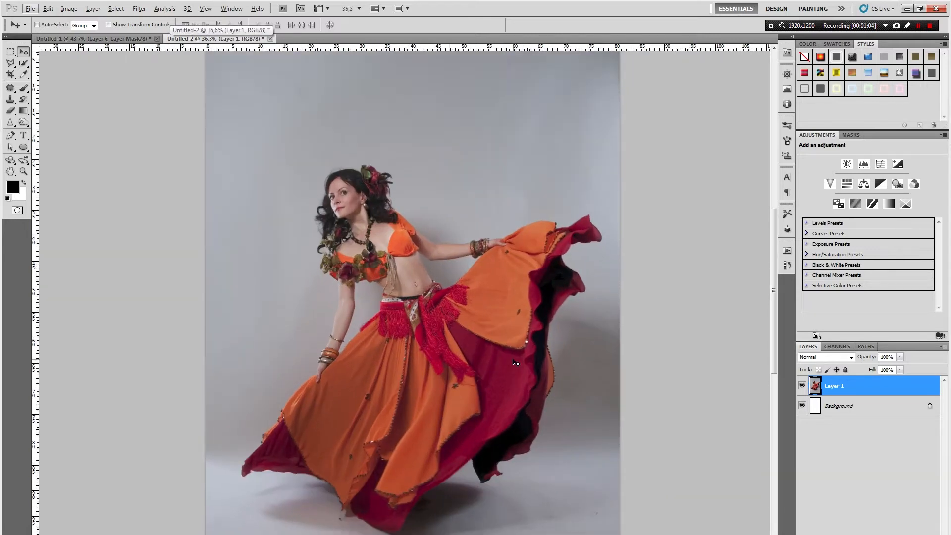
{"action": "scroll", "coordinate": [369, 354], "scroll_direction": "up", "scroll_amount": 2}
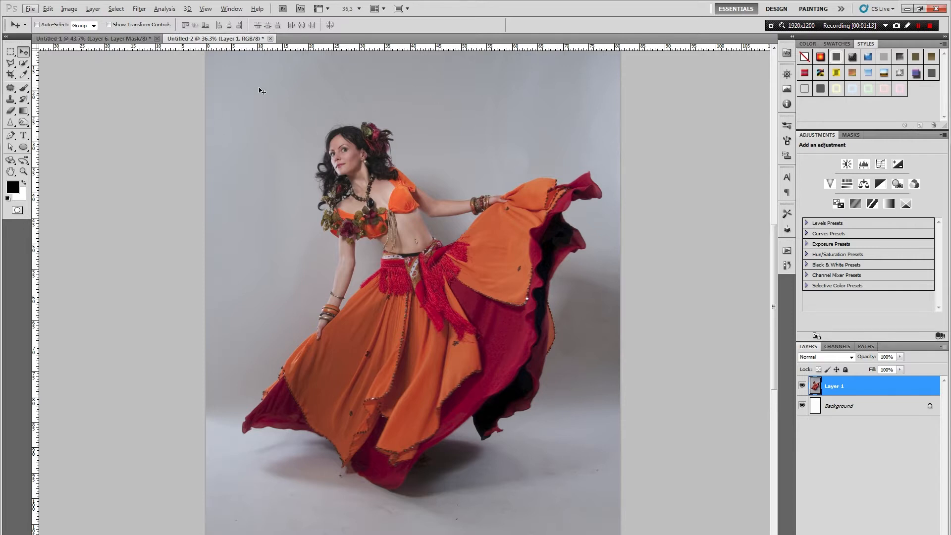
{"action": "scroll", "coordinate": [327, 413], "scroll_direction": "down", "scroll_amount": 1}
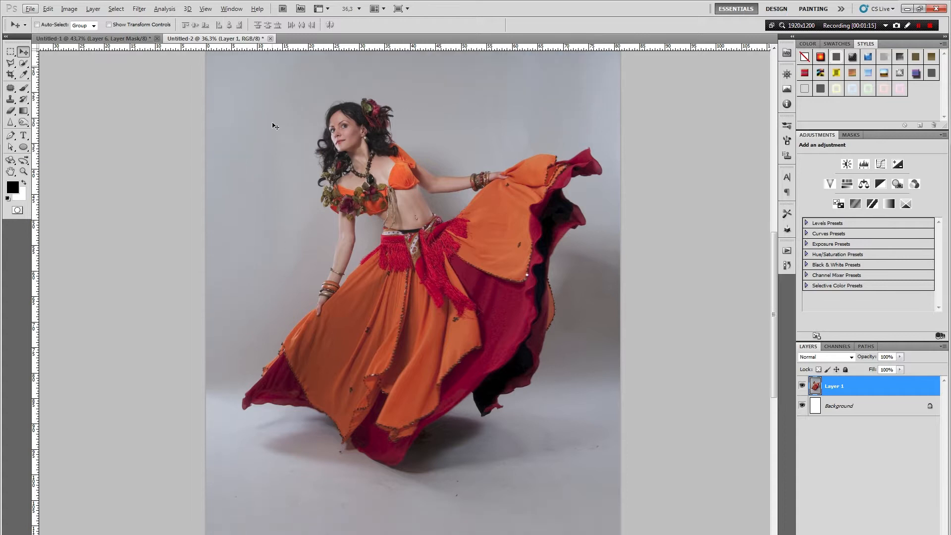
{"action": "scroll", "coordinate": [248, 248], "scroll_direction": "down", "scroll_amount": 2}
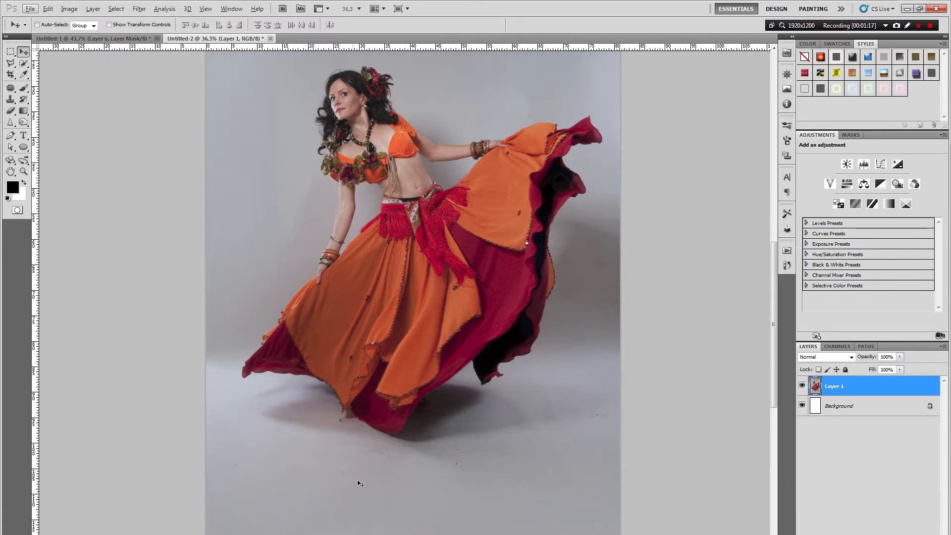
{"action": "scroll", "coordinate": [276, 471], "scroll_direction": "up", "scroll_amount": 1}
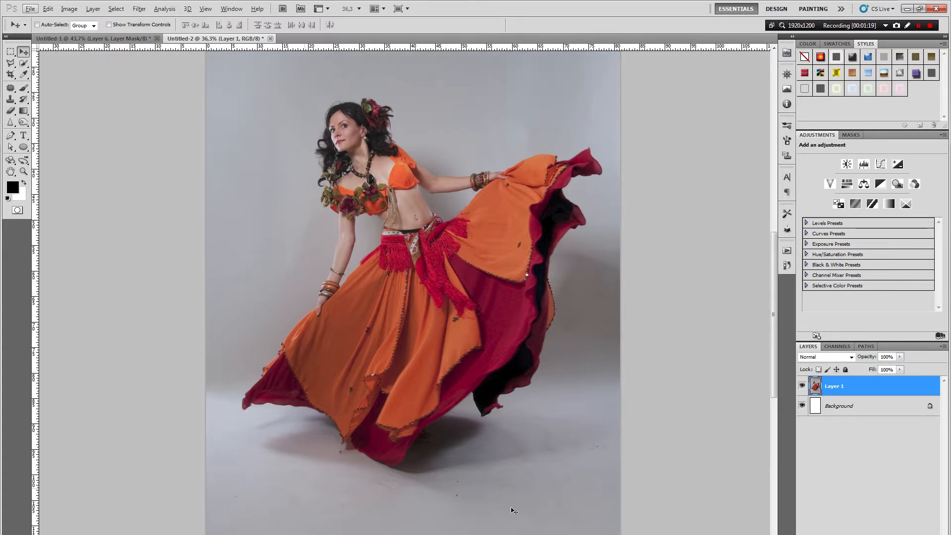
{"action": "scroll", "coordinate": [380, 322], "scroll_direction": "up", "scroll_amount": 2}
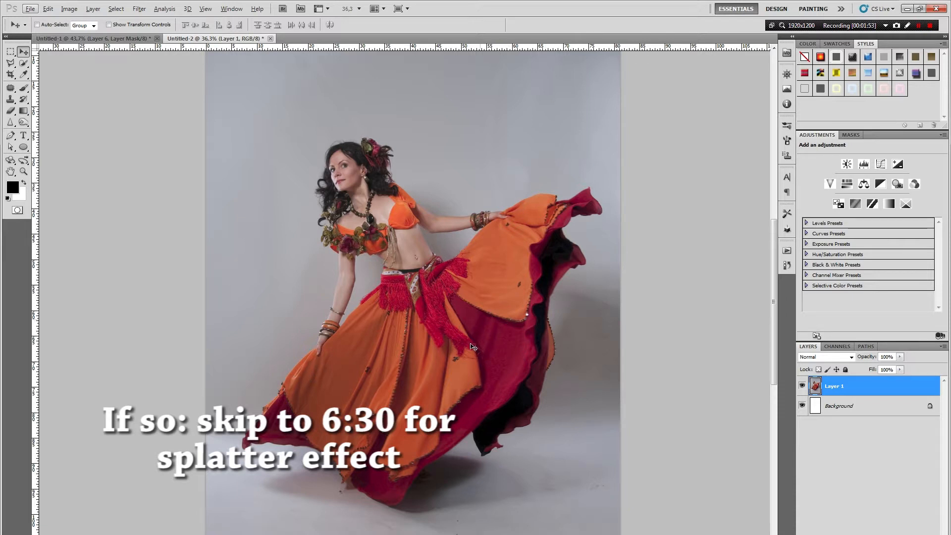
{"action": "scroll", "coordinate": [431, 394], "scroll_direction": "down", "scroll_amount": 1}
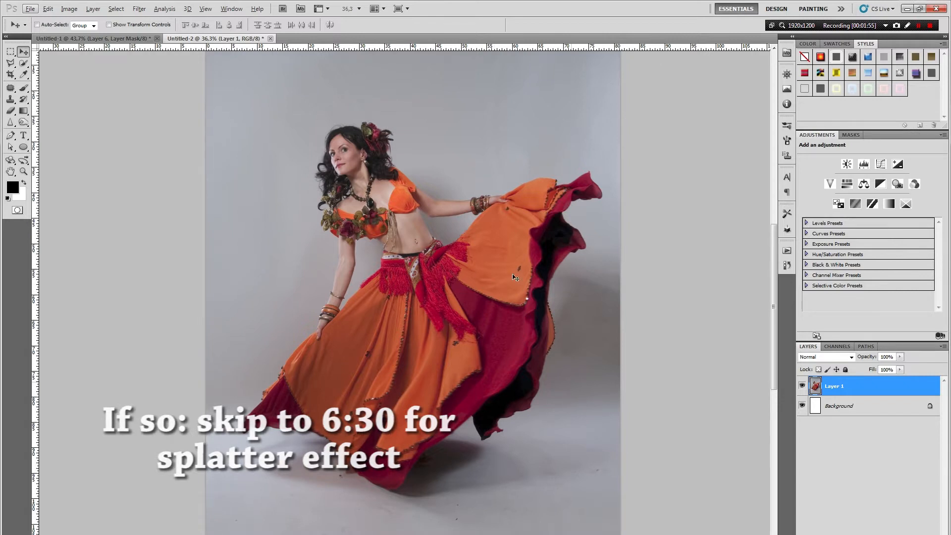
{"action": "scroll", "coordinate": [500, 287], "scroll_direction": "up", "scroll_amount": 1}
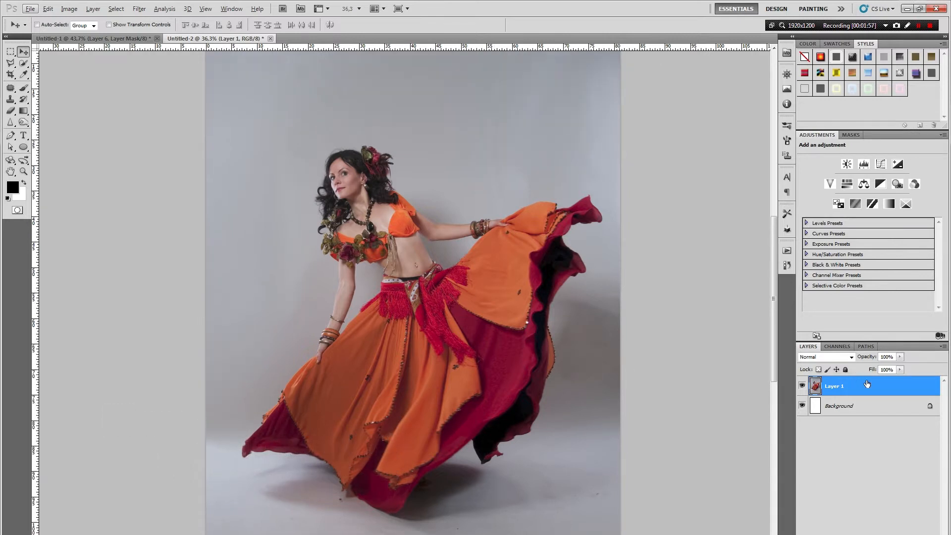
Duplicate Layer 1 and select the grey backdrop around the dancer with the Quick Selection tool
{"action": "key", "text": "ctrl+j"}
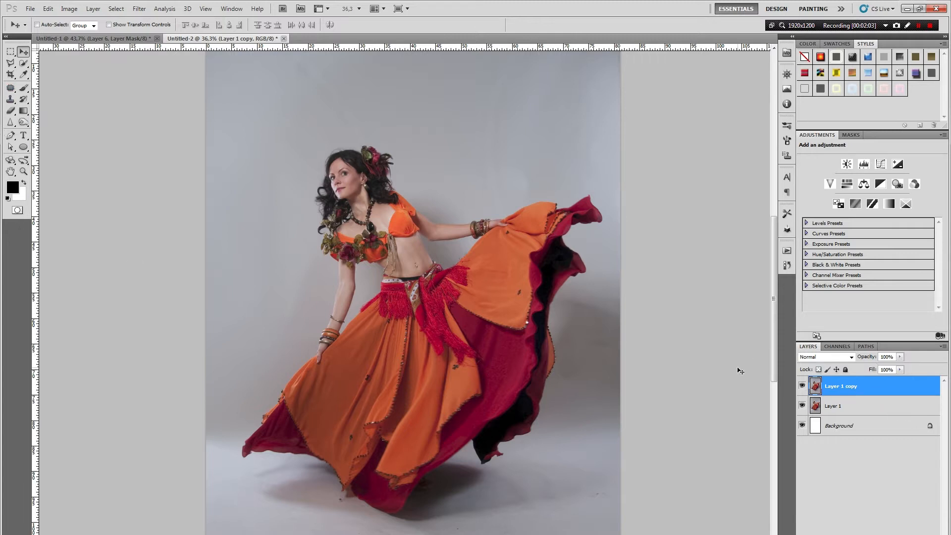
{"action": "left_click", "coordinate": [24, 63]}
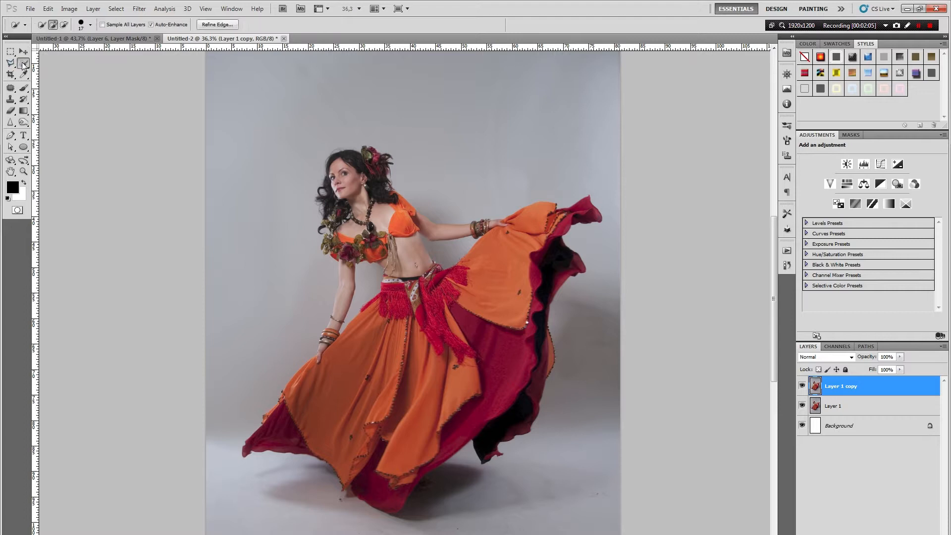
{"action": "left_click_drag", "start_coordinate": [272, 312], "coordinate": [268, 254]}
{"action": "mouse_move", "coordinate": [263, 210]}
{"action": "left_mouse_down"}
{"action": "mouse_move", "coordinate": [272, 108]}
{"action": "mouse_move", "coordinate": [455, 93]}
{"action": "mouse_move", "coordinate": [545, 140]}
{"action": "mouse_move", "coordinate": [609, 187]}
{"action": "mouse_move", "coordinate": [609, 521]}
{"action": "left_mouse_up"}
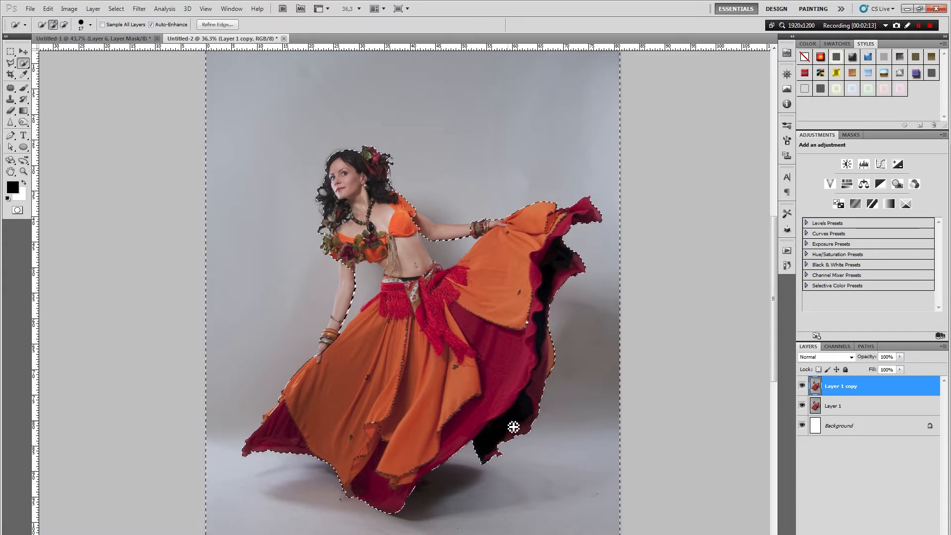
Subtract the dancer's lowered arm from the backdrop selection and include the backdrop gaps between her arms and skirt
{"action": "scroll", "coordinate": [451, 459], "scroll_direction": "up", "scroll_amount": 2}
{"action": "scroll", "coordinate": [318, 289], "scroll_direction": "up", "scroll_amount": 10}
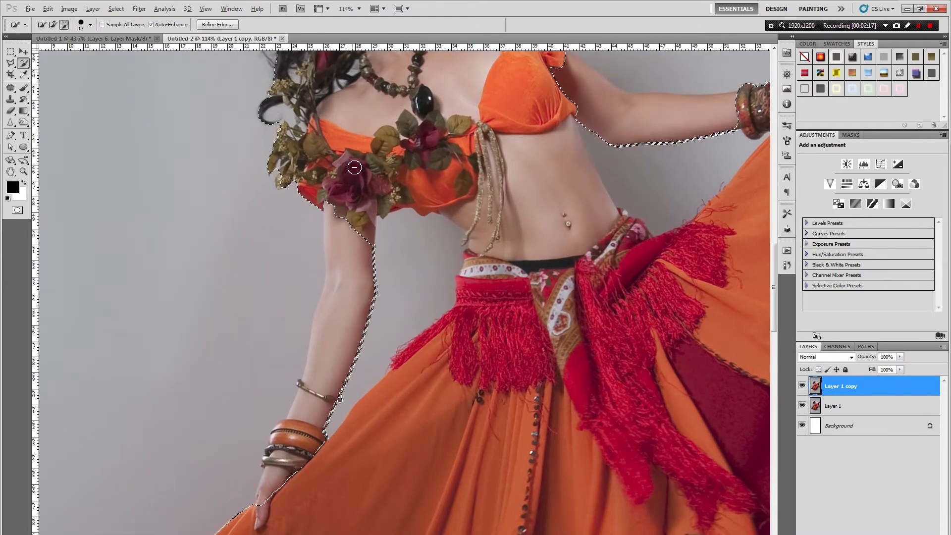
{"action": "mouse_move", "coordinate": [350, 255]}
{"action": "left_mouse_down"}
{"action": "mouse_move", "coordinate": [361, 287]}
{"action": "mouse_move", "coordinate": [345, 369]}
{"action": "mouse_move", "coordinate": [280, 497]}
{"action": "mouse_move", "coordinate": [279, 473]}
{"action": "mouse_move", "coordinate": [270, 495]}
{"action": "left_mouse_up"}
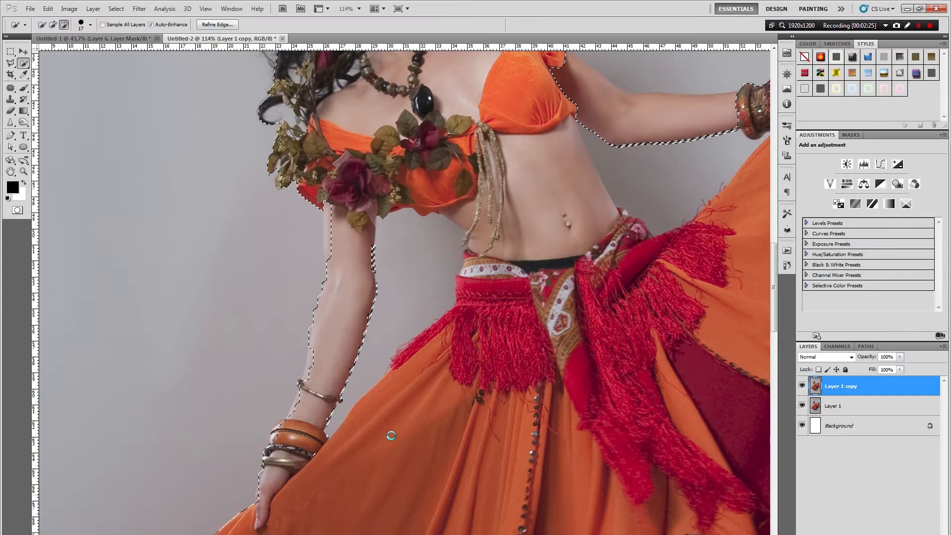
{"action": "scroll", "coordinate": [363, 305], "scroll_direction": "up", "scroll_amount": 3}
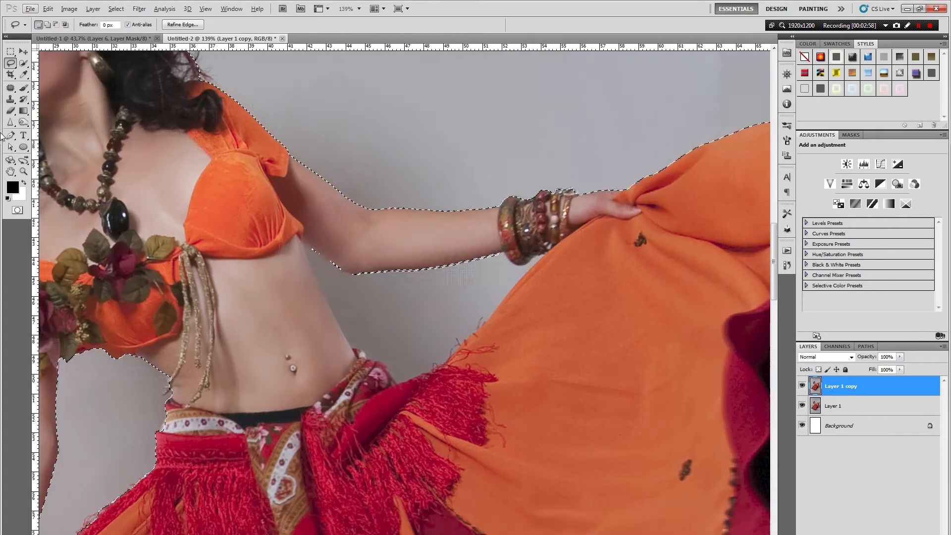
{"action": "scroll", "coordinate": [378, 334], "scroll_direction": "down", "scroll_amount": 2}
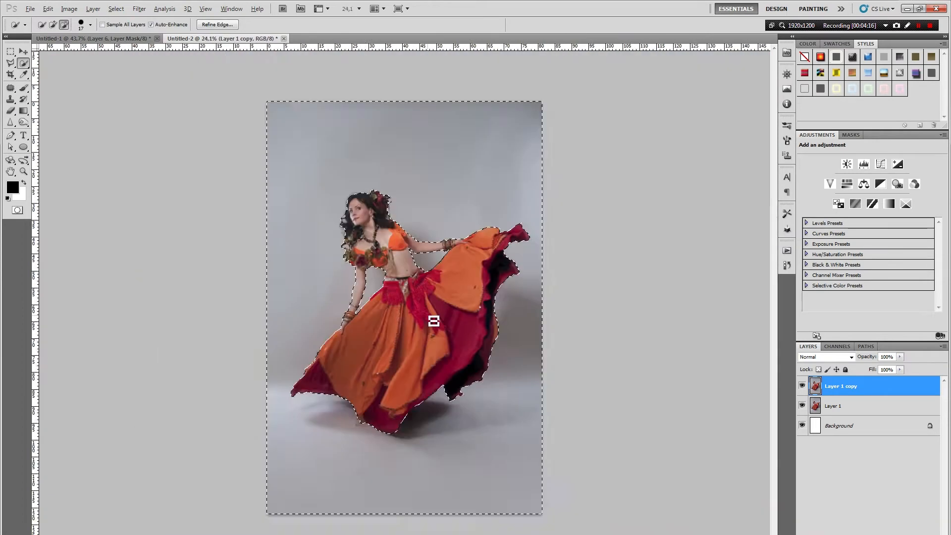
Invert the selection to the dancer and copy her onto a new layer
{"action": "key", "text": "v"}
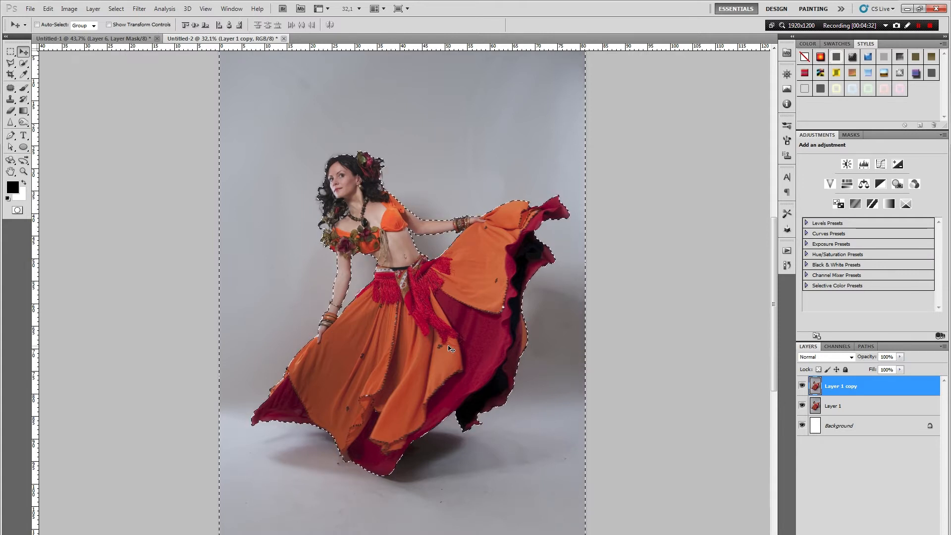
{"action": "key", "text": "ctrl+shift+i"}
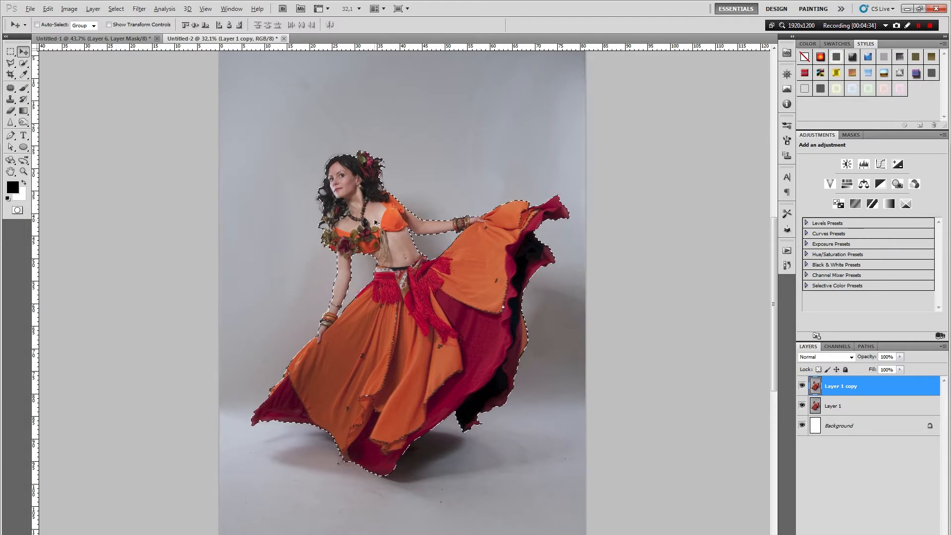
{"action": "scroll", "coordinate": [392, 320], "scroll_direction": "down", "scroll_amount": 2}
{"action": "scroll", "coordinate": [412, 316], "scroll_direction": "up", "scroll_amount": 2}
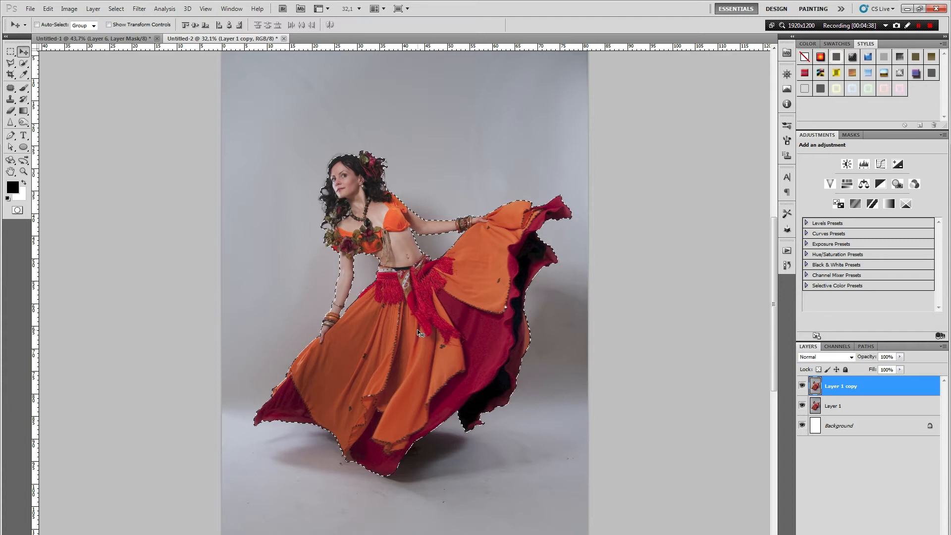
{"action": "key", "text": "ctrl+j"}
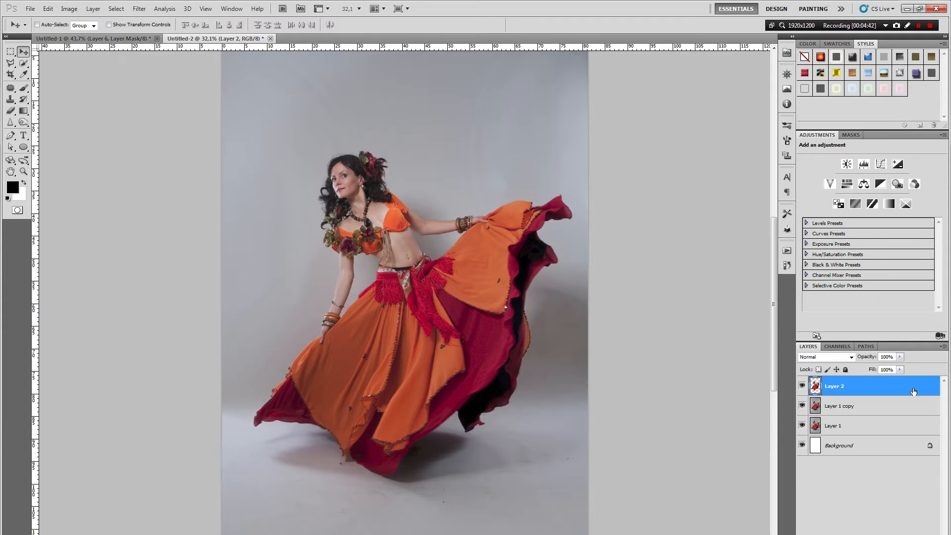
Hide Layer 1 and Layer 1 copy to inspect the cut-out dancer against the white background
{"action": "left_click", "coordinate": [802, 427]}
{"action": "left_click", "coordinate": [801, 413]}
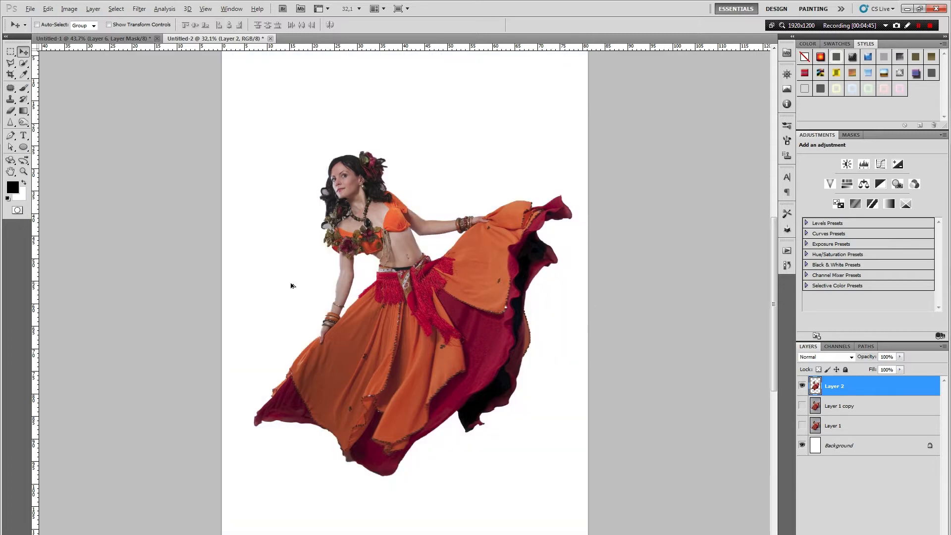
{"action": "scroll", "coordinate": [293, 283], "scroll_direction": "down", "scroll_amount": 2}
{"action": "scroll", "coordinate": [297, 286], "scroll_direction": "up", "scroll_amount": 2}
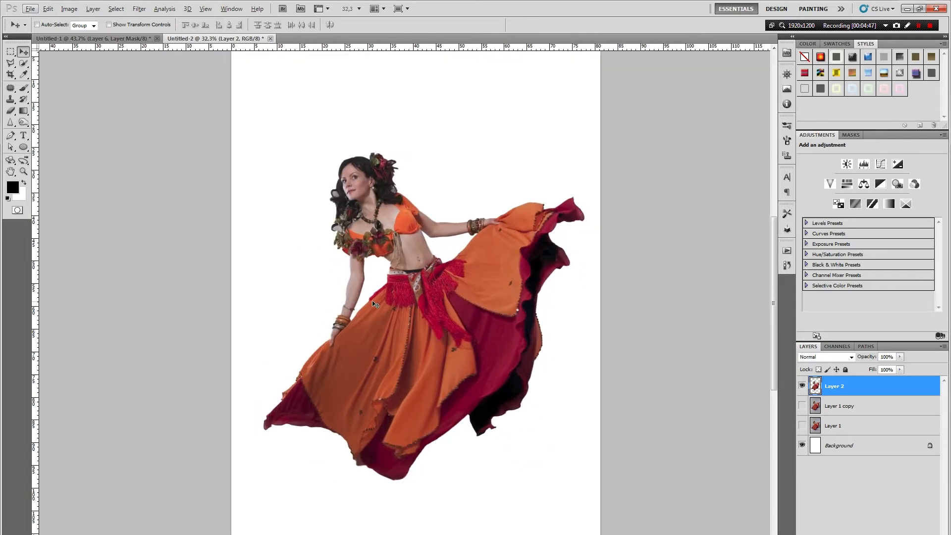
{"action": "scroll", "coordinate": [337, 318], "scroll_direction": "up", "scroll_amount": 2}
{"action": "scroll", "coordinate": [297, 304], "scroll_direction": "down", "scroll_amount": 3}
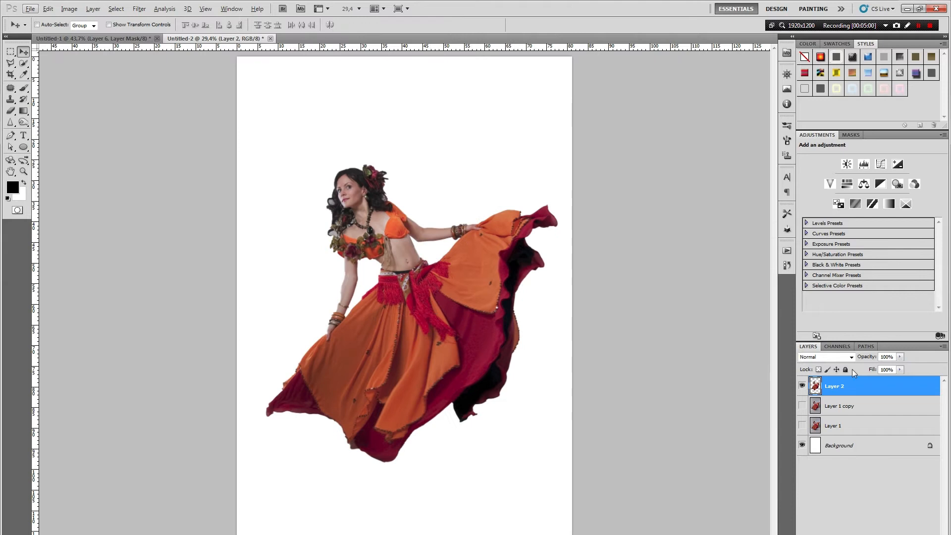
Show Layer 1 copy, hide Layer 2 and make Layer 1 copy the active layer
{"action": "left_click", "coordinate": [803, 406]}
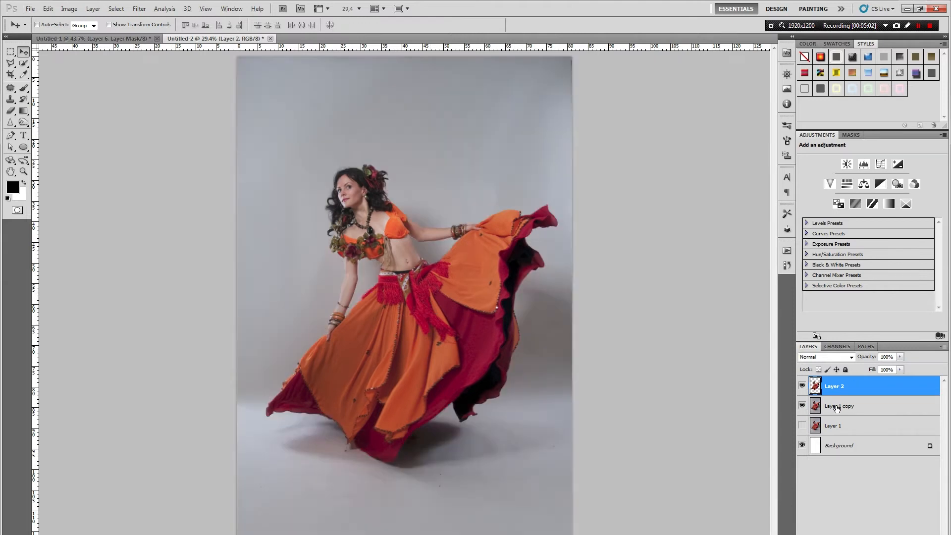
{"action": "left_click", "coordinate": [802, 386]}
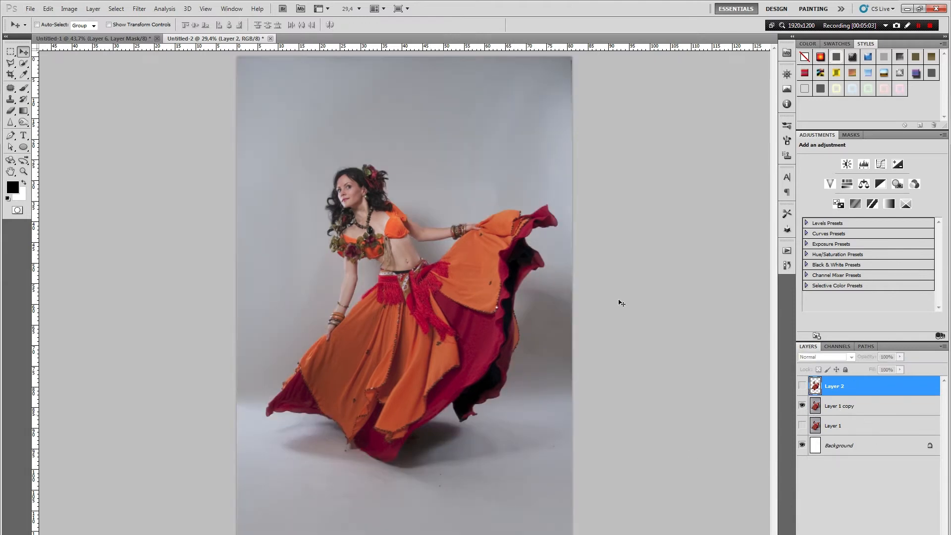
{"action": "left_click", "coordinate": [843, 415]}
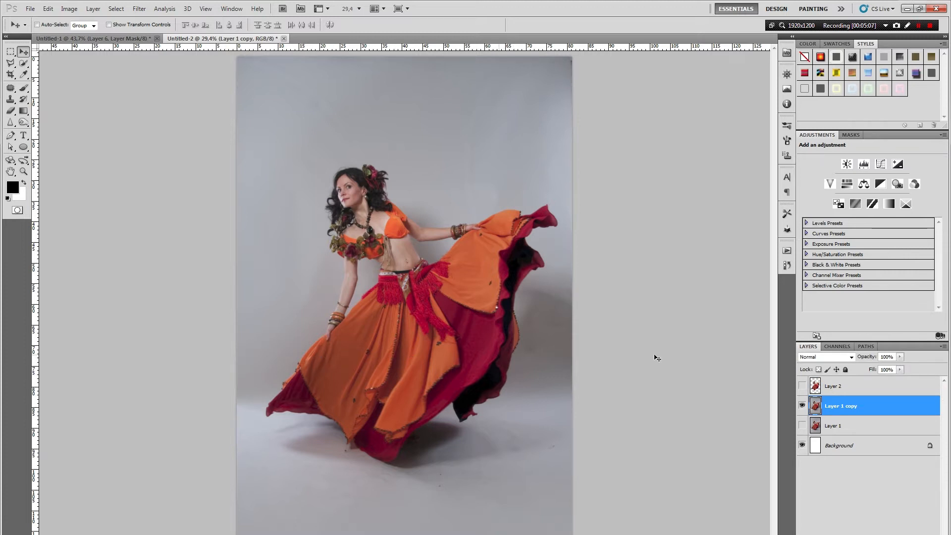
Choose the Clone Stamp tool and set its brush size to 98 px
{"action": "scroll", "coordinate": [340, 331], "scroll_direction": "down", "scroll_amount": 3}
{"action": "scroll", "coordinate": [339, 331], "scroll_direction": "up", "scroll_amount": 3}
{"action": "left_click", "coordinate": [10, 100]}
{"action": "left_click", "coordinate": [28, 100]}
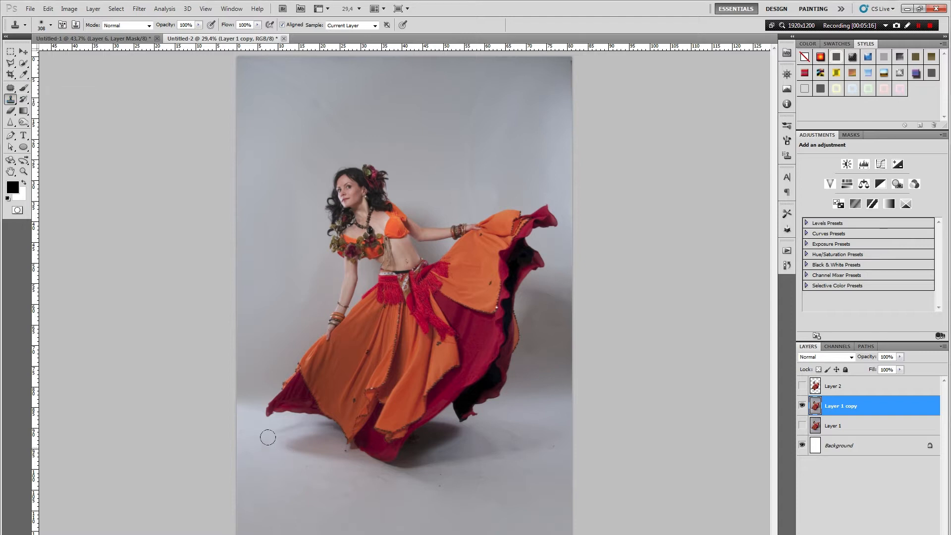
{"action": "right_click", "coordinate": [371, 220]}
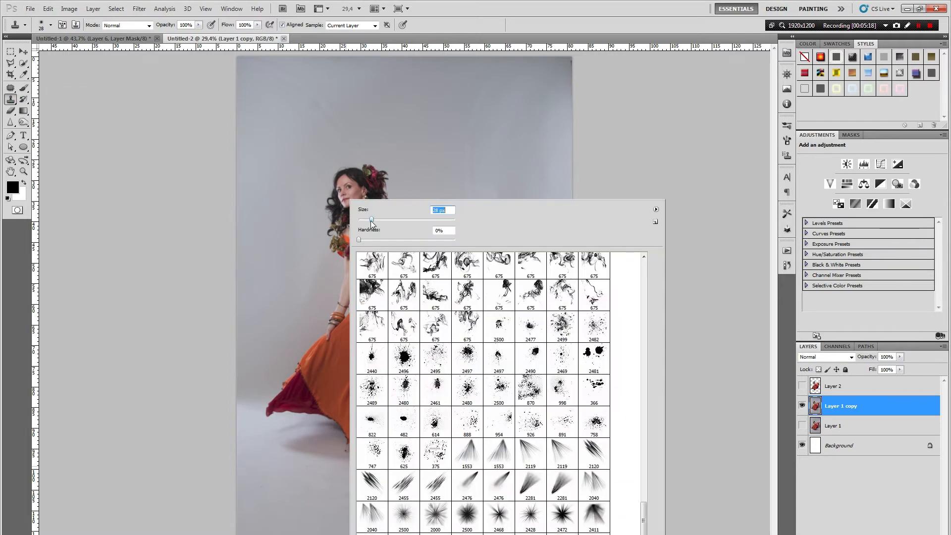
{"action": "left_click", "coordinate": [255, 409]}
{"action": "right_click", "coordinate": [277, 411]}
{"action": "left_click_drag", "start_coordinate": [313, 220], "coordinate": [324, 219]}
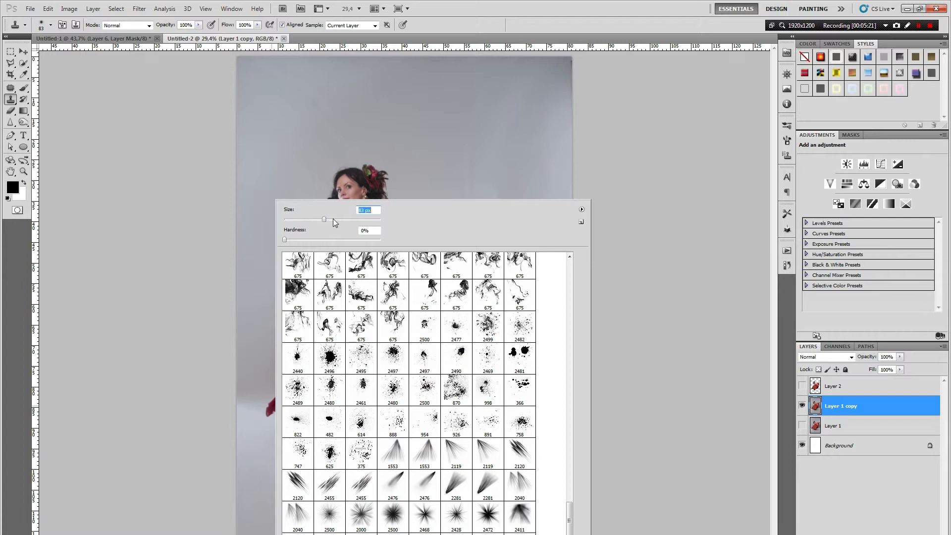
{"action": "left_click", "coordinate": [349, 219]}
{"action": "left_click", "coordinate": [331, 218]}
Try to clone sampled backdrop over the outer tip of the skirt beneath the dancer's lowered arm
{"action": "left_click", "coordinate": [252, 409]}
{"action": "left_click", "coordinate": [250, 405], "text": "alt"}
{"action": "mouse_move", "coordinate": [271, 408]}
{"action": "left_mouse_down"}
{"action": "mouse_move", "coordinate": [268, 396]}
{"action": "mouse_move", "coordinate": [277, 433]}
{"action": "mouse_move", "coordinate": [283, 358]}
{"action": "mouse_move", "coordinate": [267, 431]}
{"action": "mouse_move", "coordinate": [295, 456]}
{"action": "mouse_move", "coordinate": [300, 431]}
{"action": "mouse_move", "coordinate": [306, 471]}
{"action": "left_mouse_up"}
{"action": "scroll", "coordinate": [272, 415], "scroll_direction": "down", "scroll_amount": 2}
{"action": "scroll", "coordinate": [271, 425], "scroll_direction": "up", "scroll_amount": 6}
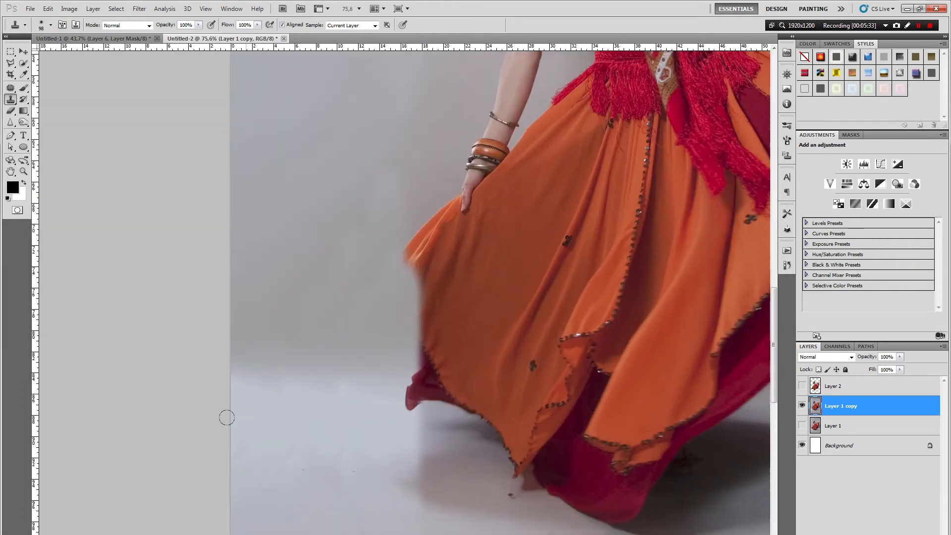
{"action": "scroll", "coordinate": [349, 378], "scroll_direction": "down", "scroll_amount": 6}
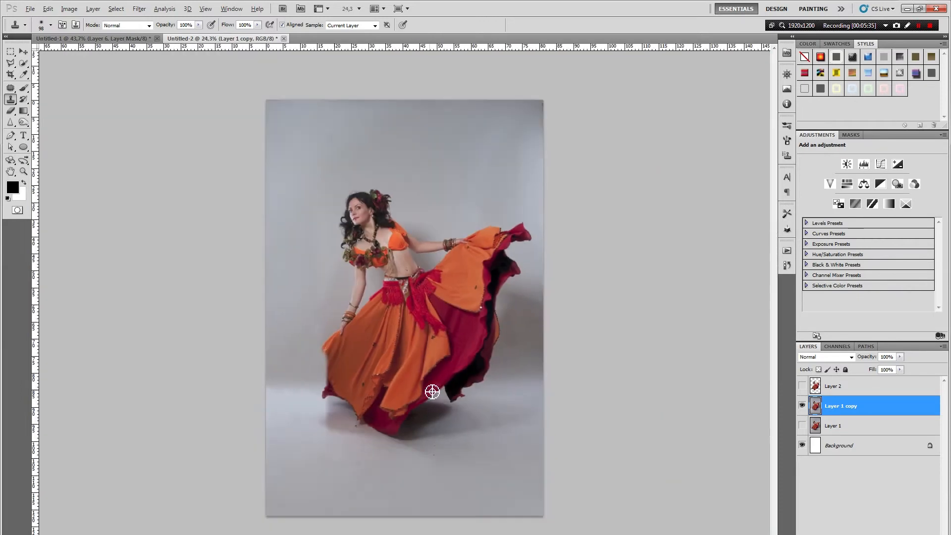
Undo the clone strokes by reverting to the Paste state in the history
{"action": "scroll", "coordinate": [307, 386], "scroll_direction": "up", "scroll_amount": 2}
{"action": "left_click", "coordinate": [787, 265]}
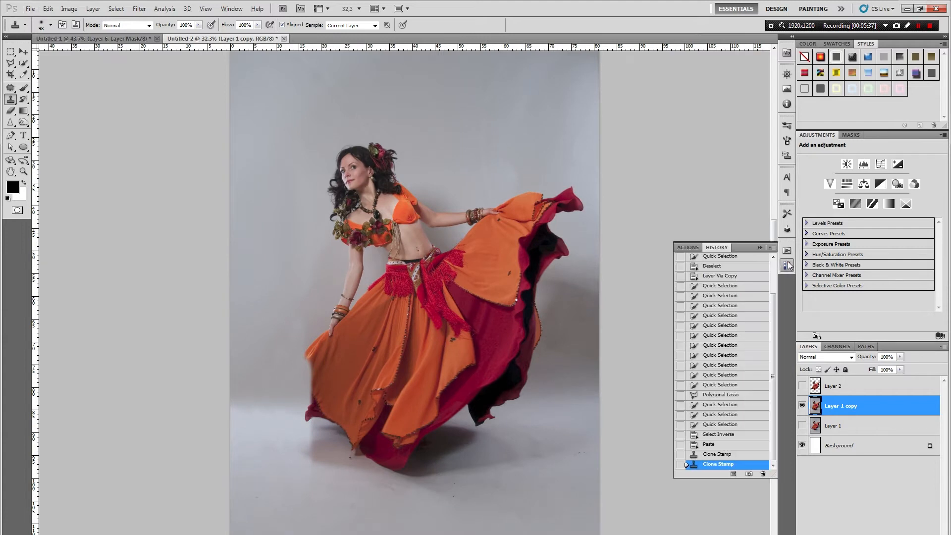
{"action": "left_click", "coordinate": [725, 445]}
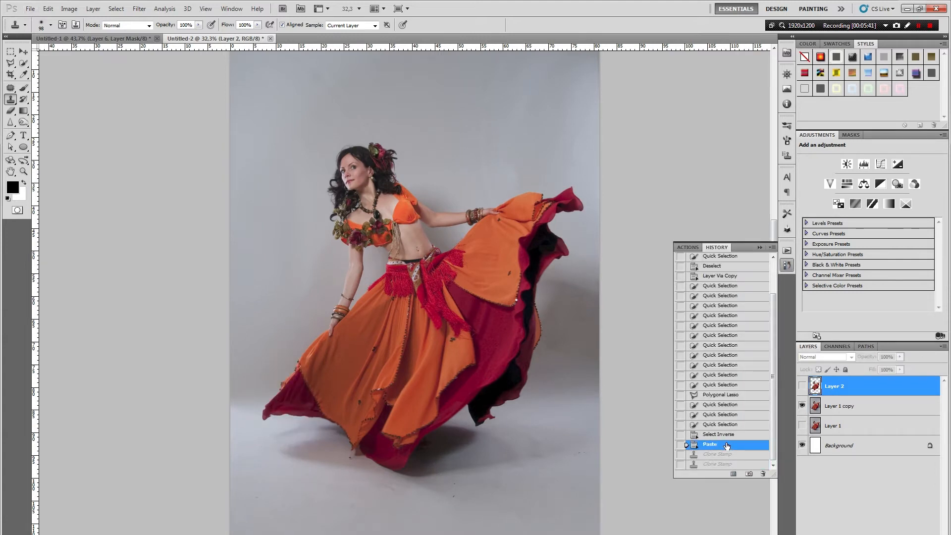
Activate Layer 1 copy, sample the darker and lighter floor greys as the two working colours, and add a new layer above it
{"action": "left_click", "coordinate": [897, 405]}
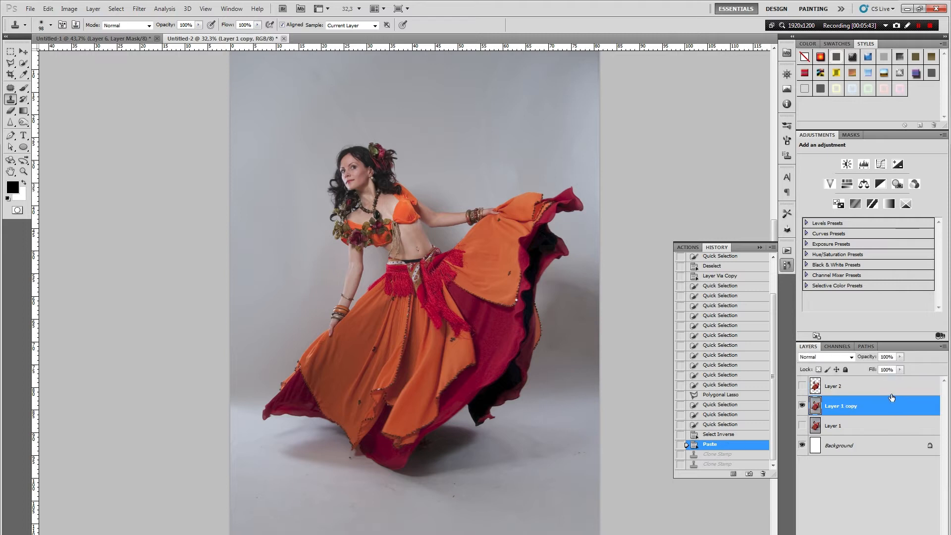
{"action": "scroll", "coordinate": [348, 313], "scroll_direction": "down", "scroll_amount": 3}
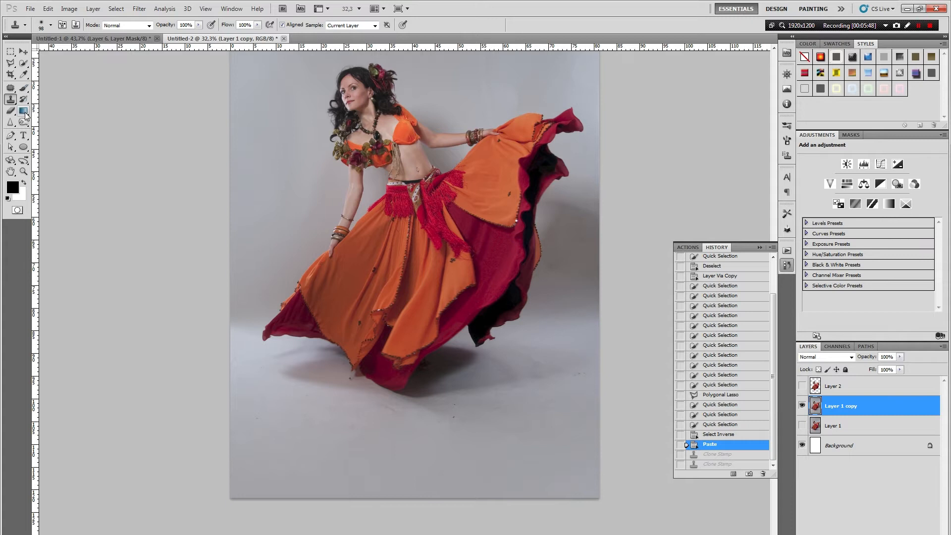
{"action": "left_click", "coordinate": [23, 75]}
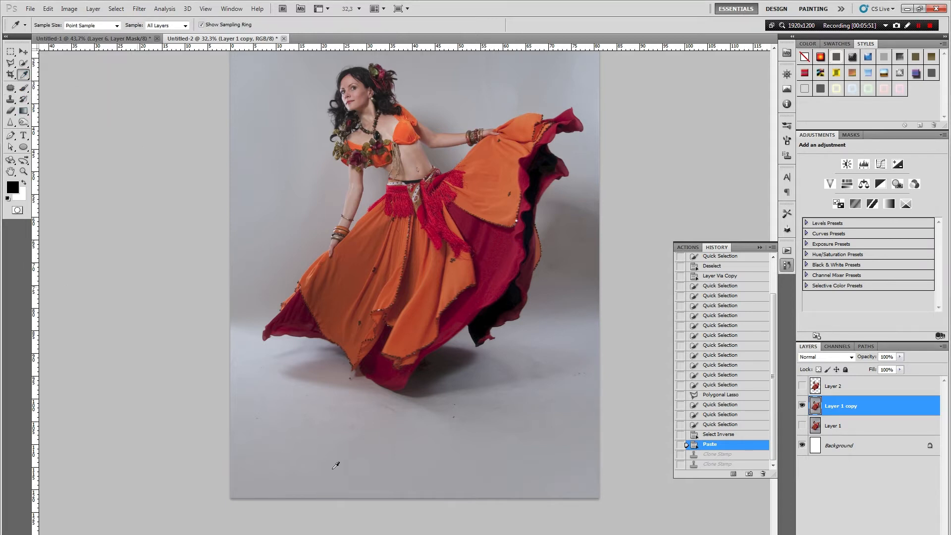
{"action": "left_click", "coordinate": [312, 492]}
{"action": "left_click", "coordinate": [23, 184]}
{"action": "left_click", "coordinate": [251, 339]}
{"action": "key", "text": "ctrl+shift+alt+n"}
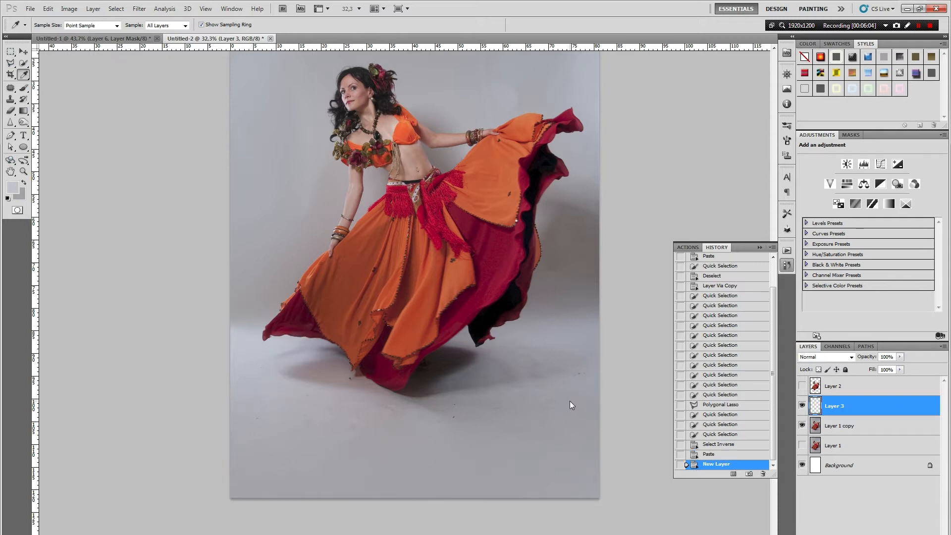
Fill Layer 3 with a vertical linear gradient running from light grey above to darker grey at the photo's lower edge
{"action": "left_click", "coordinate": [23, 111]}
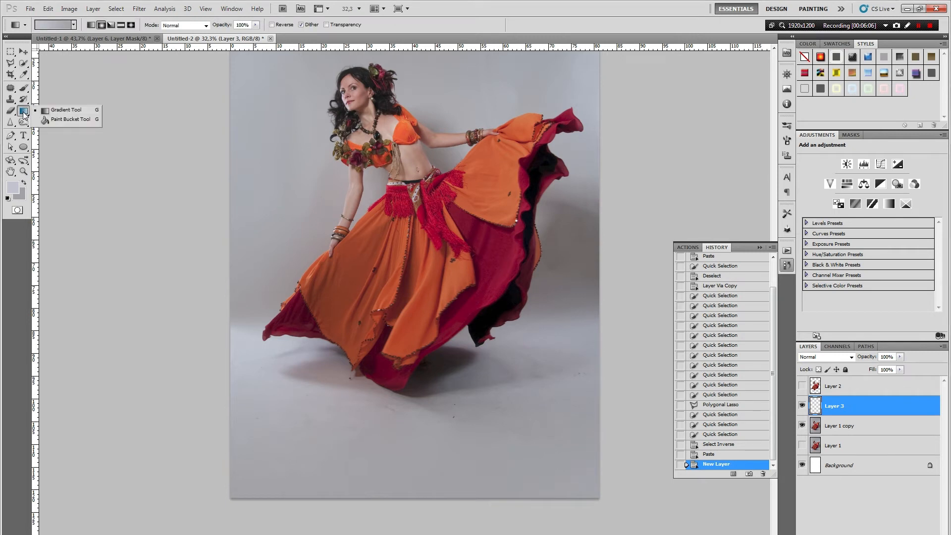
{"action": "left_click", "coordinate": [23, 113]}
{"action": "left_click", "coordinate": [23, 110]}
{"action": "left_click", "coordinate": [26, 115]}
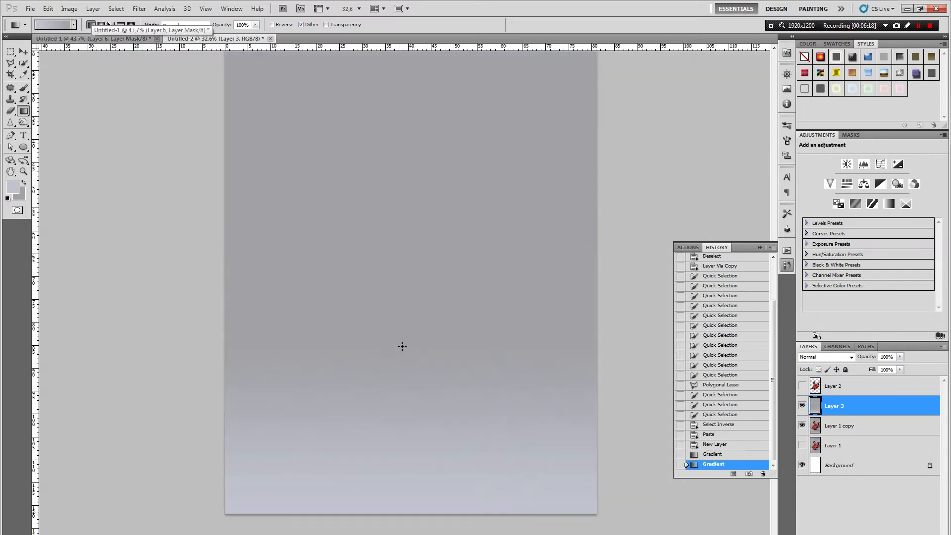
{"action": "left_click_drag", "start_coordinate": [401, 317], "coordinate": [402, 488]}
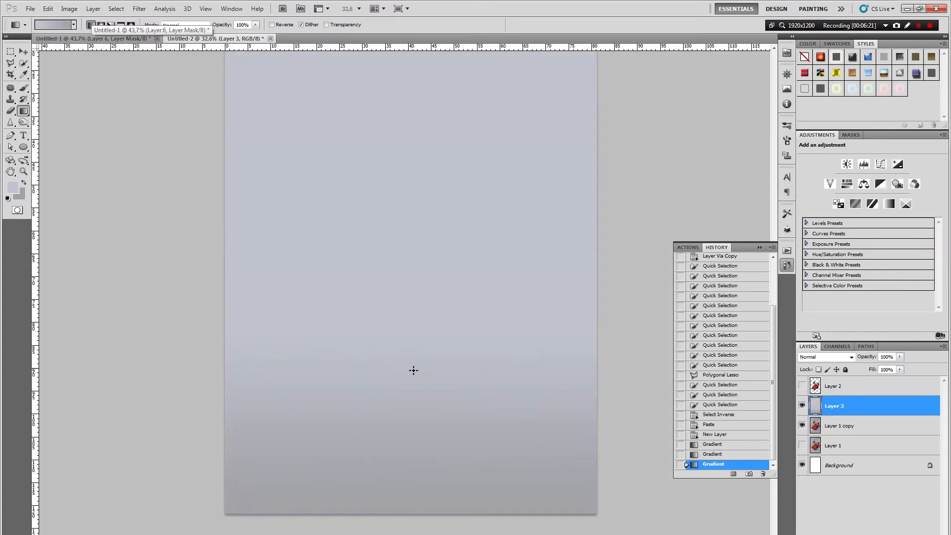
Add a layer mask to Layer 3 and fade it with short vertical gradients so the fill covers only the floor below the hem
{"action": "scroll", "coordinate": [397, 378], "scroll_direction": "down", "scroll_amount": 1}
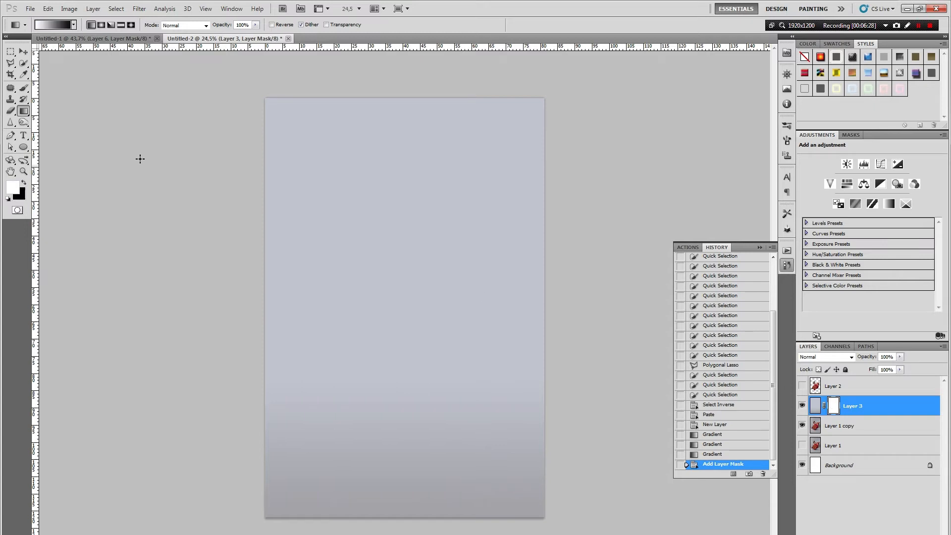
{"action": "left_click_drag", "start_coordinate": [414, 115], "coordinate": [411, 410]}
{"action": "left_click_drag", "start_coordinate": [404, 370], "coordinate": [405, 389]}
{"action": "left_click_drag", "start_coordinate": [403, 356], "coordinate": [408, 399]}
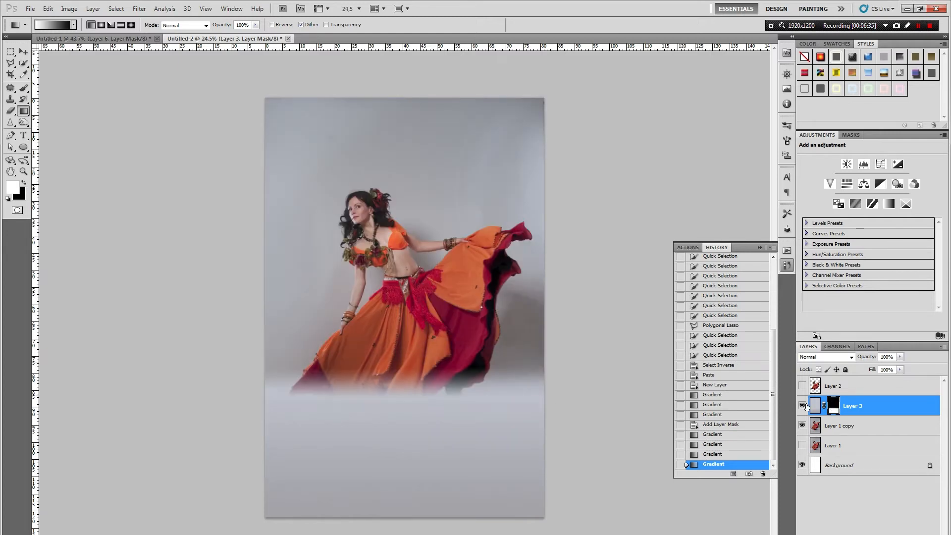
{"action": "left_click", "coordinate": [801, 407]}
{"action": "left_click", "coordinate": [801, 407]}
{"action": "left_click", "coordinate": [801, 407]}
{"action": "left_click_drag", "start_coordinate": [392, 423], "coordinate": [409, 388]}
Compare the photo with Layer 3 hidden and shown, examining how its floor fill blends across the skirt hem
{"action": "scroll", "coordinate": [385, 443], "scroll_direction": "up", "scroll_amount": 2}
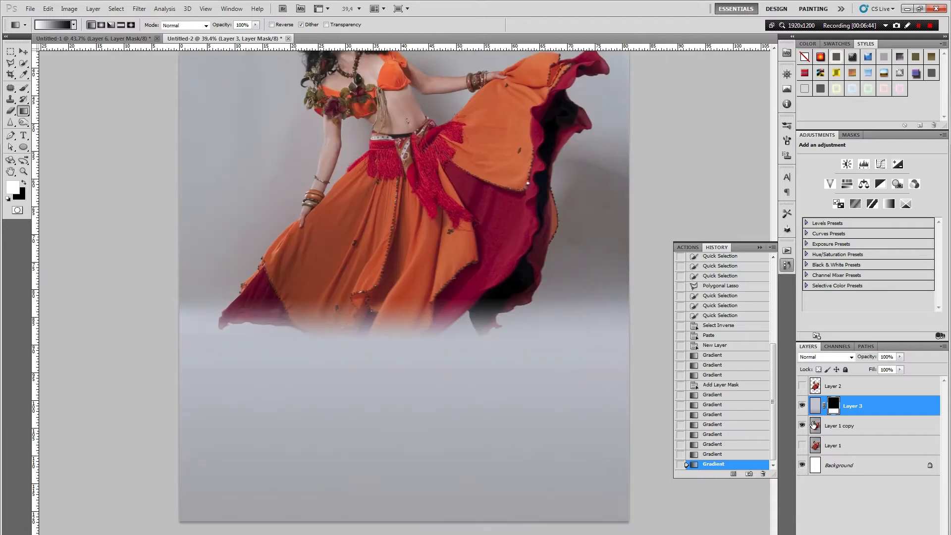
{"action": "left_click", "coordinate": [802, 411]}
{"action": "left_click", "coordinate": [802, 411]}
{"action": "left_click", "coordinate": [802, 411]}
{"action": "left_click", "coordinate": [802, 411]}
{"action": "left_click", "coordinate": [801, 408]}
{"action": "left_click", "coordinate": [801, 407]}
{"action": "scroll", "coordinate": [266, 362], "scroll_direction": "down", "scroll_amount": 1}
{"action": "scroll", "coordinate": [268, 379], "scroll_direction": "down", "scroll_amount": 1}
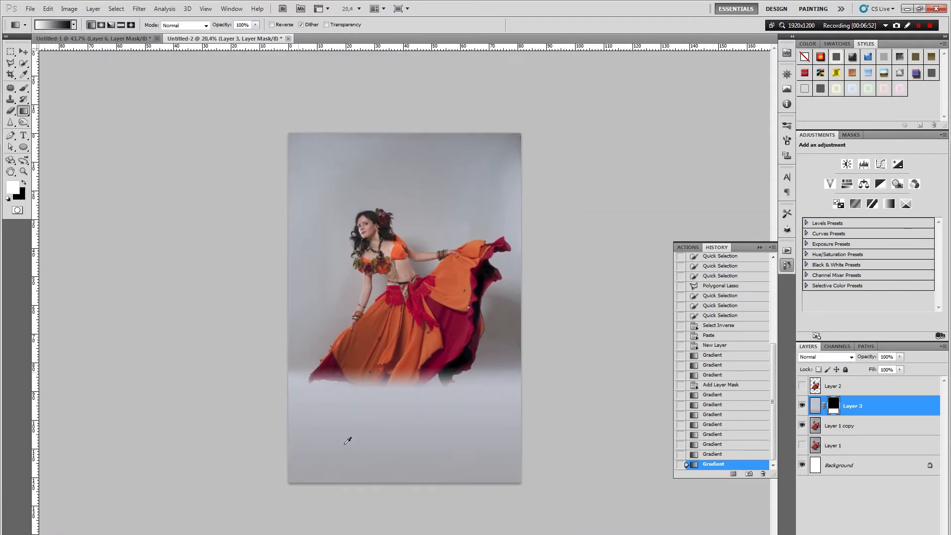
{"action": "scroll", "coordinate": [339, 429], "scroll_direction": "up", "scroll_amount": 2}
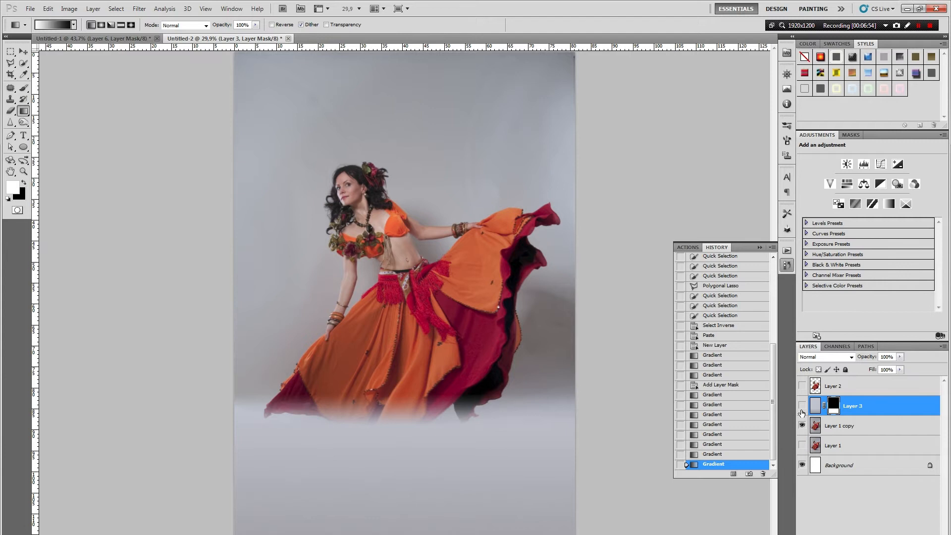
{"action": "left_click", "coordinate": [801, 408]}
{"action": "scroll", "coordinate": [376, 431], "scroll_direction": "up", "scroll_amount": 2}
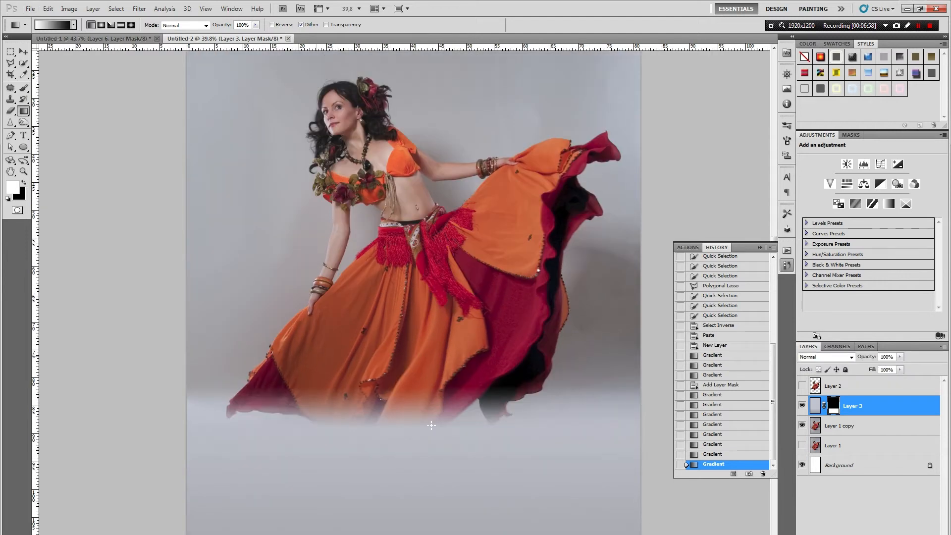
{"action": "scroll", "coordinate": [473, 317], "scroll_direction": "down", "scroll_amount": 1}
{"action": "scroll", "coordinate": [601, 291], "scroll_direction": "up", "scroll_amount": 1}
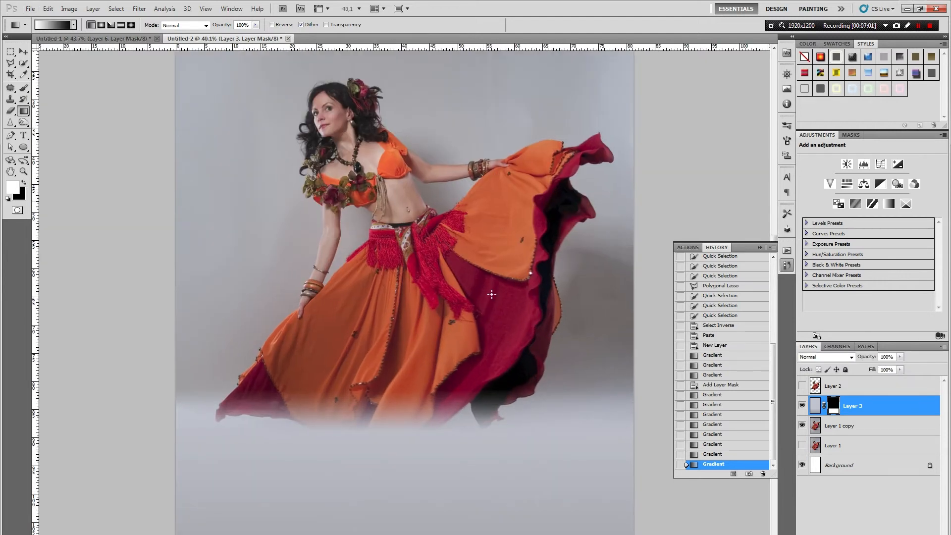
{"action": "scroll", "coordinate": [492, 295], "scroll_direction": "up", "scroll_amount": 2}
{"action": "key", "text": "alt"}
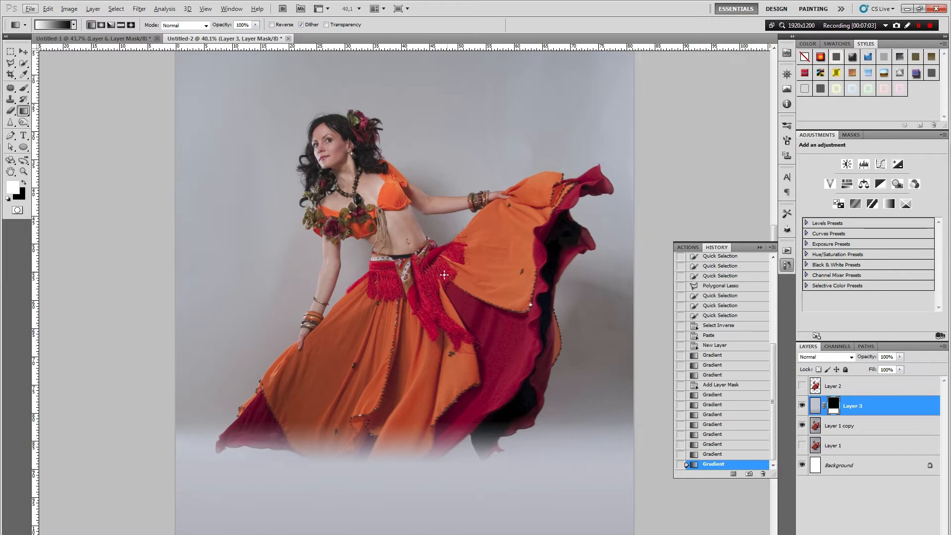
{"action": "scroll", "coordinate": [444, 275], "scroll_direction": "down", "scroll_amount": 2}
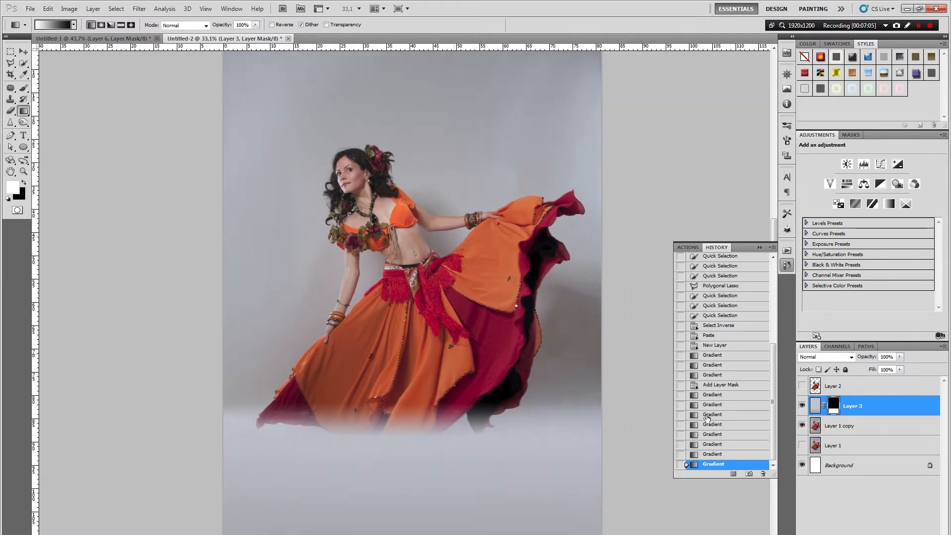
On Layer 1 copy, outline the empty backdrop beside the dancer's face and lowered arm with the Polygonal Lasso
{"action": "left_click", "coordinate": [816, 429]}
{"action": "scroll", "coordinate": [307, 284], "scroll_direction": "up", "scroll_amount": 2}
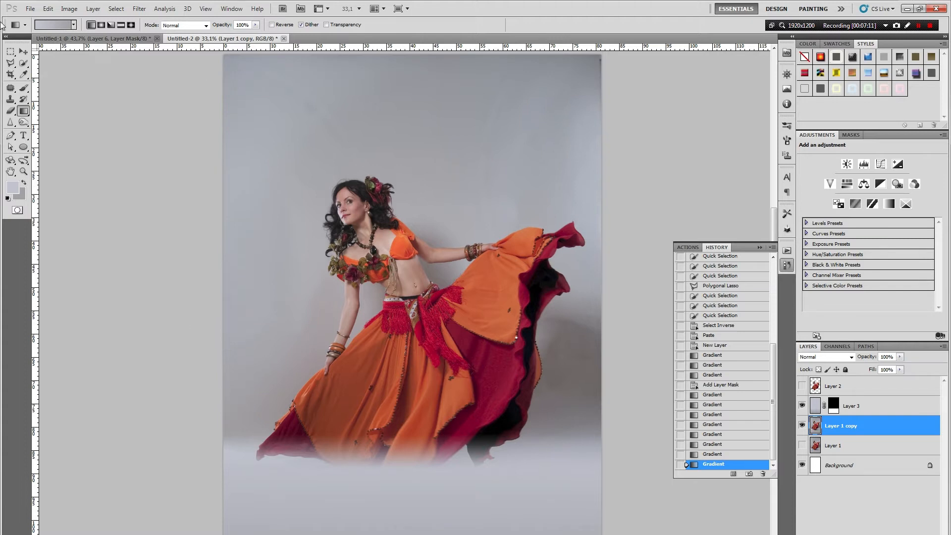
{"action": "left_click", "coordinate": [11, 63]}
{"action": "scroll", "coordinate": [213, 82], "scroll_direction": "up", "scroll_amount": 2}
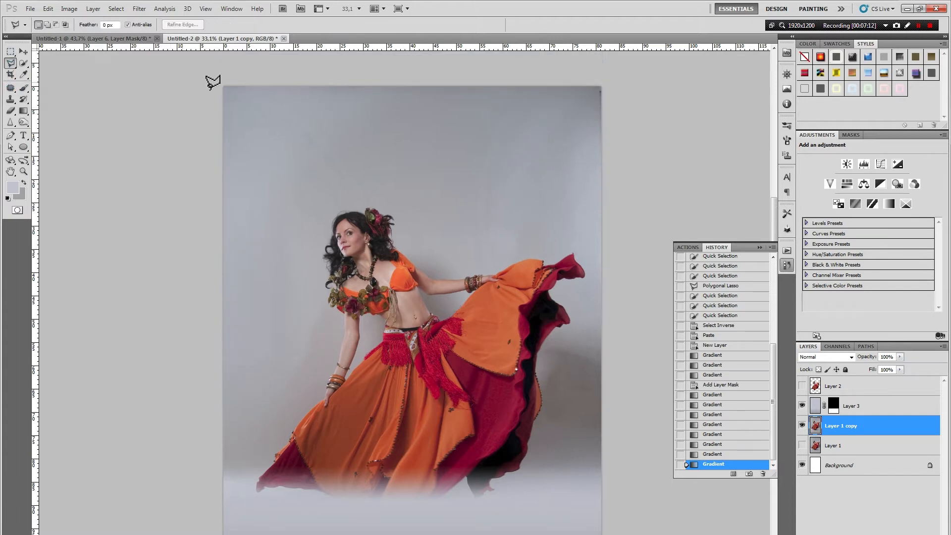
{"action": "left_click", "coordinate": [186, 84]}
{"action": "left_click", "coordinate": [280, 63]}
{"action": "left_click", "coordinate": [335, 68]}
{"action": "left_click", "coordinate": [319, 300]}
{"action": "left_click", "coordinate": [326, 331]}
{"action": "left_click", "coordinate": [320, 393]}
{"action": "left_click", "coordinate": [248, 491]}
{"action": "left_click", "coordinate": [185, 84]}
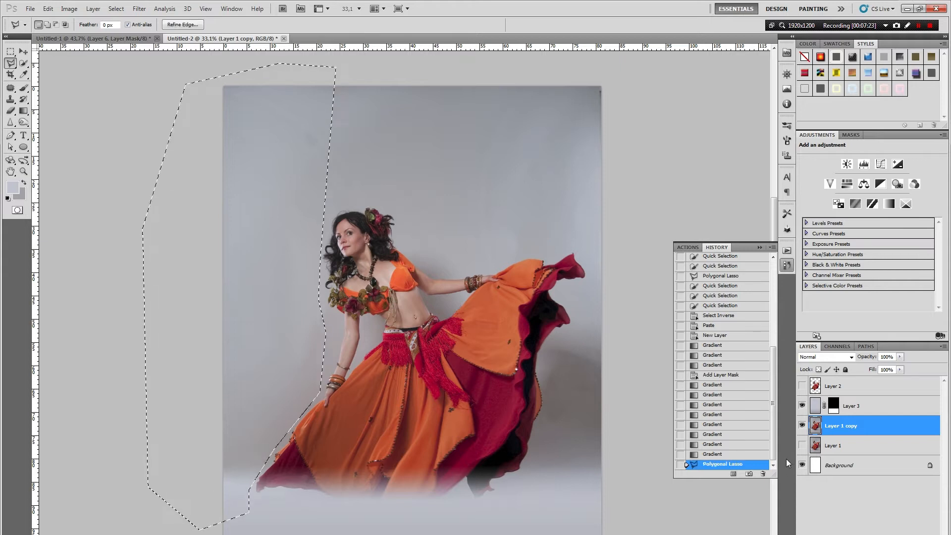
Paste a copy of the selected backdrop as a new layer and raise it to the top of the layer stack
{"action": "key", "text": "ctrl+v"}
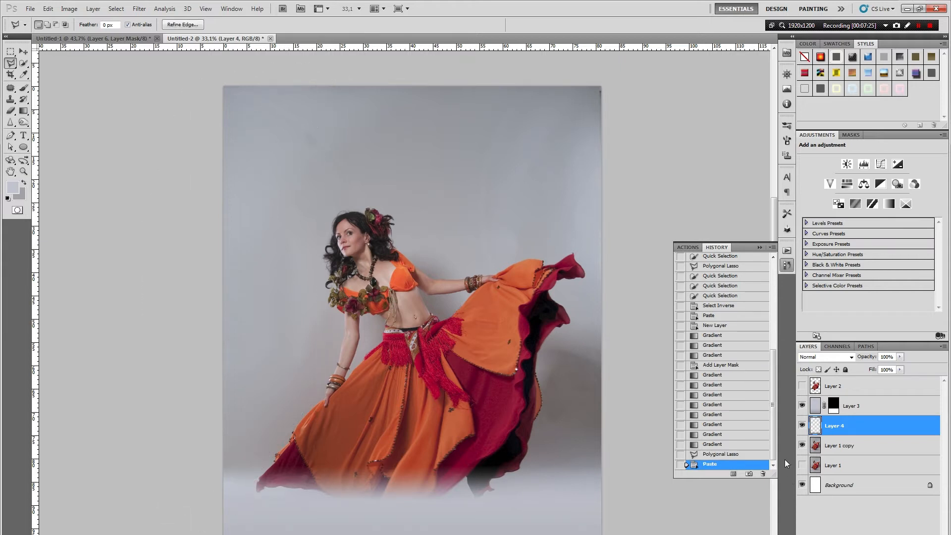
{"action": "left_click", "coordinate": [23, 51]}
{"action": "left_click_drag", "start_coordinate": [826, 413], "coordinate": [826, 377]}
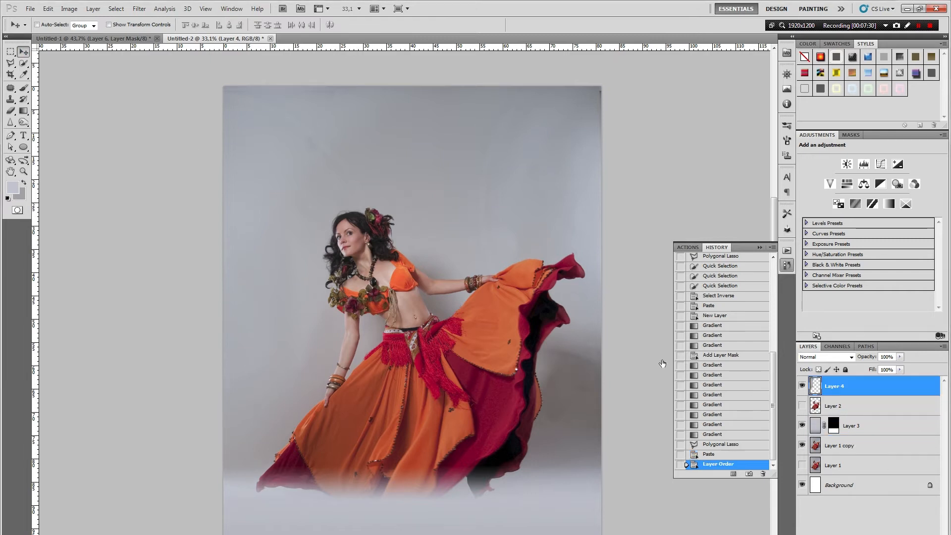
Flip the backdrop patch horizontally and place it over the raised skirt along the photo's opposite edge
{"action": "left_click_drag", "start_coordinate": [279, 268], "coordinate": [429, 278]}
{"action": "left_click", "coordinate": [48, 8]}
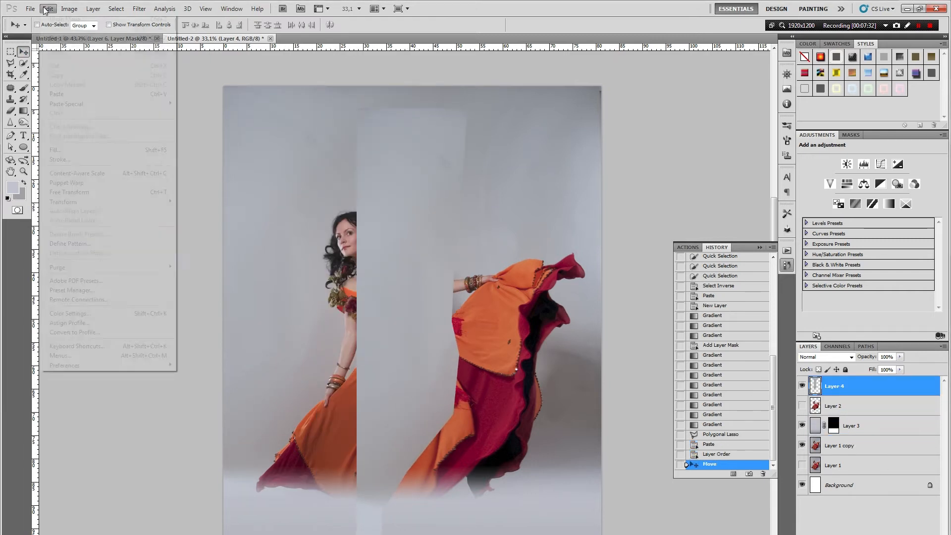
{"action": "mouse_move", "coordinate": [121, 203]}
{"action": "left_click", "coordinate": [225, 309]}
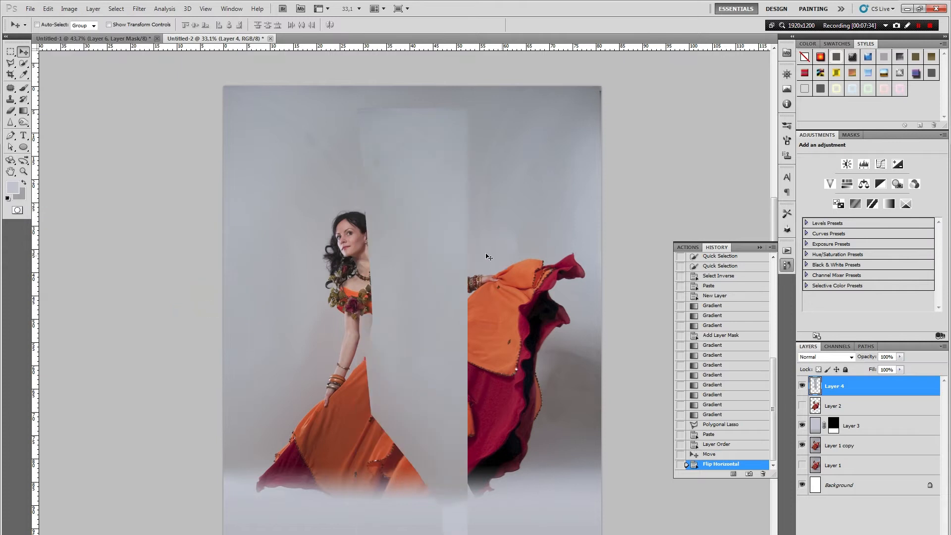
{"action": "left_click_drag", "start_coordinate": [541, 245], "coordinate": [563, 229]}
{"action": "key", "text": "ctrl+minus"}
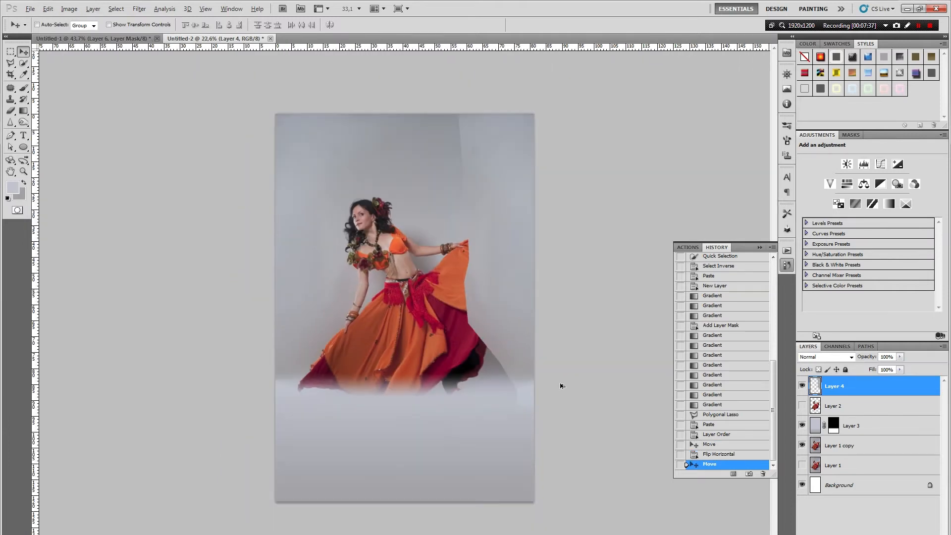
Add a layer mask to Layer 4 and set up a soft round brush of 277 px with 0% hardness
{"action": "scroll", "coordinate": [473, 253], "scroll_direction": "up", "scroll_amount": 5}
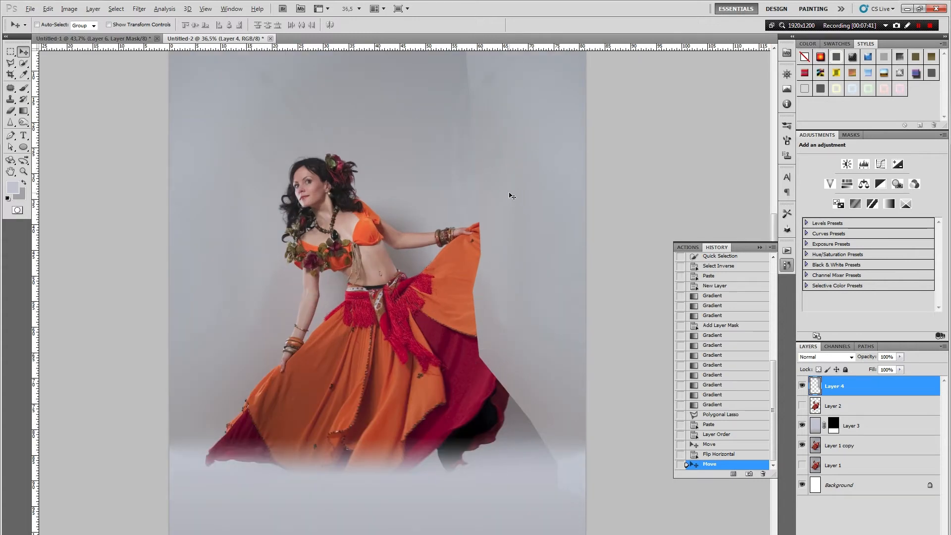
{"action": "scroll", "coordinate": [509, 194], "scroll_direction": "up", "scroll_amount": 3}
{"action": "scroll", "coordinate": [477, 223], "scroll_direction": "down", "scroll_amount": 4}
{"action": "scroll", "coordinate": [467, 231], "scroll_direction": "up", "scroll_amount": 3}
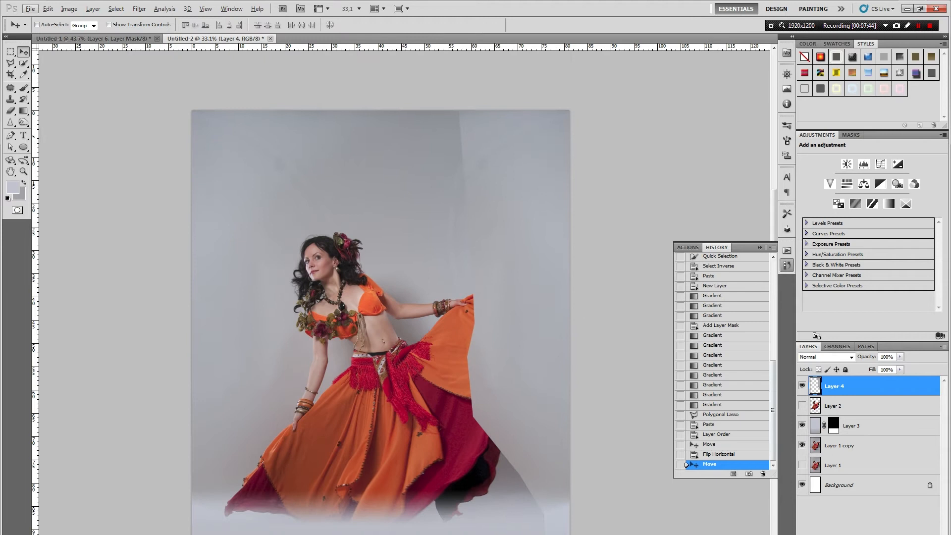
{"action": "left_click", "coordinate": [857, 534]}
{"action": "left_click", "coordinate": [25, 89]}
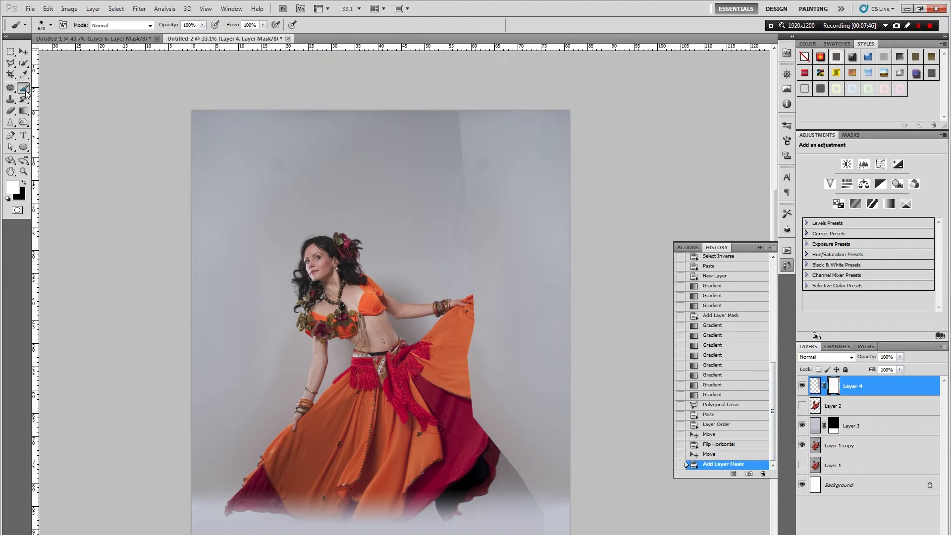
{"action": "right_click", "coordinate": [745, 344]}
{"action": "left_click_drag", "start_coordinate": [757, 531], "coordinate": [757, 277]}
{"action": "left_click", "coordinate": [614, 268]}
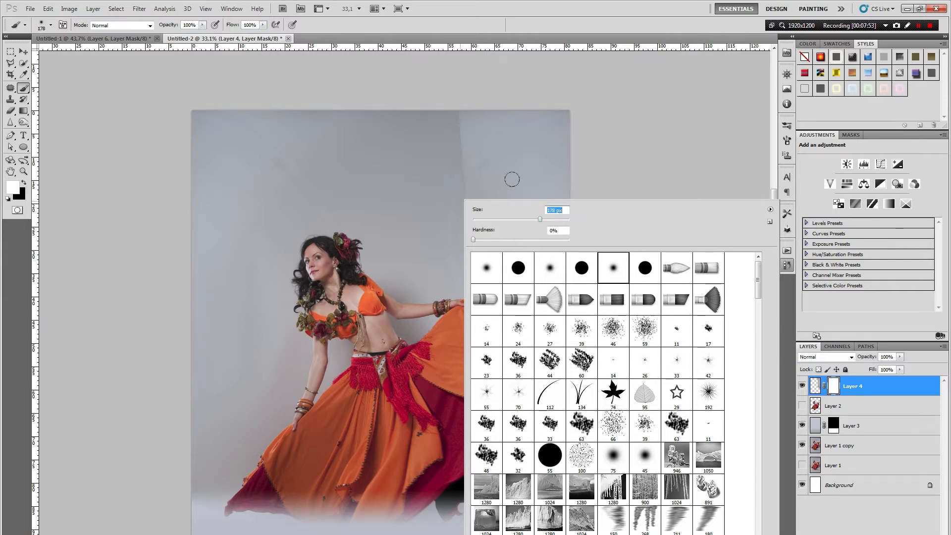
{"action": "left_click", "coordinate": [549, 219]}
{"action": "left_click", "coordinate": [472, 240]}
Paint black on Layer 4's mask along the patch's inner edge to blend it into the surrounding backdrop
{"action": "left_click", "coordinate": [444, 107]}
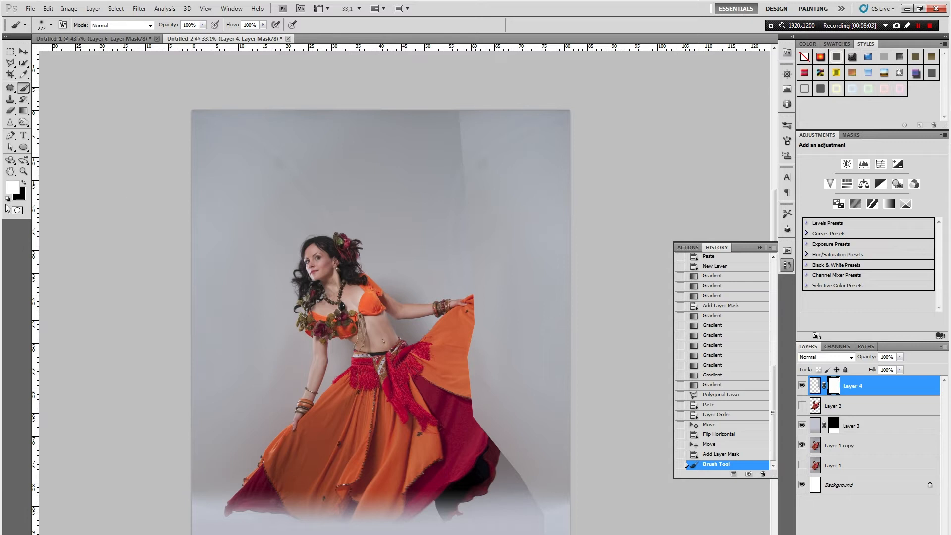
{"action": "left_click", "coordinate": [22, 184]}
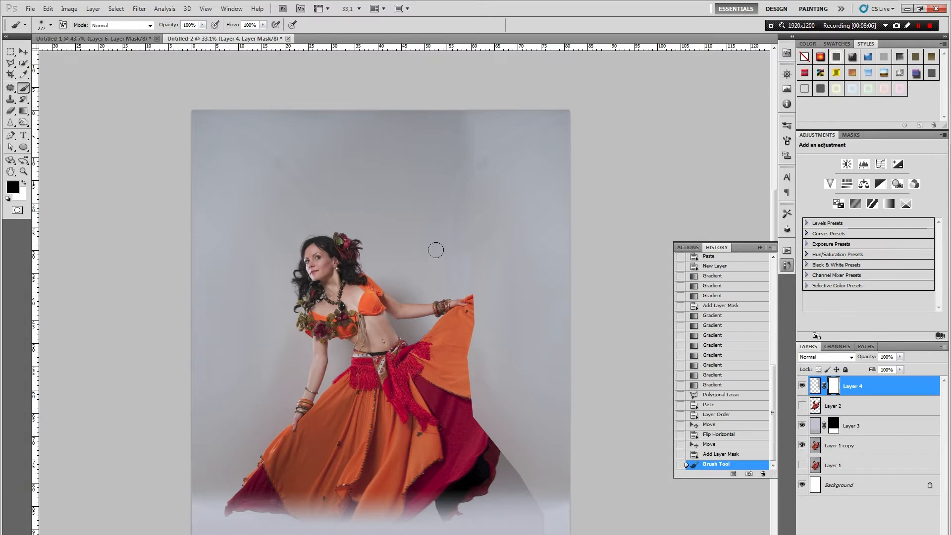
{"action": "left_click_drag", "start_coordinate": [443, 273], "coordinate": [449, 376]}
{"action": "mouse_move", "coordinate": [449, 247]}
{"action": "left_mouse_down"}
{"action": "mouse_move", "coordinate": [448, 406]}
{"action": "mouse_move", "coordinate": [503, 453]}
{"action": "mouse_move", "coordinate": [499, 483]}
{"action": "mouse_move", "coordinate": [513, 505]}
{"action": "mouse_move", "coordinate": [492, 427]}
{"action": "mouse_move", "coordinate": [519, 518]}
{"action": "left_mouse_up"}
{"action": "scroll", "coordinate": [467, 435], "scroll_direction": "down", "scroll_amount": 3, "text": "alt"}
{"action": "scroll", "coordinate": [530, 85], "scroll_direction": "up", "scroll_amount": 2, "text": "alt"}
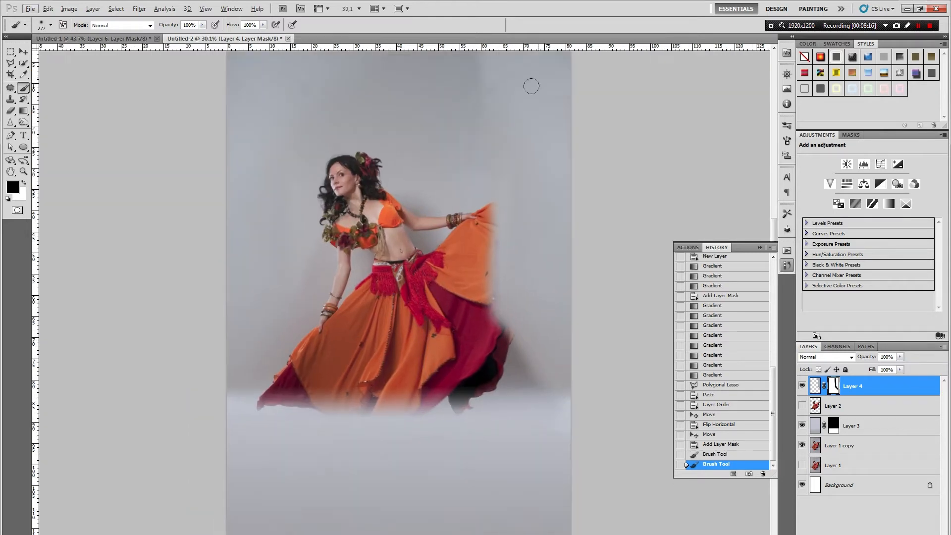
{"action": "scroll", "coordinate": [540, 133], "scroll_direction": "up", "scroll_amount": 1}
Apply Brightness/Contrast to Layer 4's image with brightness -3 and contrast -8
{"action": "left_click", "coordinate": [817, 386]}
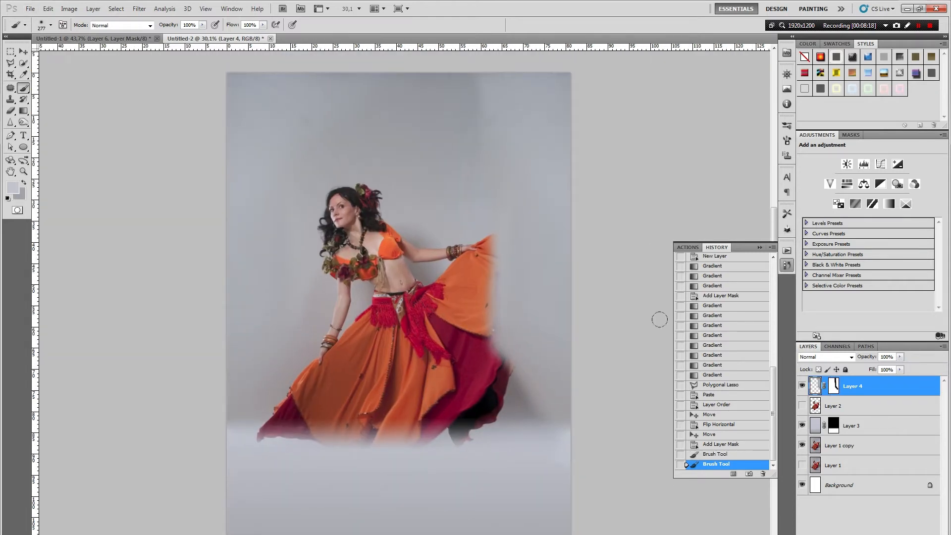
{"action": "left_click", "coordinate": [69, 9]}
{"action": "mouse_move", "coordinate": [85, 33]}
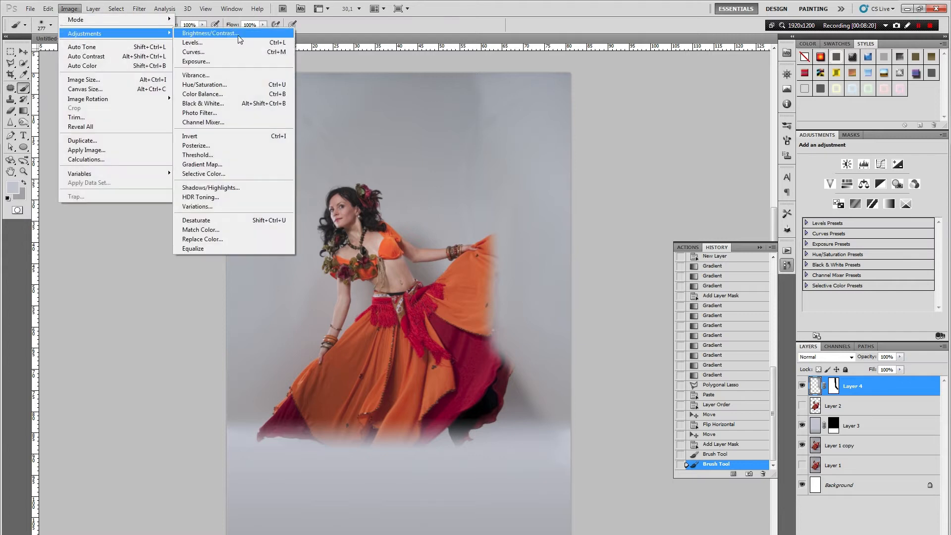
{"action": "left_click", "coordinate": [238, 34]}
{"action": "left_click_drag", "start_coordinate": [632, 138], "coordinate": [627, 165]}
{"action": "left_click", "coordinate": [699, 156]}
{"action": "left_click", "coordinate": [699, 156]}
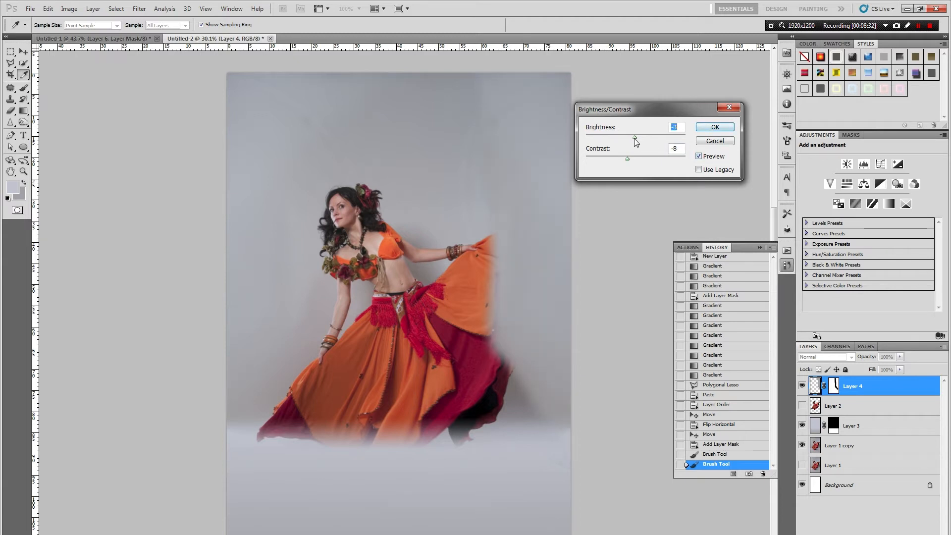
{"action": "left_click", "coordinate": [727, 128]}
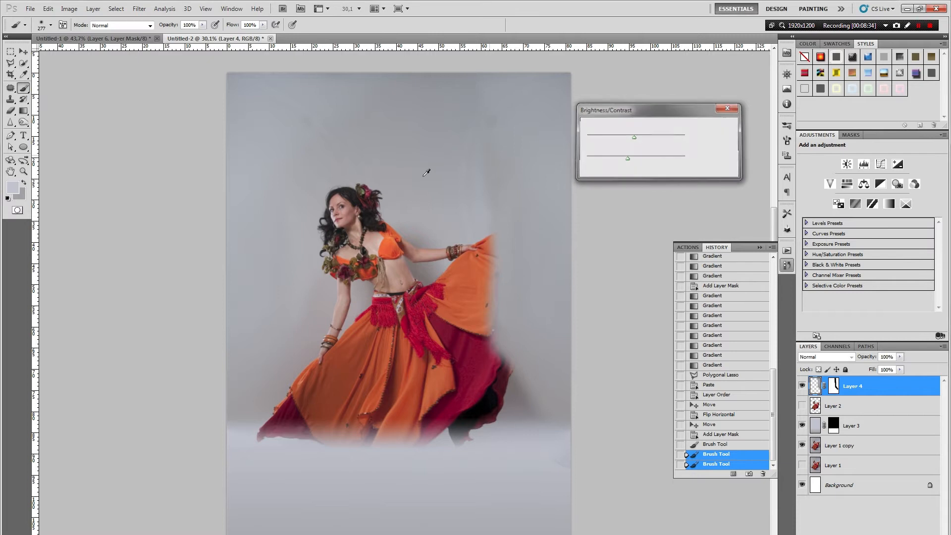
Clone backdrop over the skirt's outer edge below the raised hand on Layer 1 copy with the Clone Stamp
{"action": "key", "text": "ctrl+minus"}
{"action": "key", "text": "ctrl+minus"}
{"action": "key", "text": "ctrl+plus"}
{"action": "key", "text": "ctrl+plus"}
{"action": "key", "text": "ctrl+plus"}
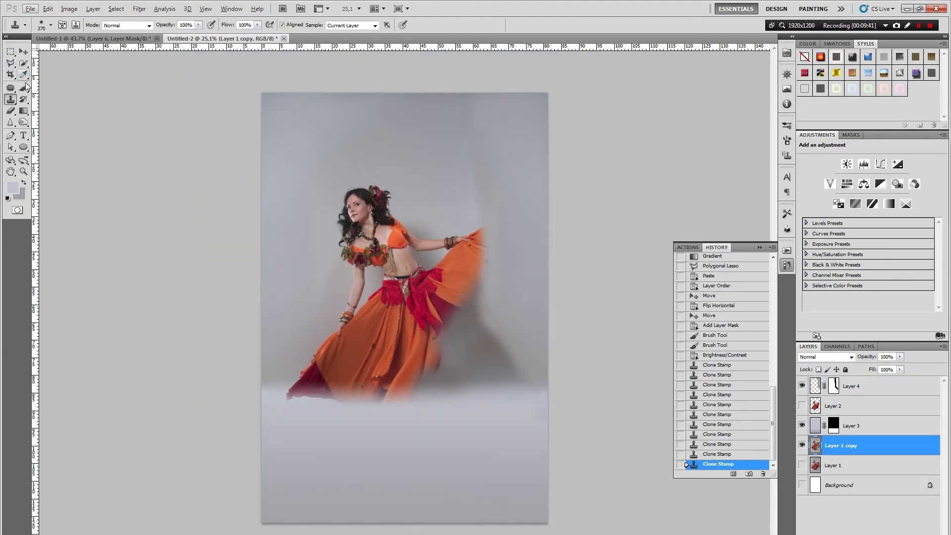
Sample the grey backdrop colour beside the dancer's lowered hand and add a new layer directly above Layer 1 copy
{"action": "scroll", "coordinate": [151, 109], "scroll_direction": "up", "scroll_amount": 2}
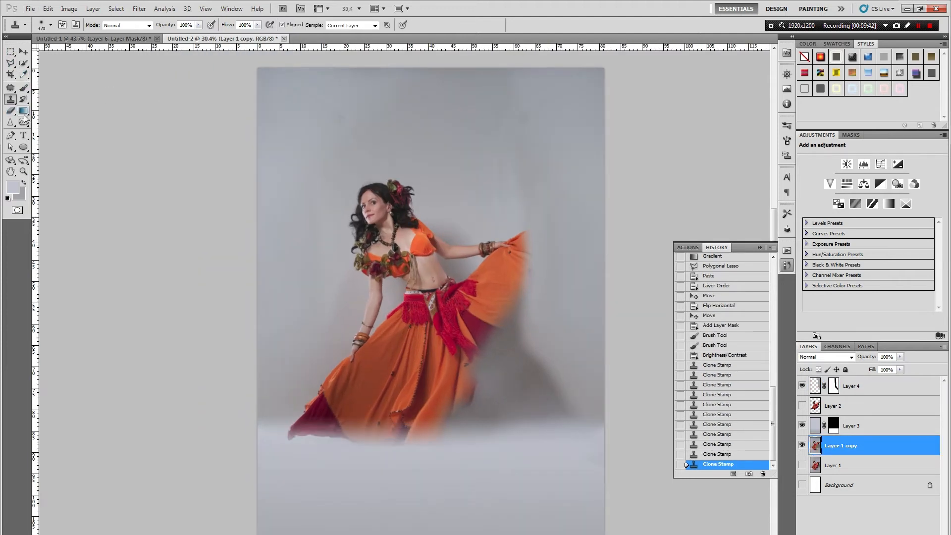
{"action": "left_click", "coordinate": [23, 74]}
{"action": "left_click", "coordinate": [320, 351]}
{"action": "key", "text": "b"}
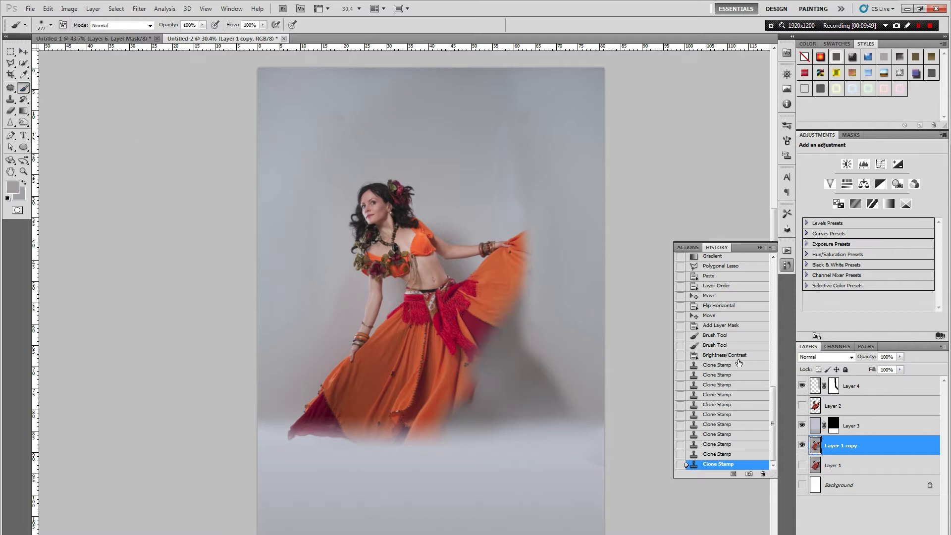
{"action": "left_click", "coordinate": [873, 428]}
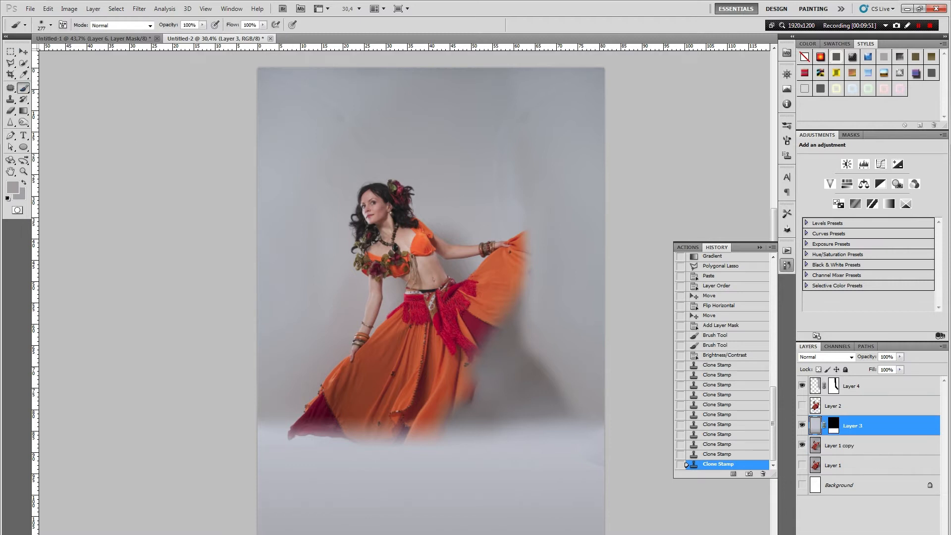
{"action": "left_click", "coordinate": [904, 448]}
{"action": "key", "text": "ctrl+shift+alt+n"}
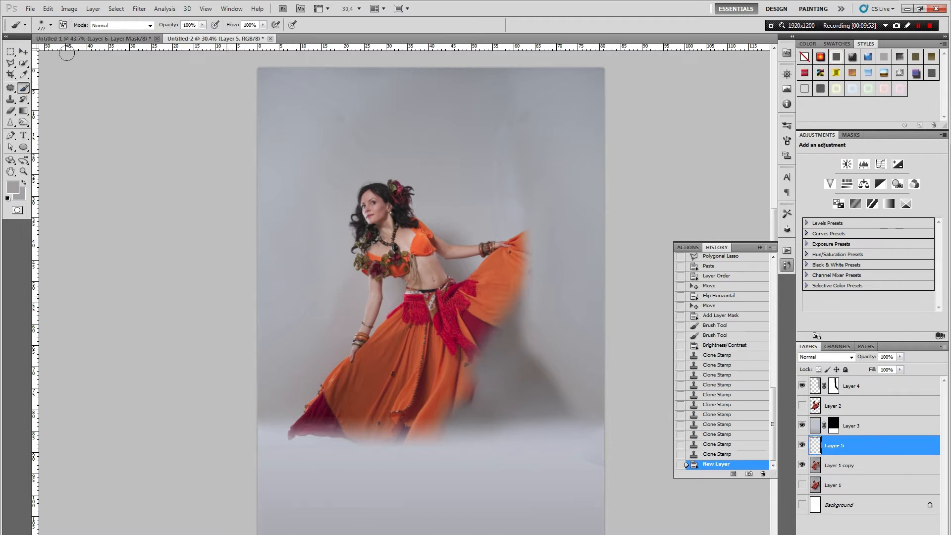
Paint the sampled grey over the lower skirt and its shadow on Layer 5, enlarging the soft brush to 401 px
{"action": "mouse_move", "coordinate": [476, 409]}
{"action": "left_mouse_down"}
{"action": "mouse_move", "coordinate": [542, 413]}
{"action": "mouse_move", "coordinate": [270, 419]}
{"action": "mouse_move", "coordinate": [475, 421]}
{"action": "mouse_move", "coordinate": [547, 435]}
{"action": "mouse_move", "coordinate": [521, 424]}
{"action": "mouse_move", "coordinate": [434, 434]}
{"action": "mouse_move", "coordinate": [600, 430]}
{"action": "mouse_move", "coordinate": [417, 415]}
{"action": "mouse_move", "coordinate": [588, 378]}
{"action": "mouse_move", "coordinate": [323, 381]}
{"action": "left_mouse_up"}
{"action": "right_click", "coordinate": [599, 298]}
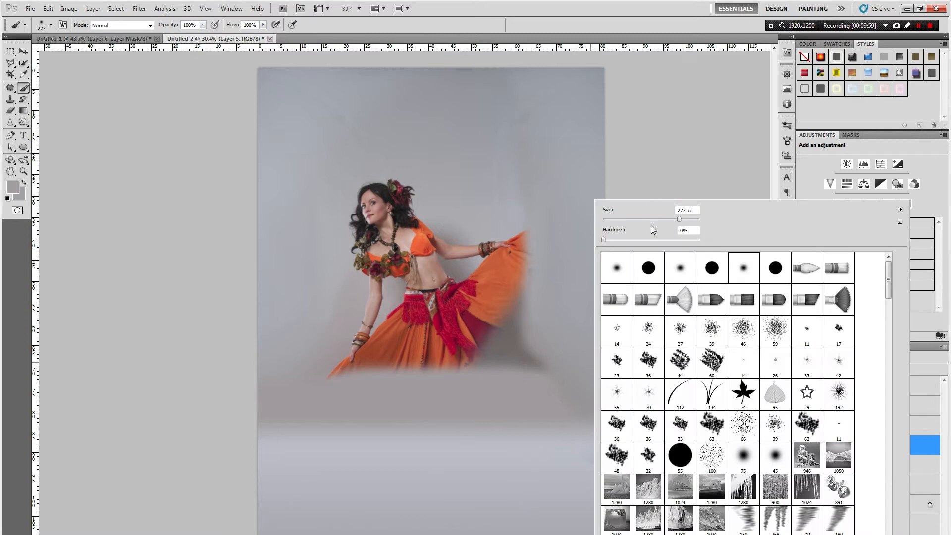
{"action": "key", "text": "Return"}
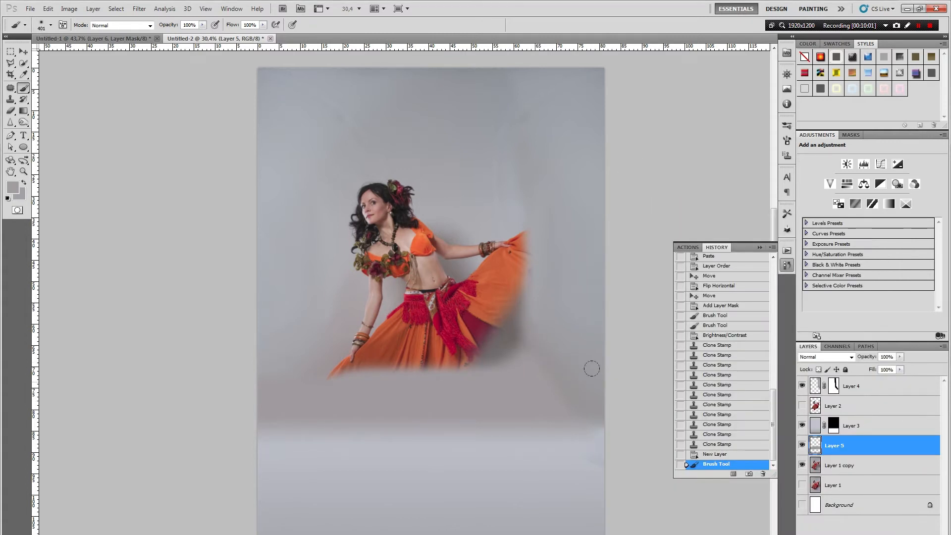
{"action": "mouse_move", "coordinate": [520, 326]}
{"action": "left_mouse_down"}
{"action": "mouse_move", "coordinate": [390, 373]}
{"action": "mouse_move", "coordinate": [501, 305]}
{"action": "mouse_move", "coordinate": [542, 252]}
{"action": "mouse_move", "coordinate": [519, 288]}
{"action": "mouse_move", "coordinate": [368, 372]}
{"action": "mouse_move", "coordinate": [468, 310]}
{"action": "mouse_move", "coordinate": [523, 290]}
{"action": "left_mouse_up"}
{"action": "scroll", "coordinate": [532, 306], "scroll_direction": "up", "scroll_amount": 3}
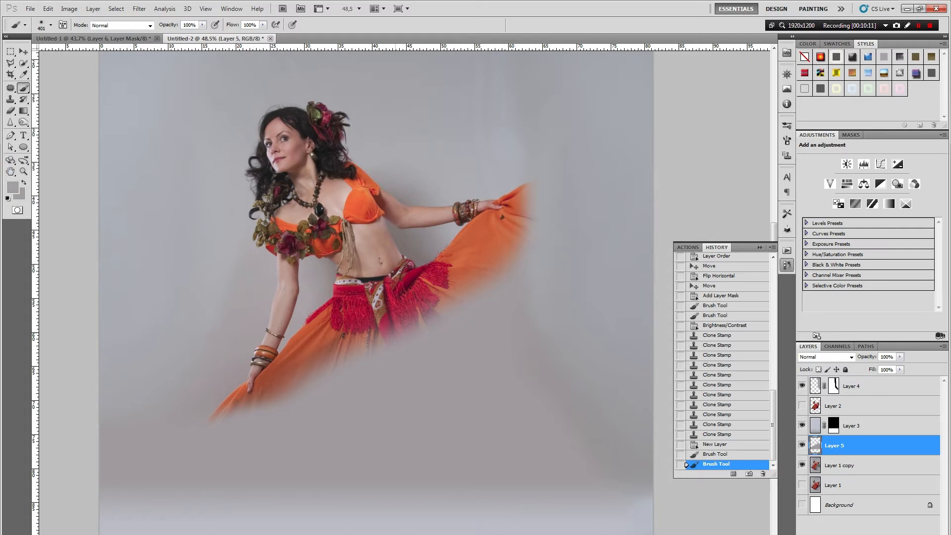
{"action": "left_click", "coordinate": [412, 312]}
{"action": "key", "text": "ctrl+z"}
{"action": "key", "text": "ctrl+minus"}
Hide Layer 4, paint grey over the exposed skirt tip on Layer 5, and show Layer 4 again
{"action": "left_click", "coordinate": [834, 385]}
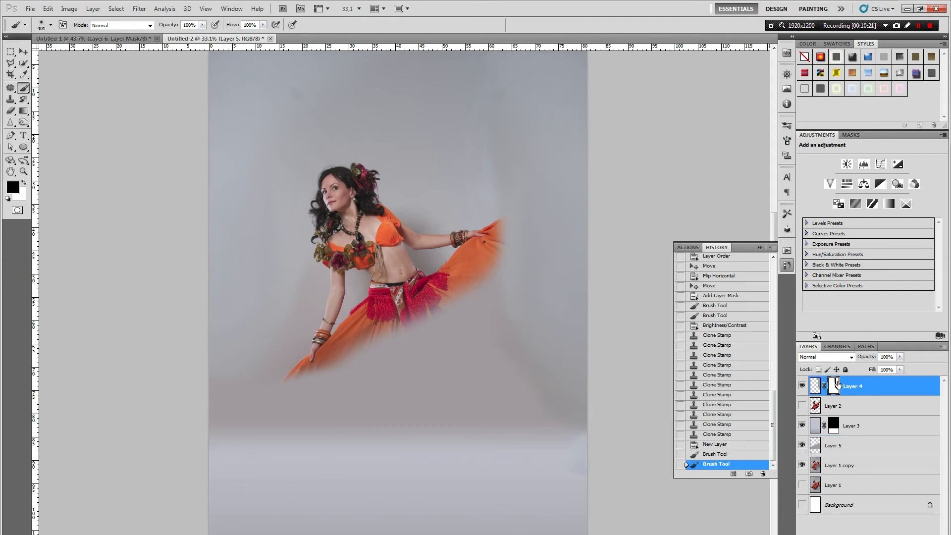
{"action": "left_click", "coordinate": [802, 386]}
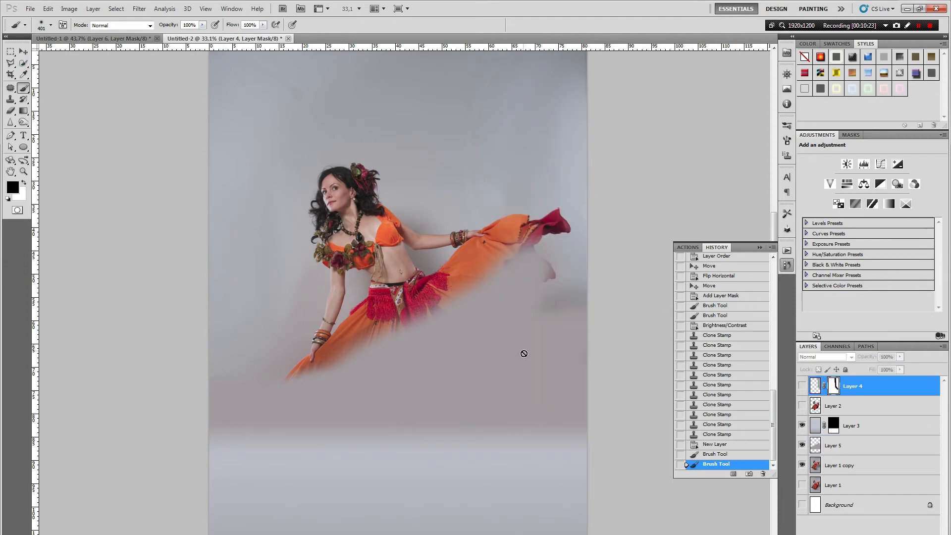
{"action": "left_click", "coordinate": [834, 448]}
{"action": "mouse_move", "coordinate": [510, 278]}
{"action": "left_mouse_down"}
{"action": "mouse_move", "coordinate": [549, 254]}
{"action": "mouse_move", "coordinate": [537, 261]}
{"action": "mouse_move", "coordinate": [553, 198]}
{"action": "mouse_move", "coordinate": [546, 234]}
{"action": "left_mouse_up"}
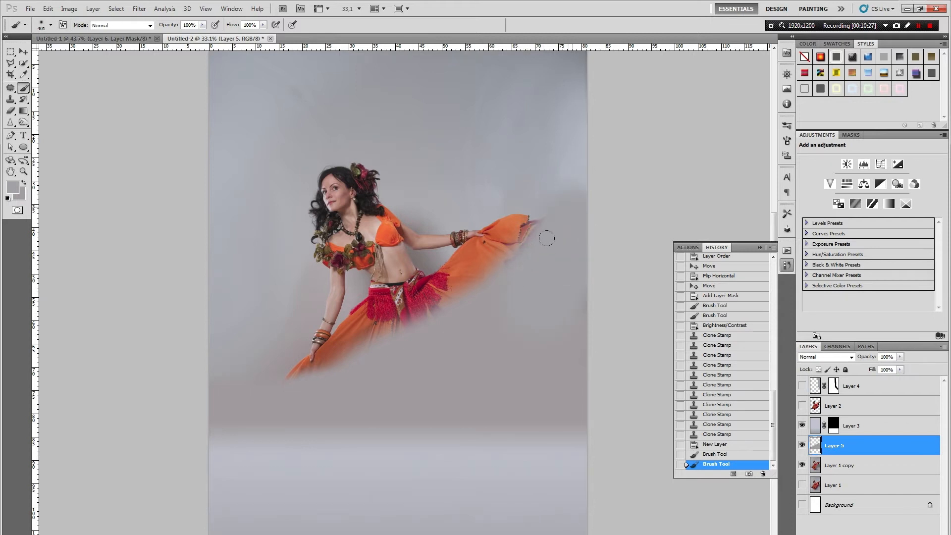
{"action": "left_click", "coordinate": [802, 387]}
Paint black on Layer 4's mask below the raised skirt with a 494 px soft brush to blend the patch's edge
{"action": "left_click", "coordinate": [834, 386]}
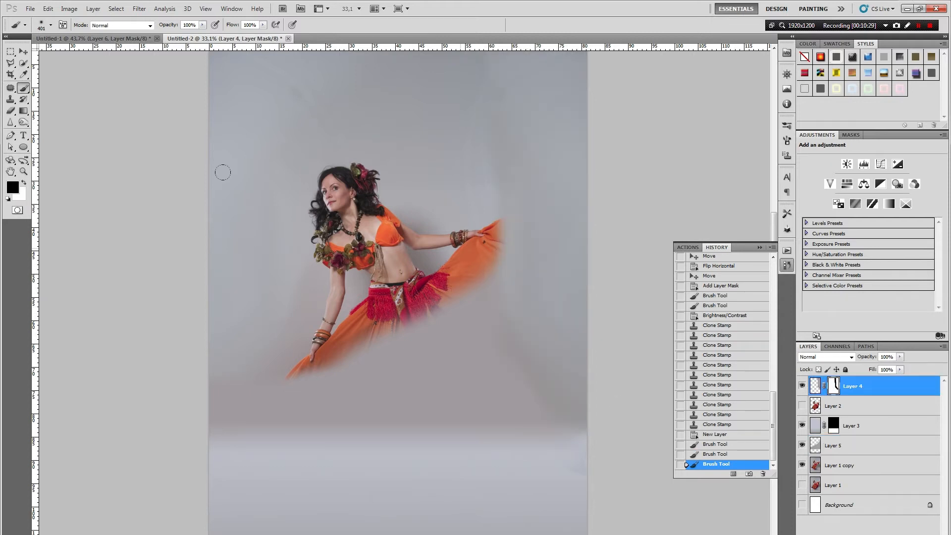
{"action": "right_click", "coordinate": [495, 356]}
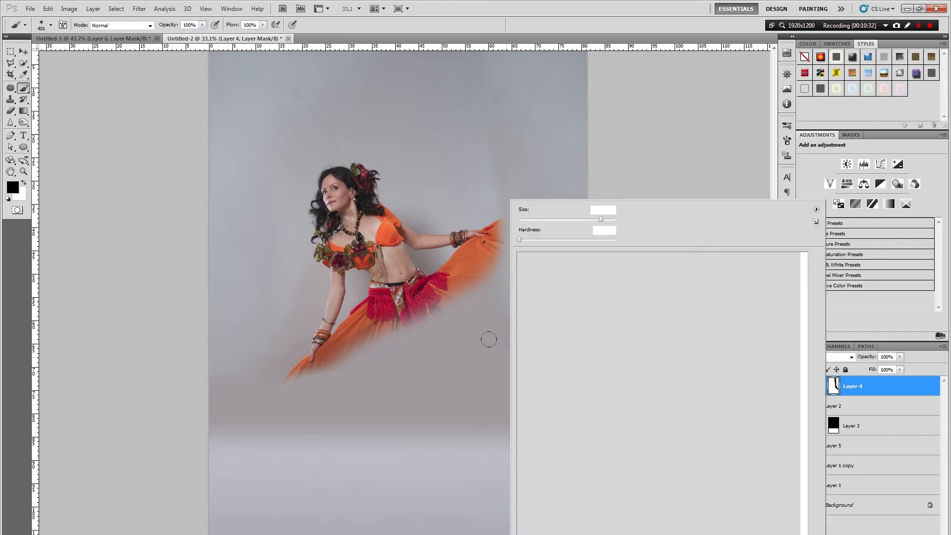
{"action": "left_click_drag", "start_coordinate": [584, 218], "coordinate": [605, 219]}
{"action": "left_click", "coordinate": [458, 371]}
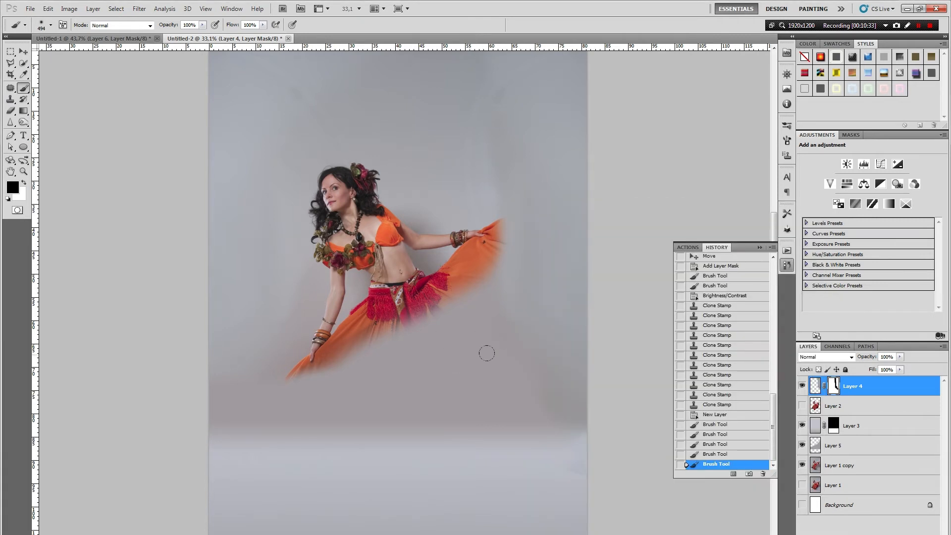
{"action": "left_click_drag", "start_coordinate": [484, 334], "coordinate": [461, 303]}
Show Layer 2 with the cut-out dancer and move it above Layer 4
{"action": "scroll", "coordinate": [480, 427], "scroll_direction": "down", "scroll_amount": 3, "text": "alt"}
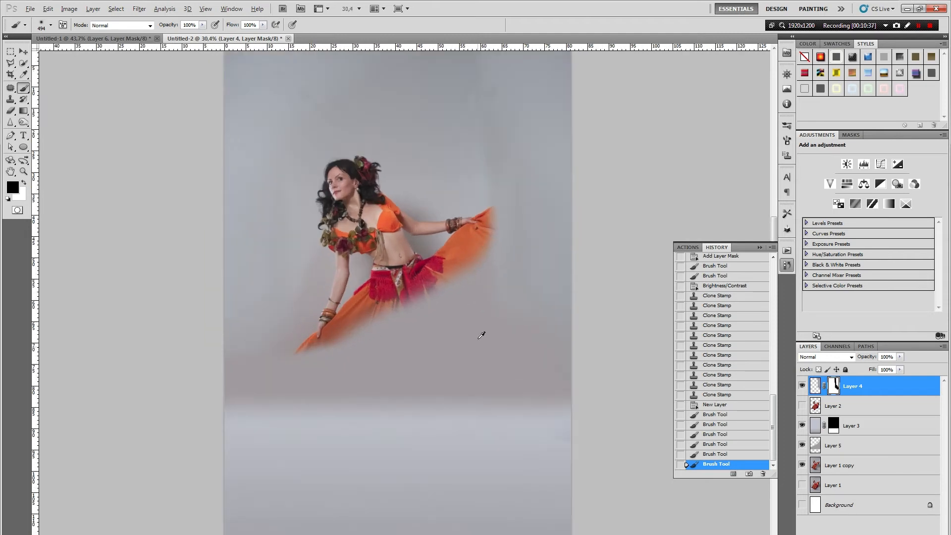
{"action": "left_click", "coordinate": [803, 406]}
{"action": "left_click_drag", "start_coordinate": [822, 407], "coordinate": [809, 388]}
Examine the cut-out dancer against the rebuilt backdrop, both close up and as a whole
{"action": "scroll", "coordinate": [365, 310], "scroll_direction": "up", "scroll_amount": 2, "text": "alt"}
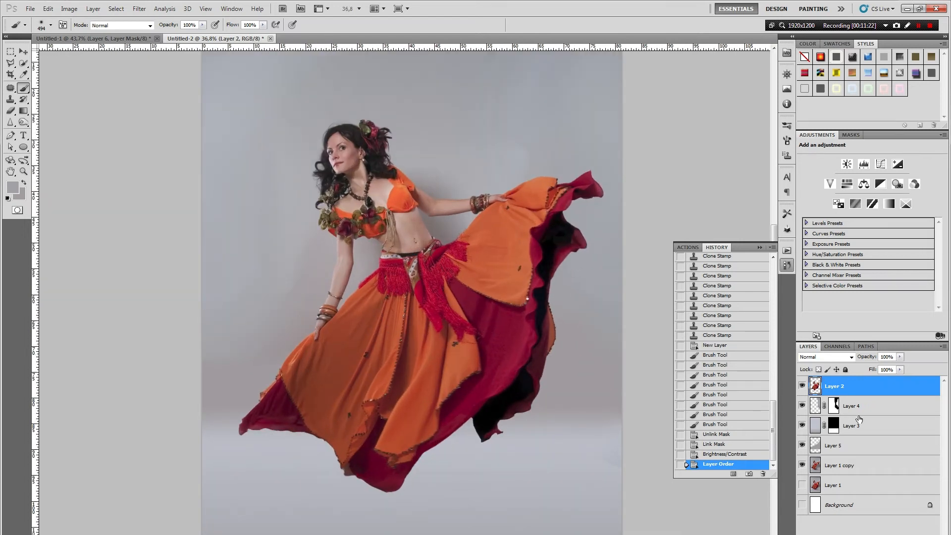
{"action": "scroll", "coordinate": [434, 363], "scroll_direction": "up", "scroll_amount": 1, "text": "alt"}
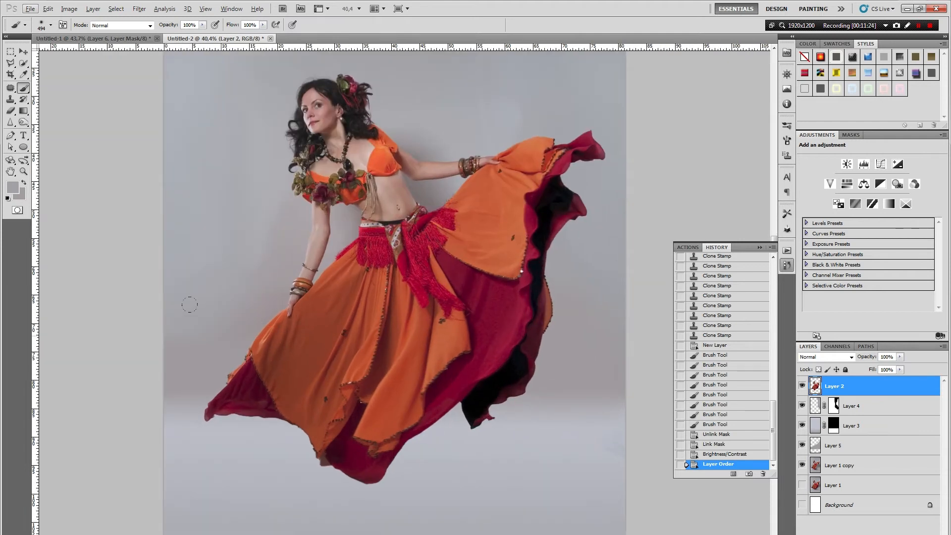
{"action": "scroll", "coordinate": [226, 331], "scroll_direction": "down", "scroll_amount": 4, "text": "alt"}
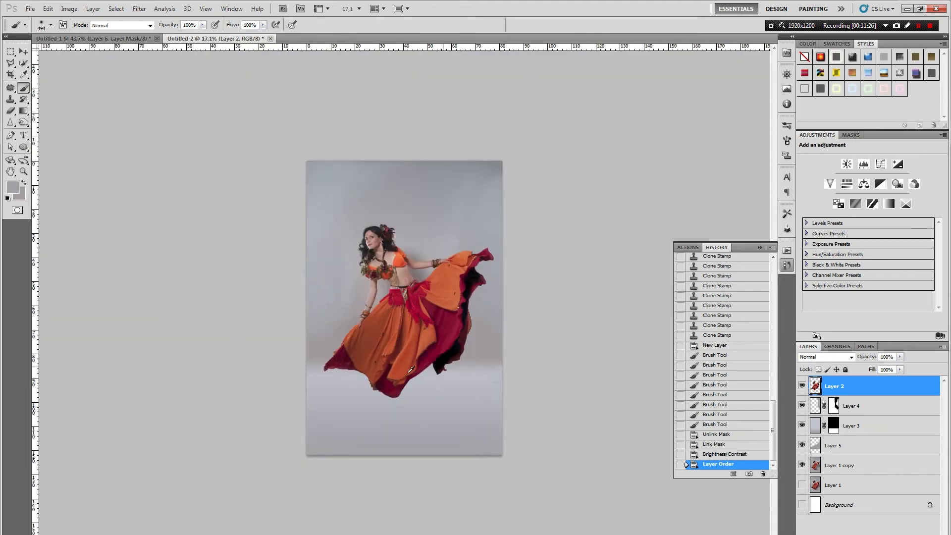
{"action": "scroll", "coordinate": [351, 333], "scroll_direction": "up", "scroll_amount": 2, "text": "alt"}
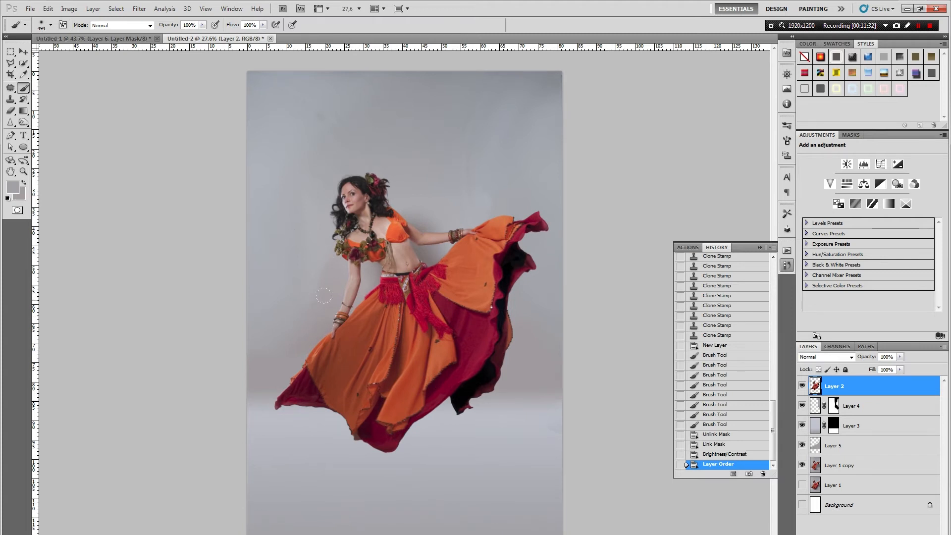
{"action": "scroll", "coordinate": [307, 316], "scroll_direction": "up", "scroll_amount": 2, "text": "alt"}
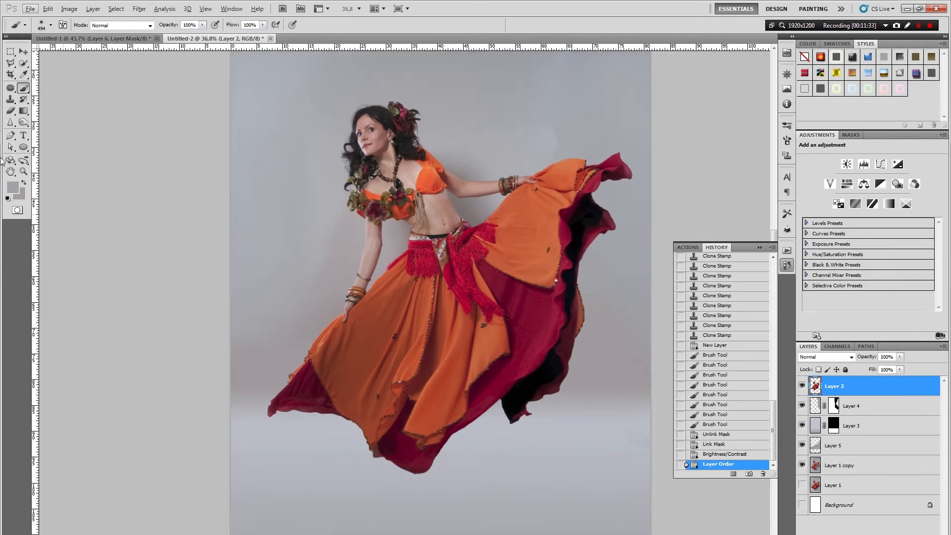
{"action": "left_click", "coordinate": [11, 100]}
{"action": "scroll", "coordinate": [548, 388], "scroll_direction": "down", "scroll_amount": 2, "text": "alt"}
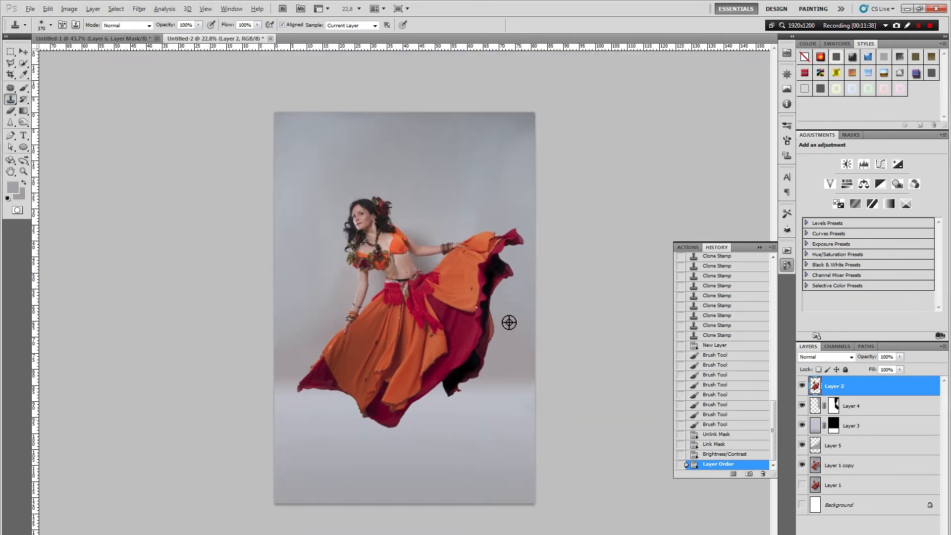
{"action": "scroll", "coordinate": [421, 277], "scroll_direction": "up", "scroll_amount": 2, "text": "alt"}
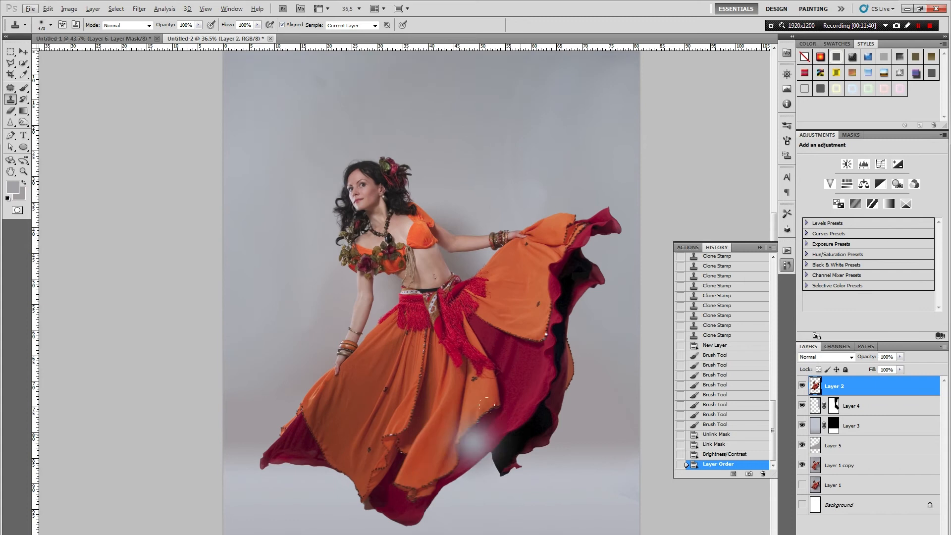
{"action": "scroll", "coordinate": [418, 296], "scroll_direction": "down", "scroll_amount": 2}
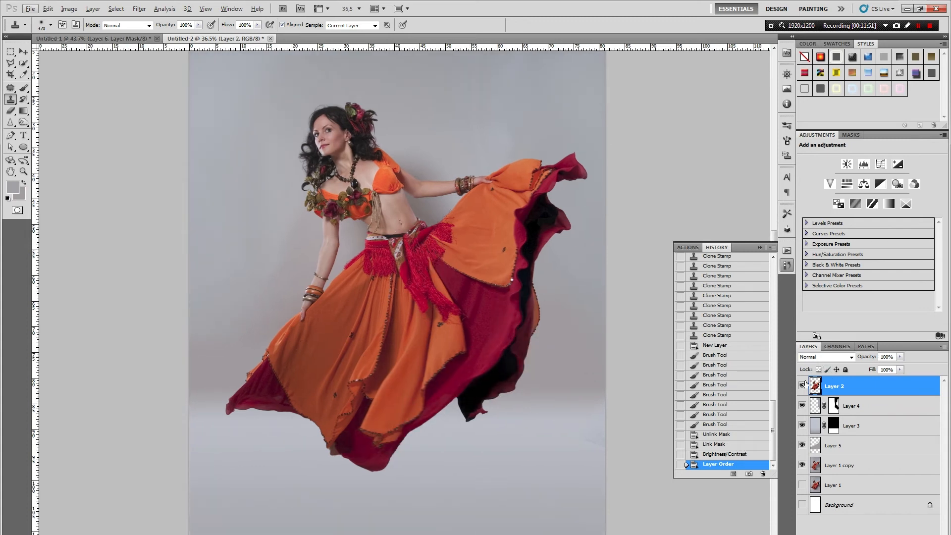
Duplicate Layer 2, hide the original, and open the copy in the Liquify filter
{"action": "key", "text": "ctrl+j"}
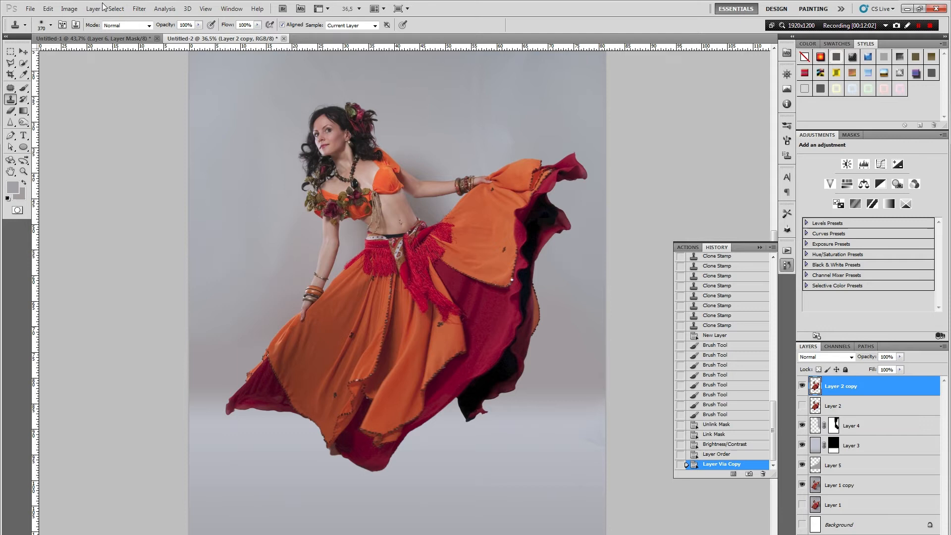
{"action": "left_click", "coordinate": [139, 9]}
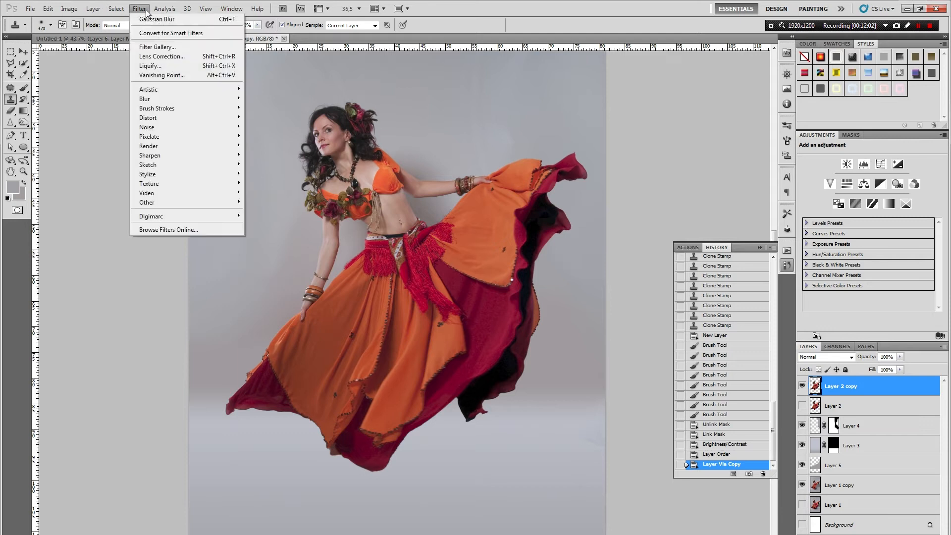
{"action": "left_click", "coordinate": [154, 67]}
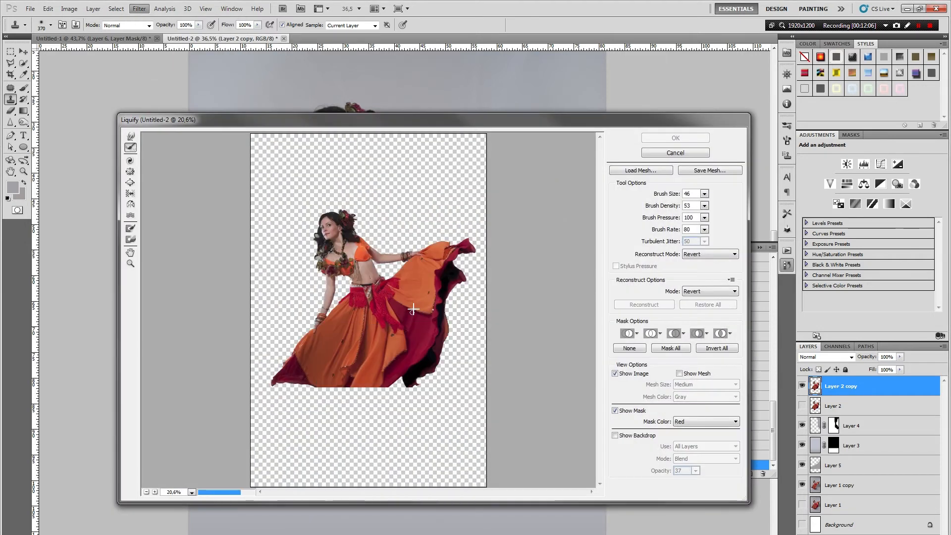
Widen the skirt by pushing its outer edges outward with the Forward Warp tool at brush size 646
{"action": "key", "text": "ctrl+plus"}
{"action": "key", "text": "ctrl+plus"}
{"action": "left_click_drag", "start_coordinate": [393, 376], "coordinate": [360, 273]}
{"action": "scroll", "coordinate": [360, 273], "scroll_direction": "up", "scroll_amount": 4}
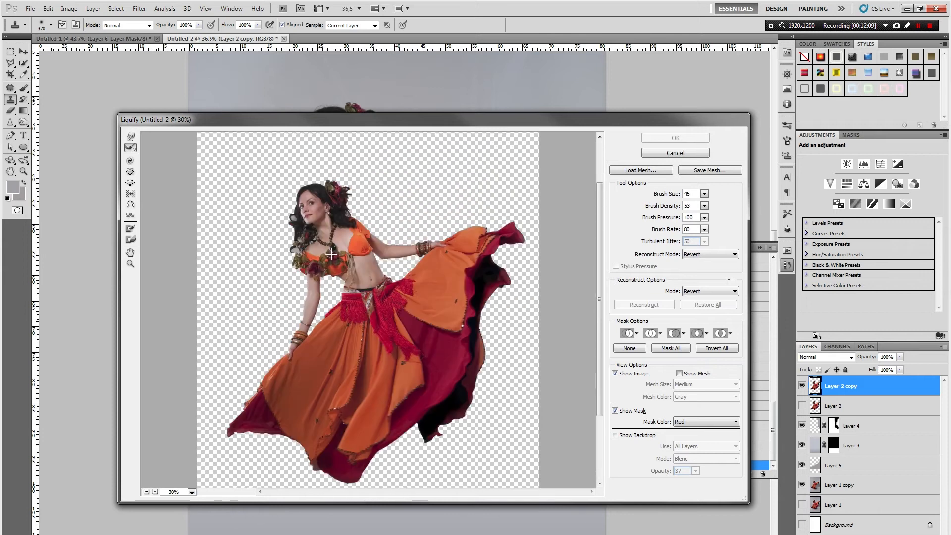
{"action": "scroll", "coordinate": [383, 288], "scroll_direction": "down", "scroll_amount": 2}
{"action": "scroll", "coordinate": [438, 269], "scroll_direction": "down", "scroll_amount": 2}
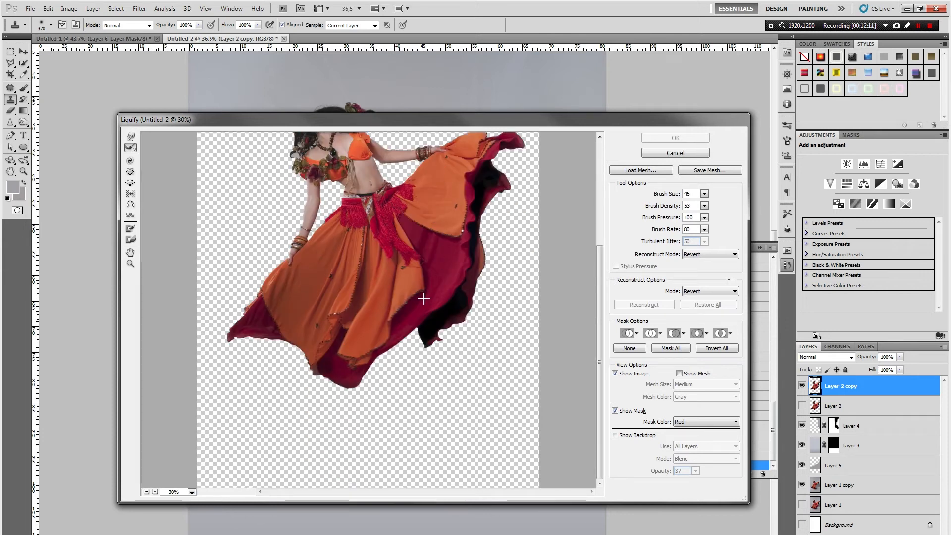
{"action": "scroll", "coordinate": [368, 294], "scroll_direction": "up", "scroll_amount": 2}
{"action": "left_click", "coordinate": [130, 135]}
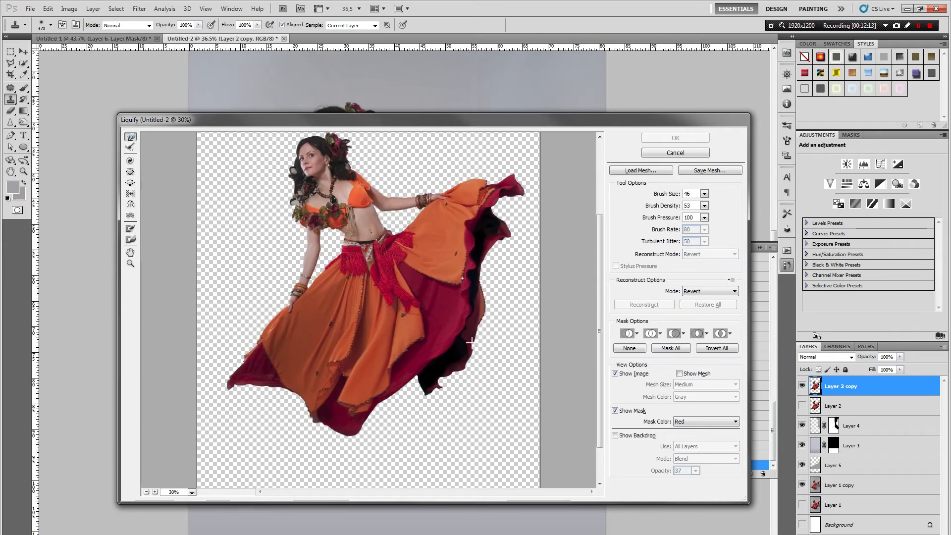
{"action": "scroll", "coordinate": [396, 223], "scroll_direction": "down", "scroll_amount": 2}
{"action": "left_click", "coordinate": [705, 205]}
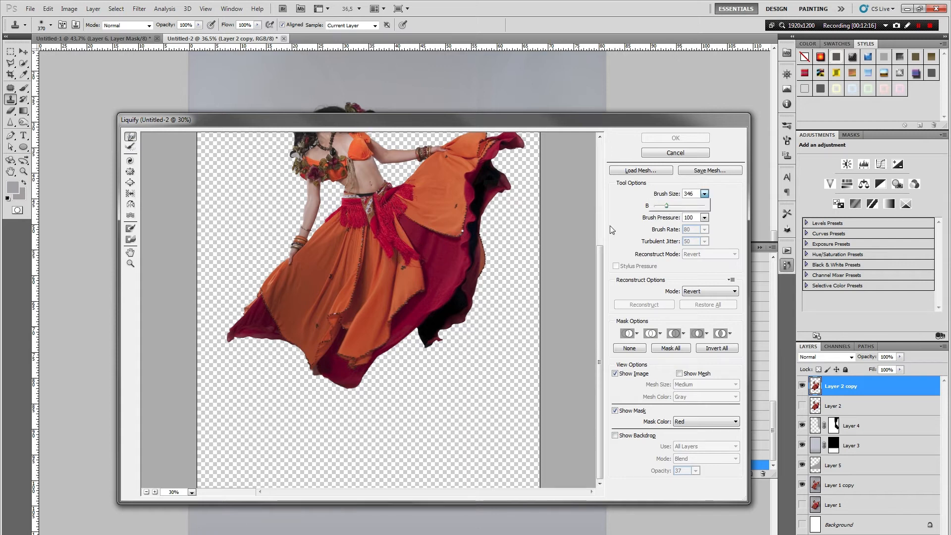
{"action": "left_click_drag", "start_coordinate": [666, 205], "coordinate": [674, 206]}
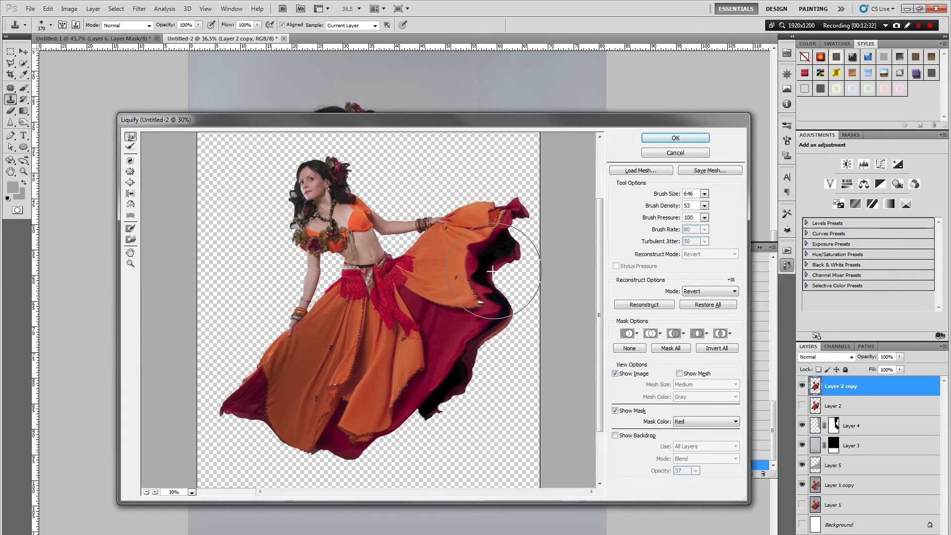
{"action": "mouse_move", "coordinate": [493, 274]}
{"action": "left_mouse_down"}
{"action": "mouse_move", "coordinate": [514, 277]}
{"action": "mouse_move", "coordinate": [453, 278]}
{"action": "mouse_move", "coordinate": [483, 277]}
{"action": "mouse_move", "coordinate": [486, 252]}
{"action": "left_mouse_up"}
{"action": "left_click_drag", "start_coordinate": [473, 355], "coordinate": [474, 342]}
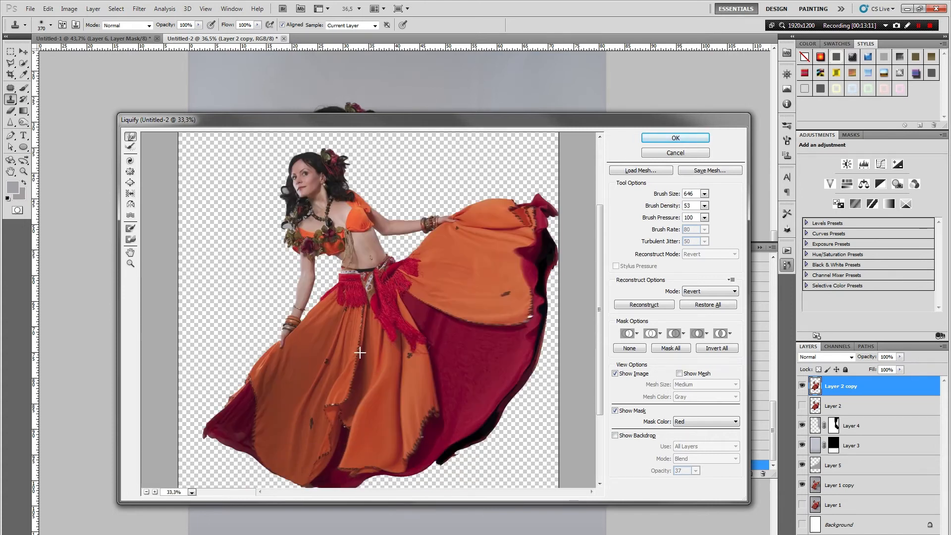
Switch Liquify to the Reconstruct tool at brush size 91, and apply the filter to Layer 2 copy
{"action": "scroll", "coordinate": [361, 352], "scroll_direction": "up", "scroll_amount": 4}
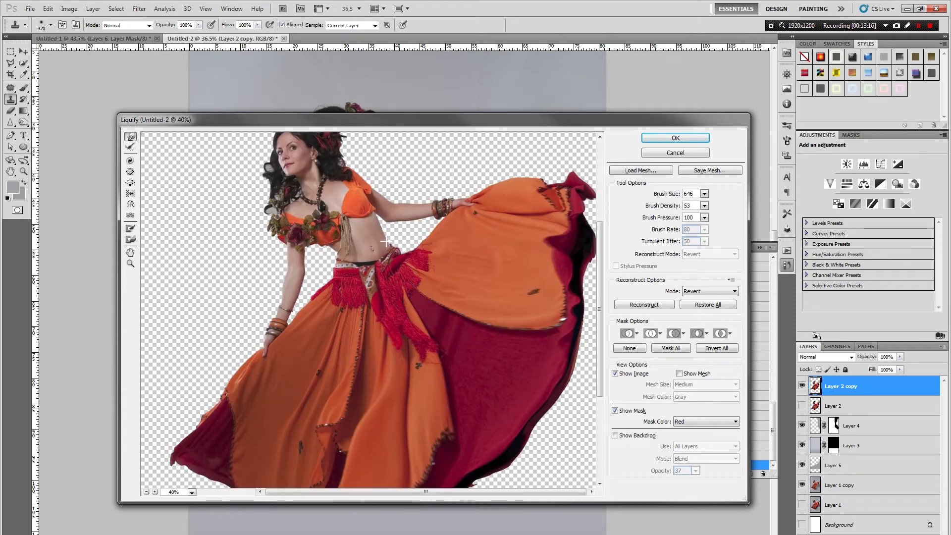
{"action": "scroll", "coordinate": [467, 203], "scroll_direction": "up", "scroll_amount": 2}
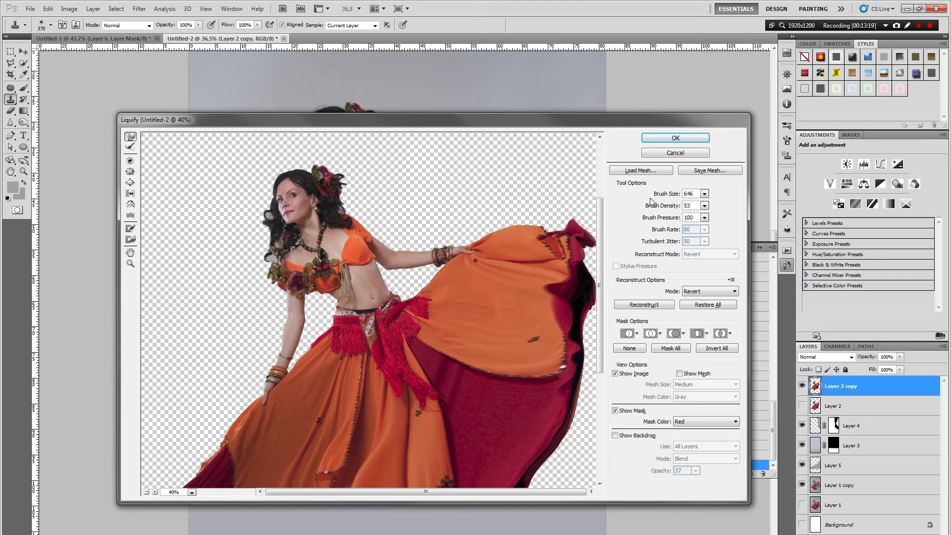
{"action": "left_click", "coordinate": [704, 194]}
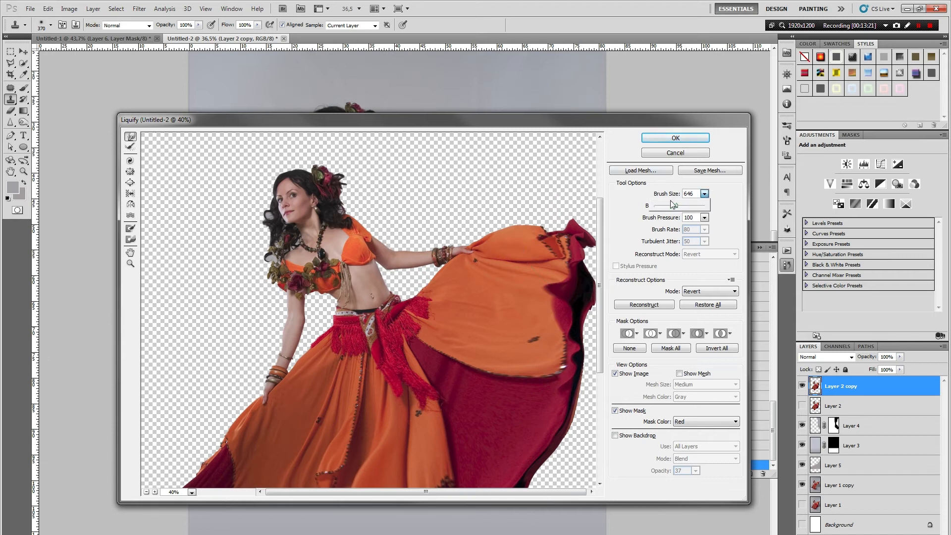
{"action": "left_click_drag", "start_coordinate": [676, 209], "coordinate": [659, 210]}
{"action": "left_click", "coordinate": [130, 149]}
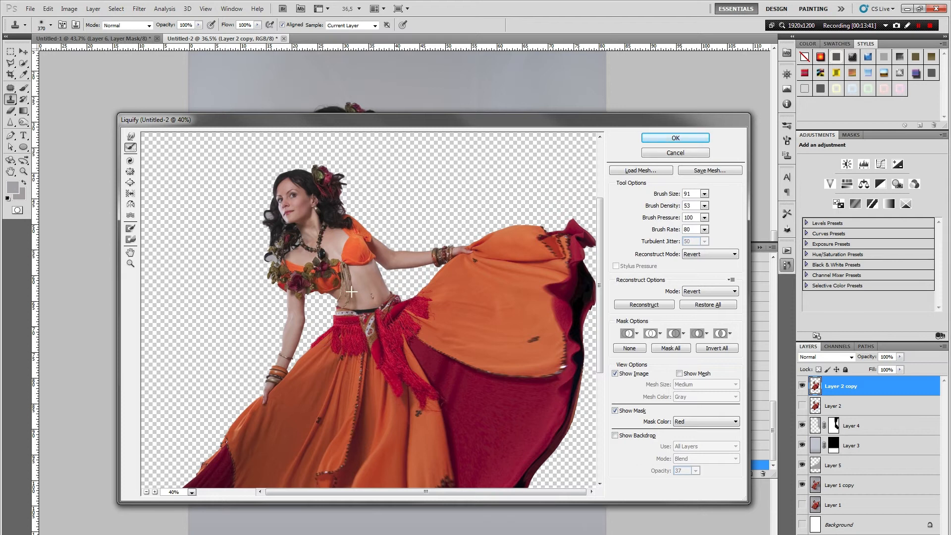
{"action": "key", "text": "ctrl+0"}
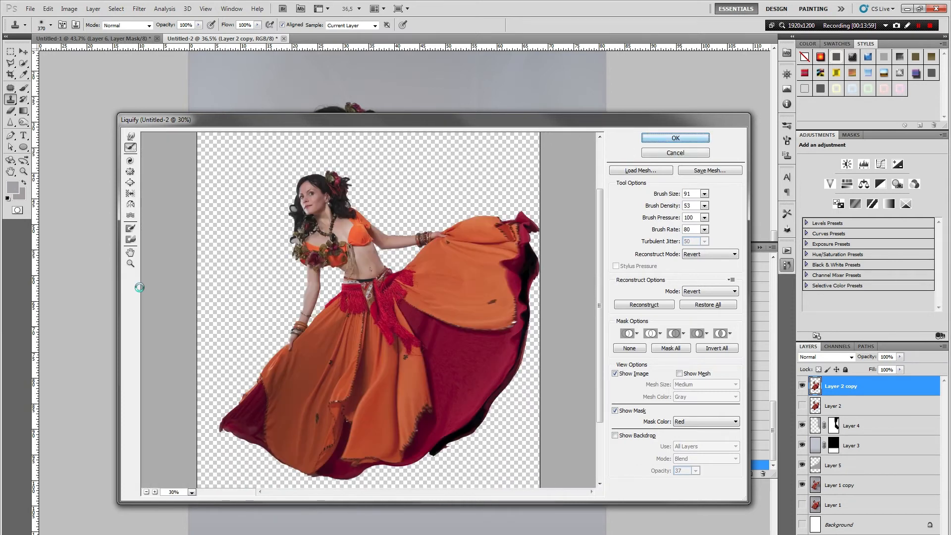
{"action": "key", "text": "Return"}
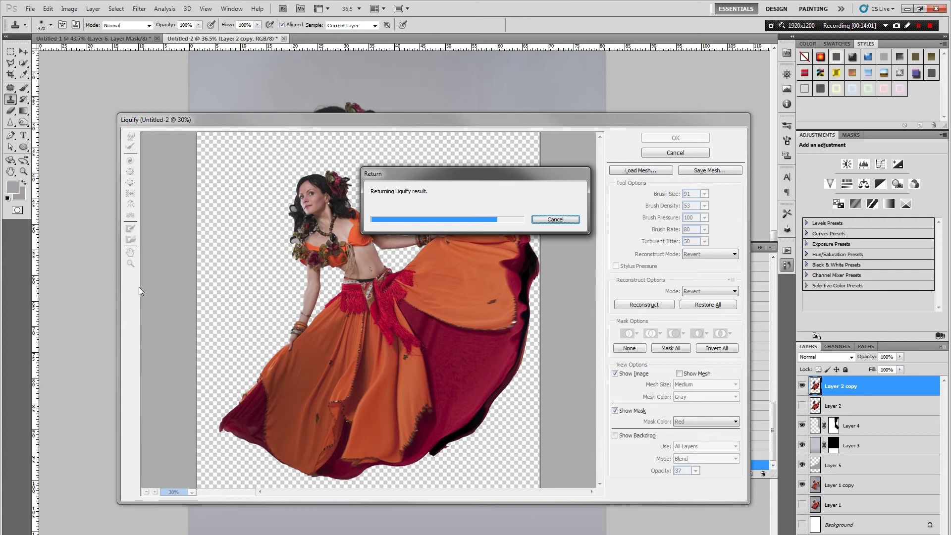
Add a layer mask to Layer 2 copy and invert it to black so the enlarged skirt is hidden
{"action": "key", "text": "ctrl+0"}
{"action": "scroll", "coordinate": [522, 366], "scroll_direction": "up", "scroll_amount": 2}
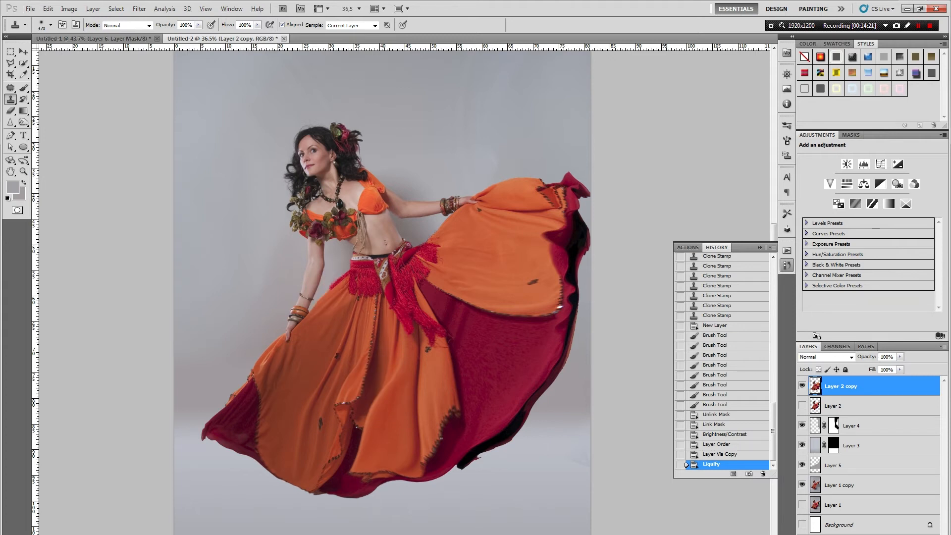
{"action": "left_click", "coordinate": [853, 534]}
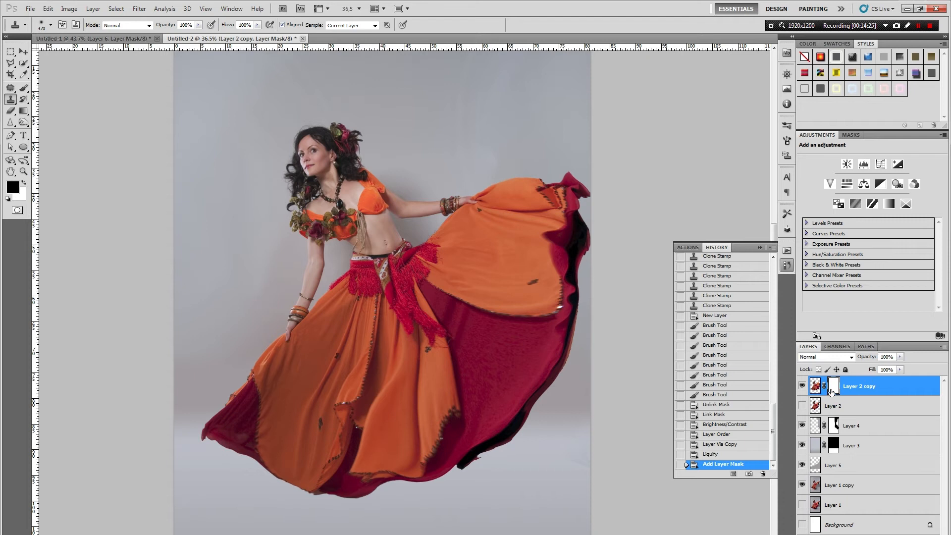
{"action": "key", "text": "ctrl+i"}
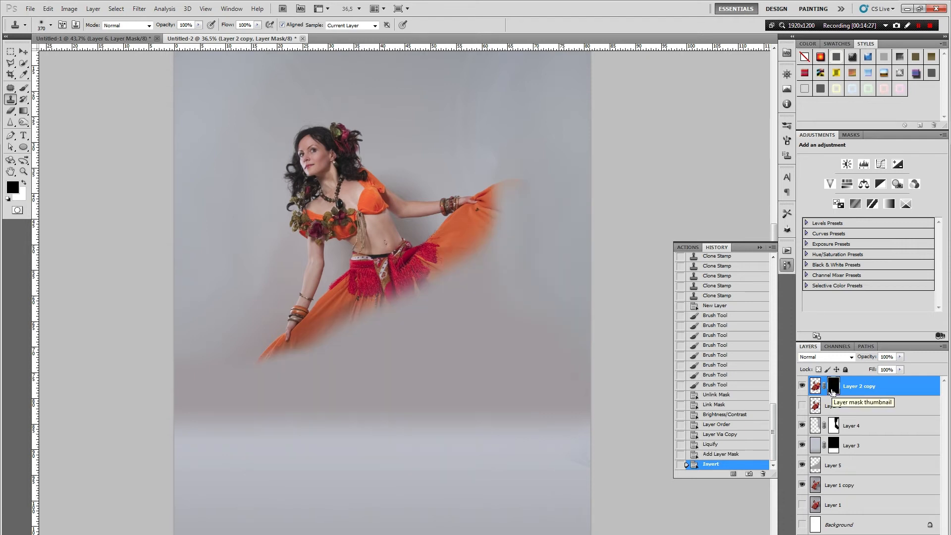
Choose the Brush tool with the 2496 px splatter tip for painting on the Layer 2 copy mask
{"action": "left_click", "coordinate": [23, 89]}
{"action": "right_click", "coordinate": [398, 133]}
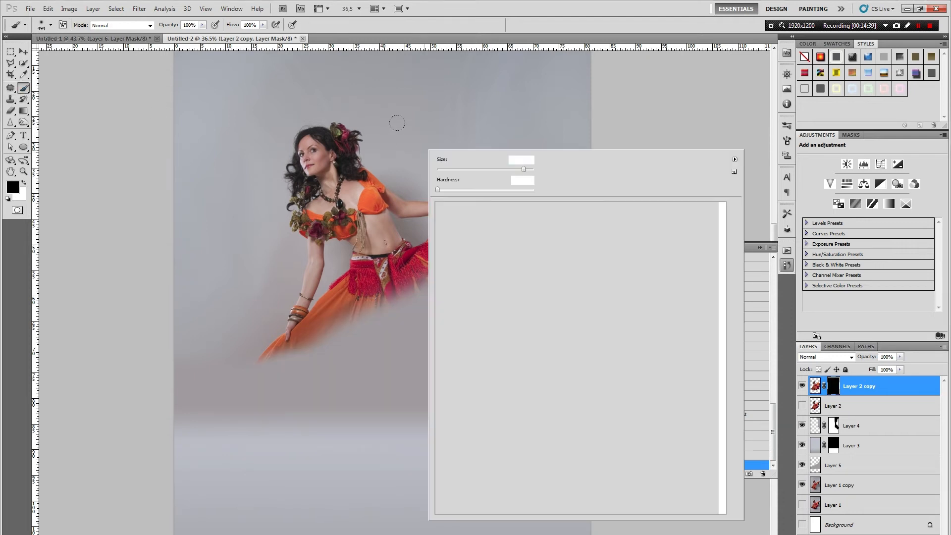
{"action": "left_click_drag", "start_coordinate": [723, 234], "coordinate": [723, 472]}
{"action": "scroll", "coordinate": [484, 322], "scroll_direction": "down", "scroll_amount": 2}
{"action": "left_click", "coordinate": [484, 277]}
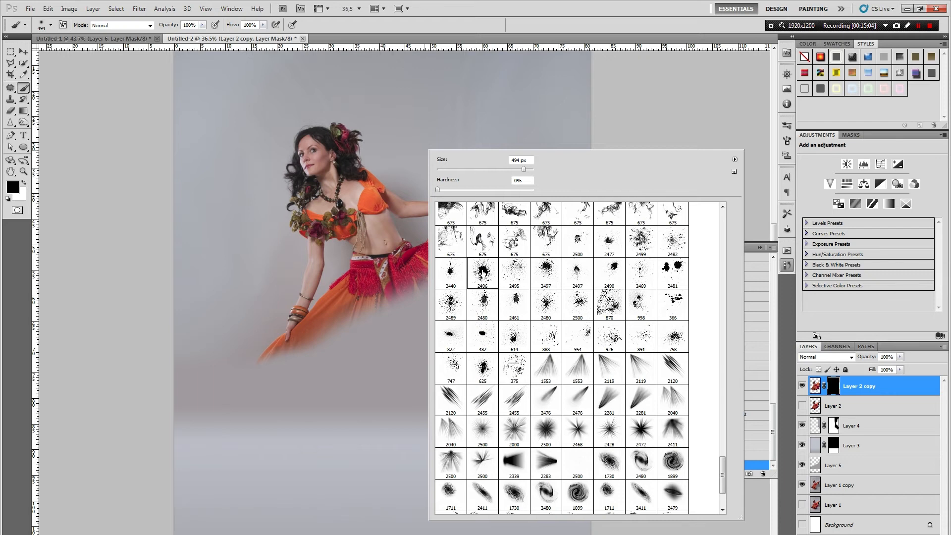
{"action": "left_click", "coordinate": [553, 9]}
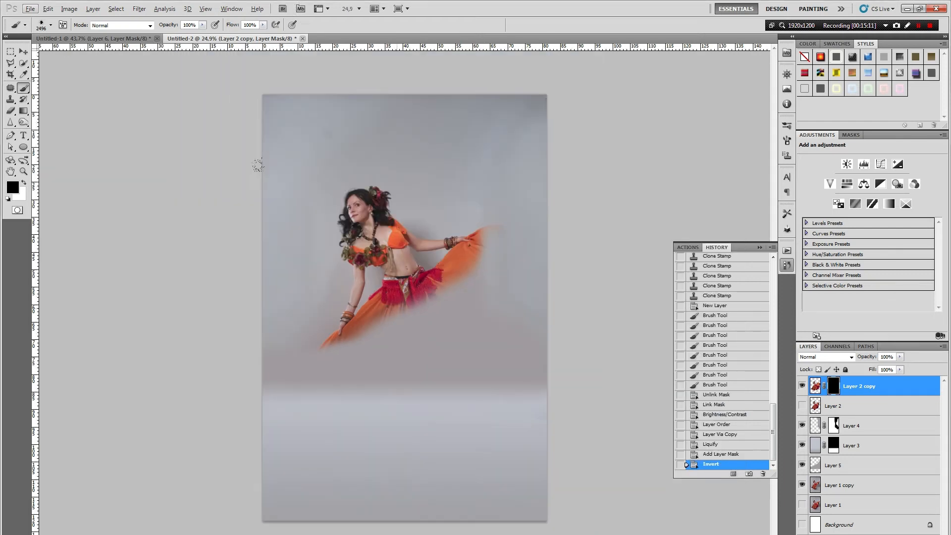
Rotate the splatter brush tip to an angle of -60° and set its size to 2033 px
{"action": "left_click", "coordinate": [785, 128]}
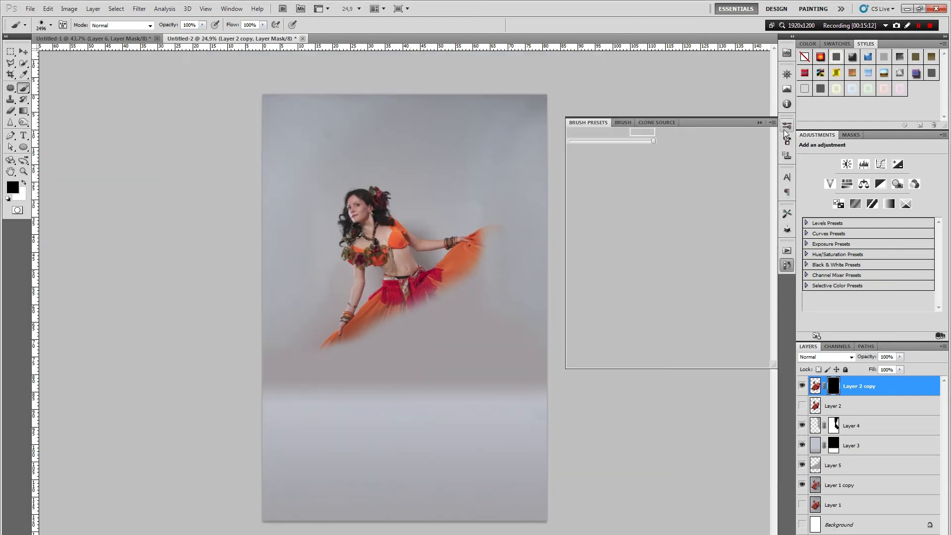
{"action": "left_click", "coordinate": [787, 139]}
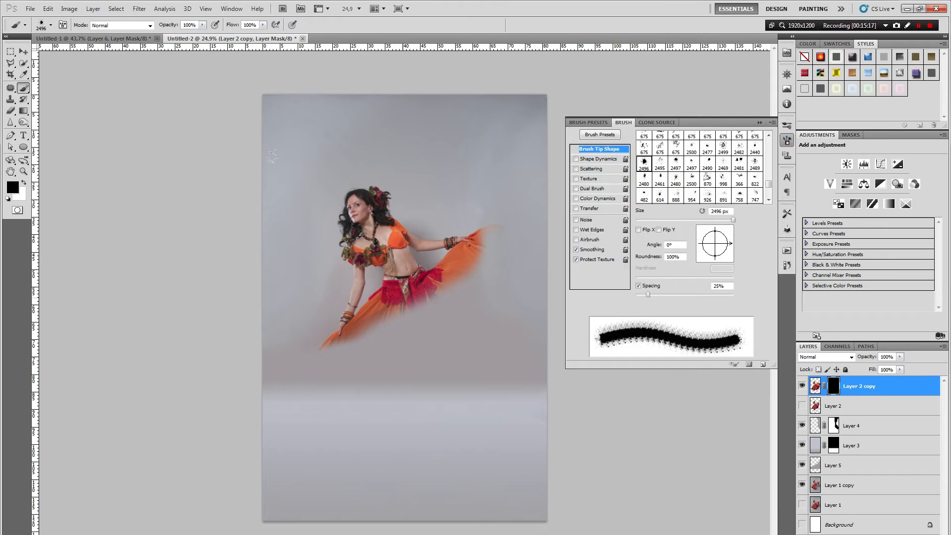
{"action": "left_click_drag", "start_coordinate": [733, 249], "coordinate": [730, 262]}
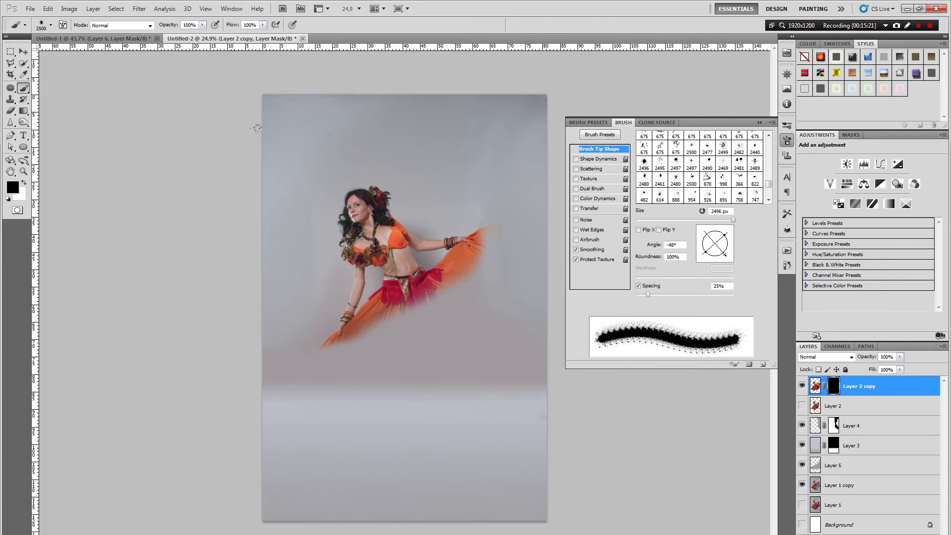
{"action": "left_click_drag", "start_coordinate": [727, 264], "coordinate": [724, 261]}
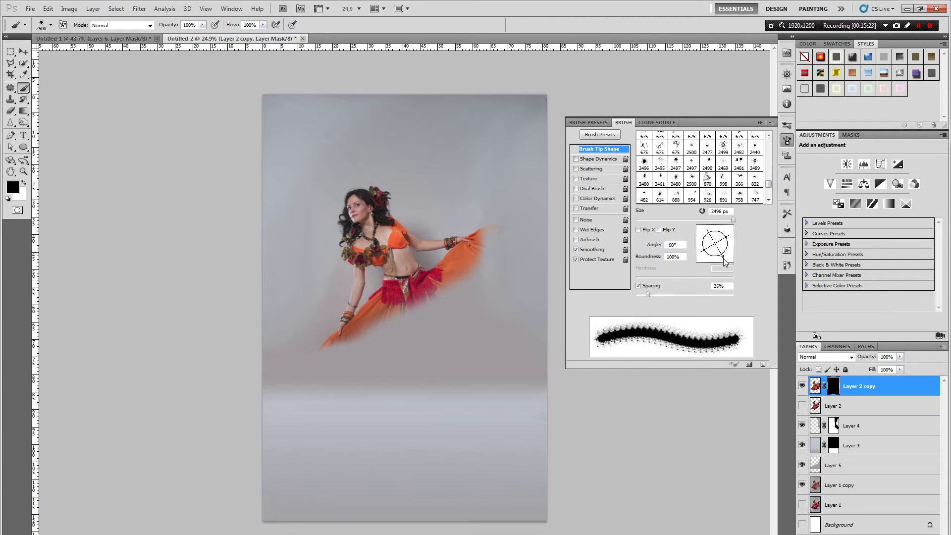
{"action": "mouse_move", "coordinate": [732, 219]}
{"action": "left_mouse_down"}
{"action": "mouse_move", "coordinate": [724, 219]}
{"action": "mouse_move", "coordinate": [733, 219]}
{"action": "left_mouse_up"}
{"action": "left_click", "coordinate": [703, 212]}
Stamp the splatter in white on the mask to reveal the lower skirt as paint drops, and check the result
{"action": "left_click", "coordinate": [22, 184]}
{"action": "left_click", "coordinate": [273, 159]}
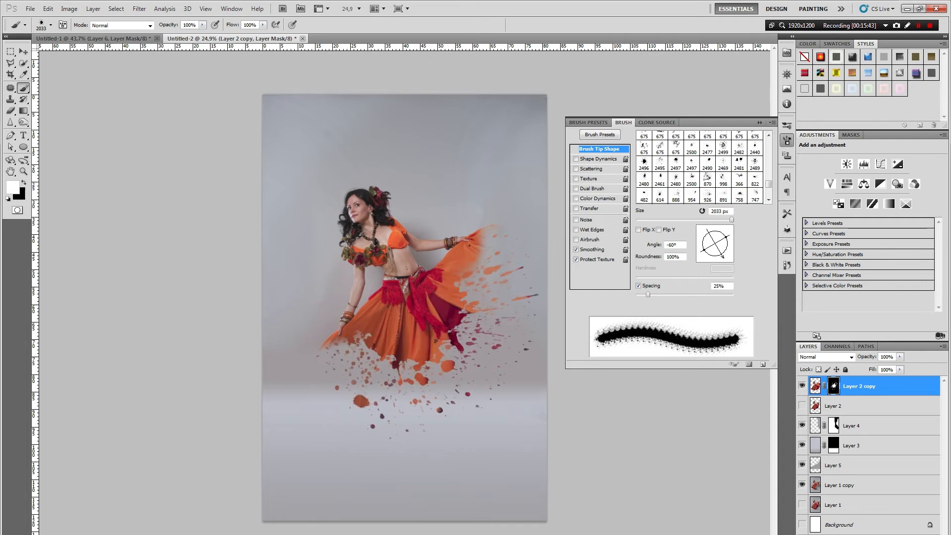
{"action": "scroll", "coordinate": [430, 403], "scroll_direction": "down", "scroll_amount": 3}
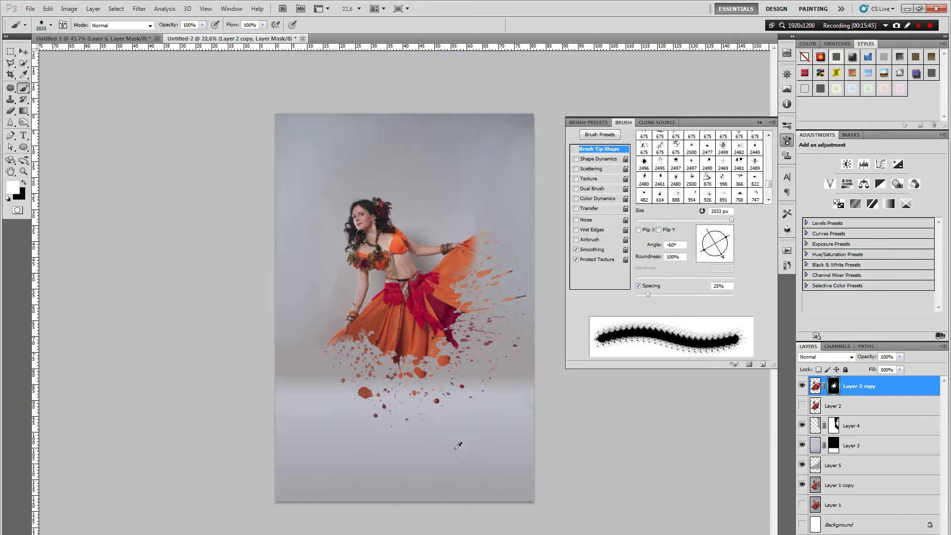
{"action": "scroll", "coordinate": [454, 437], "scroll_direction": "up", "scroll_amount": 4}
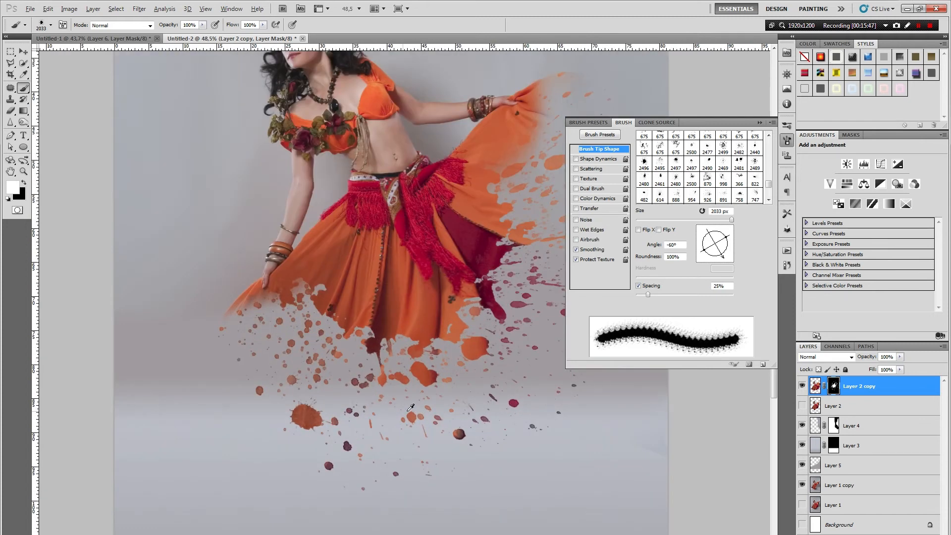
{"action": "scroll", "coordinate": [446, 411], "scroll_direction": "down", "scroll_amount": 2}
{"action": "scroll", "coordinate": [423, 285], "scroll_direction": "up", "scroll_amount": 2}
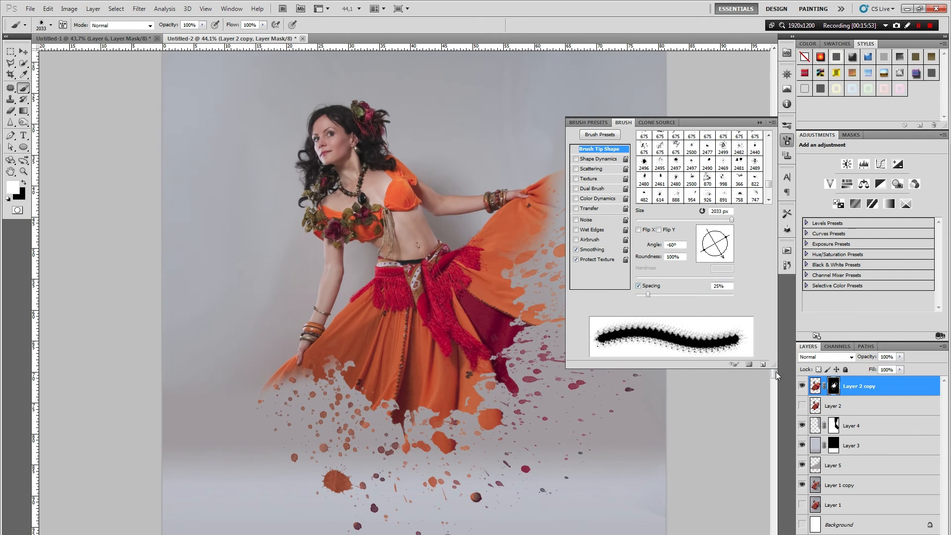
{"action": "left_click_drag", "start_coordinate": [768, 183], "coordinate": [770, 171]}
{"action": "left_click", "coordinate": [676, 157]}
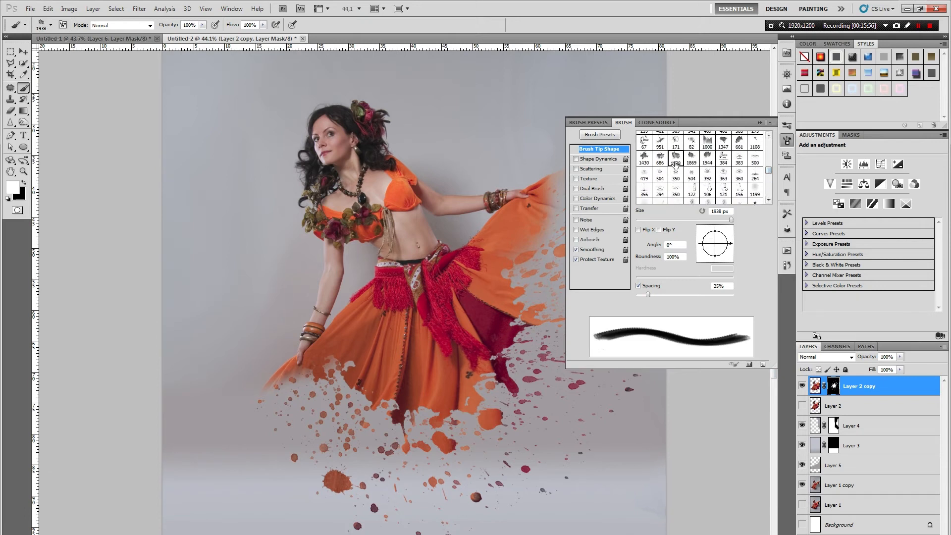
{"action": "scroll", "coordinate": [632, 268], "scroll_direction": "down", "scroll_amount": 1}
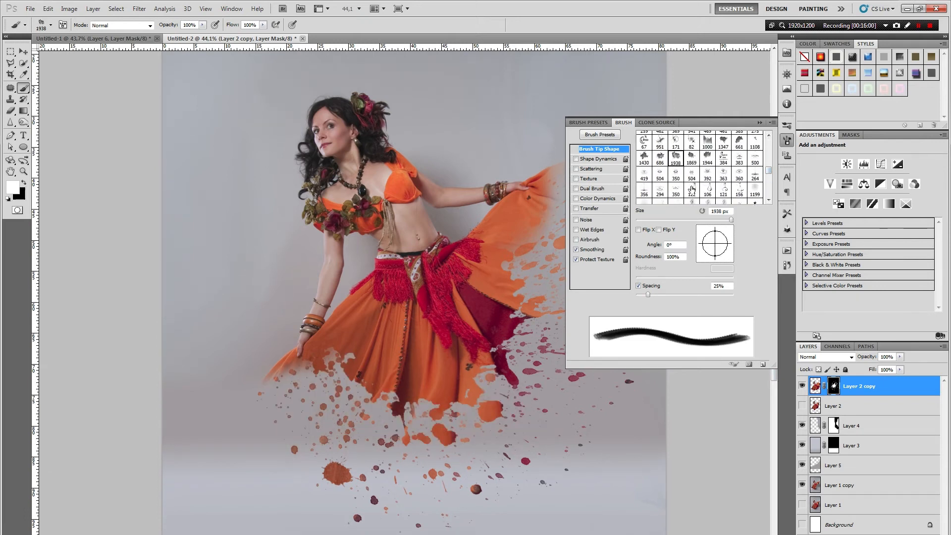
{"action": "scroll", "coordinate": [715, 156], "scroll_direction": "down", "scroll_amount": 2}
{"action": "scroll", "coordinate": [723, 161], "scroll_direction": "down", "scroll_amount": 5}
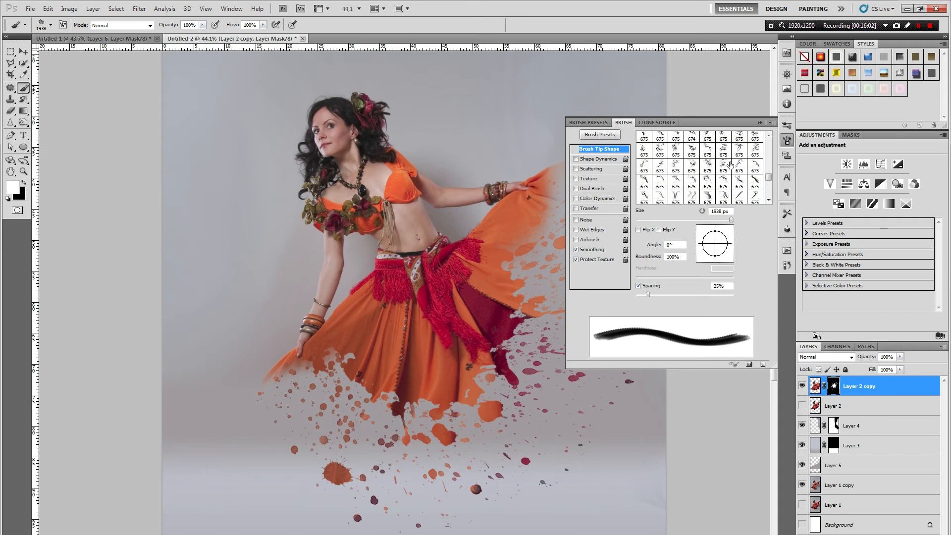
{"action": "scroll", "coordinate": [730, 165], "scroll_direction": "down", "scroll_amount": 4}
Pick the 2497 px splatter tip, set its size to 618 px, and stamp it on the skirt hem below the dancer's lowered hand
{"action": "right_click", "coordinate": [407, 312]}
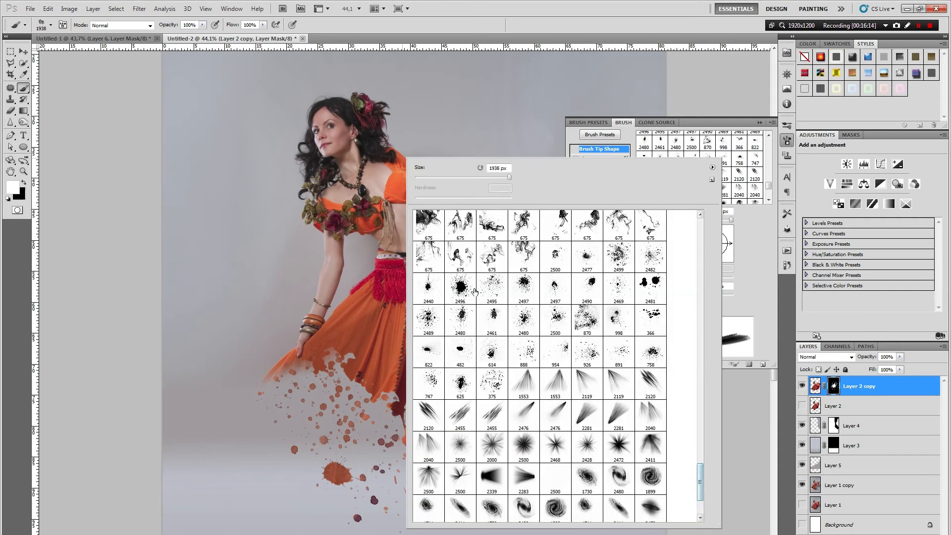
{"action": "left_click", "coordinate": [528, 296]}
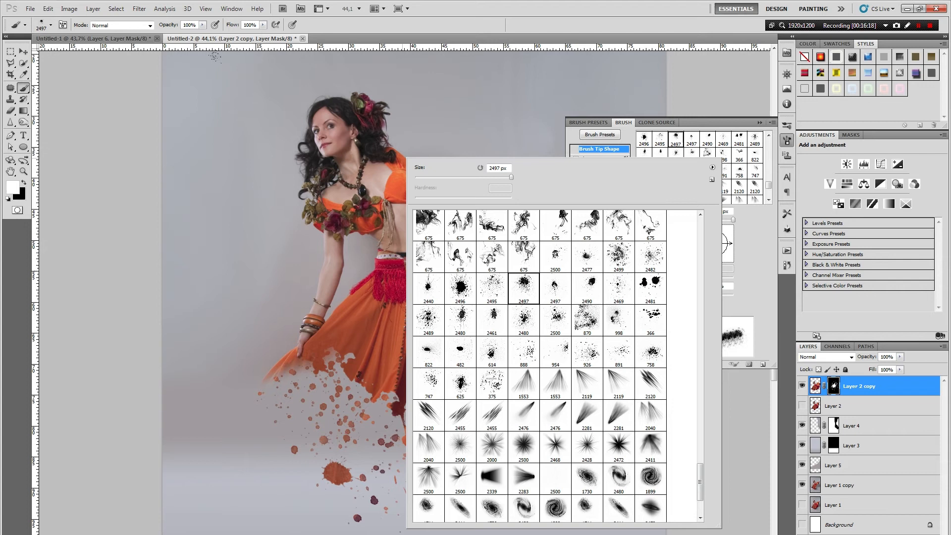
{"action": "left_click", "coordinate": [501, 171]}
{"action": "type", "text": "432"}
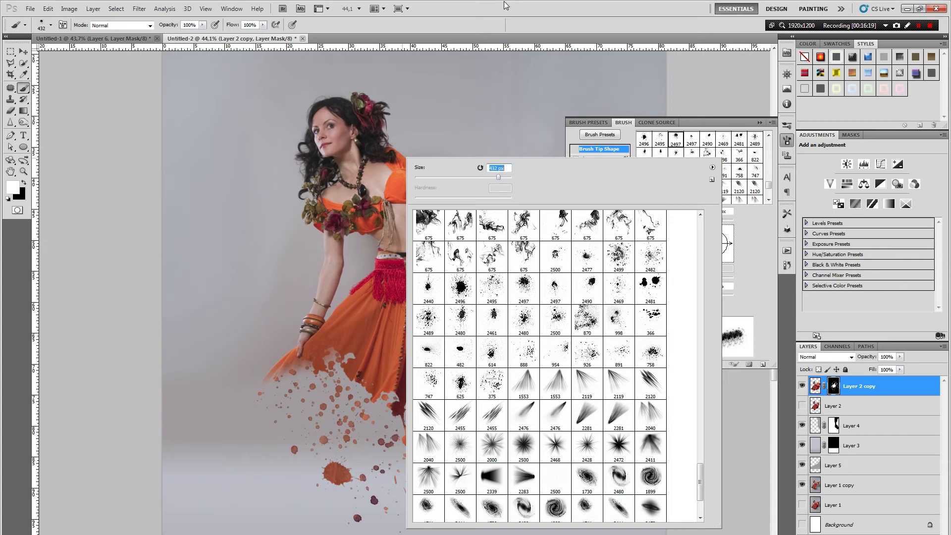
{"action": "key", "text": "Return"}
{"action": "right_click", "coordinate": [392, 297]}
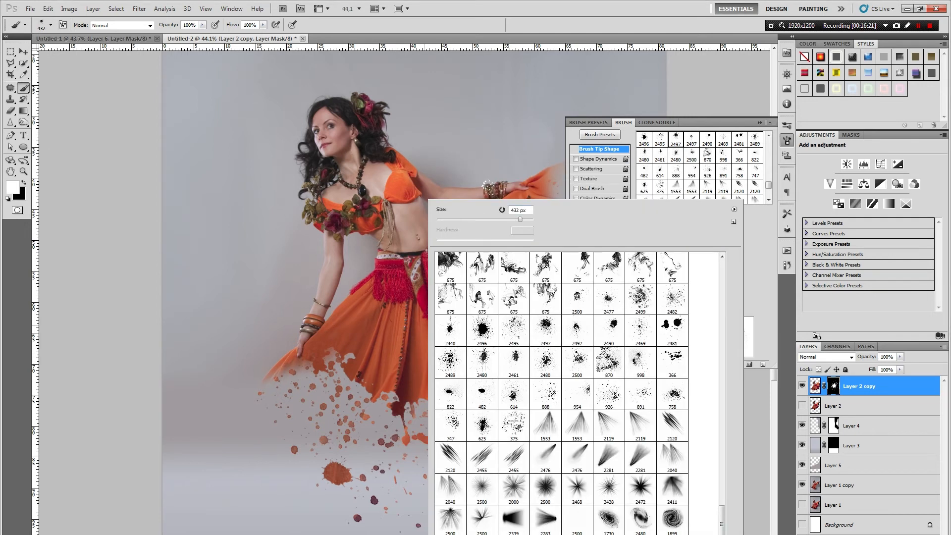
{"action": "left_click_drag", "start_coordinate": [522, 218], "coordinate": [525, 219]}
{"action": "key", "text": "Return"}
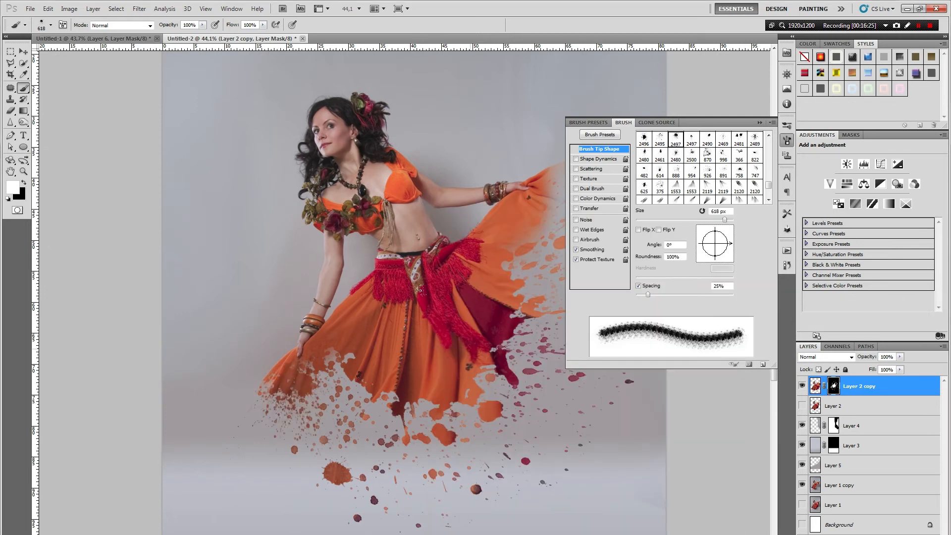
Close the brush settings and stamp more splatter on the mask along the edge of the raised skirt beside the outstretched hand
{"action": "left_click", "coordinate": [787, 140]}
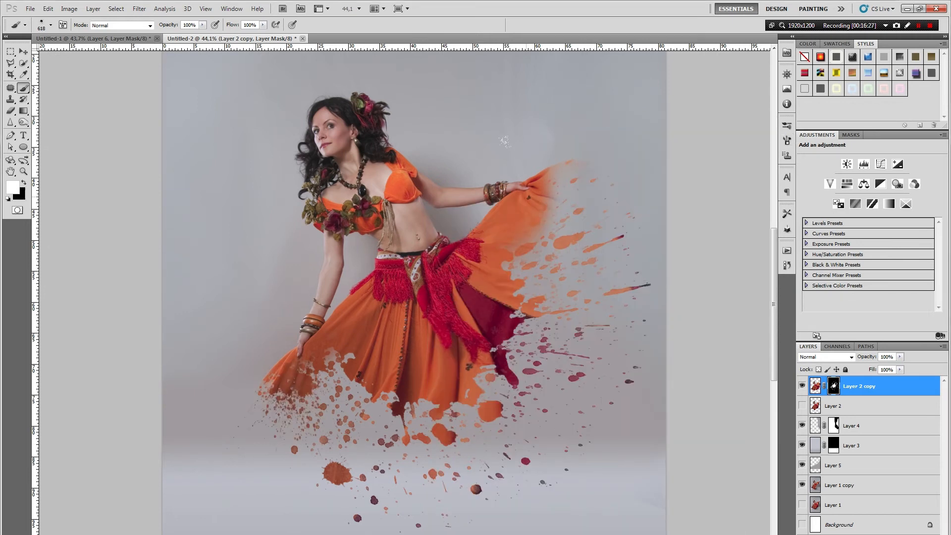
{"action": "left_click", "coordinate": [510, 152]}
{"action": "left_click", "coordinate": [517, 133]}
{"action": "left_click", "coordinate": [555, 211]}
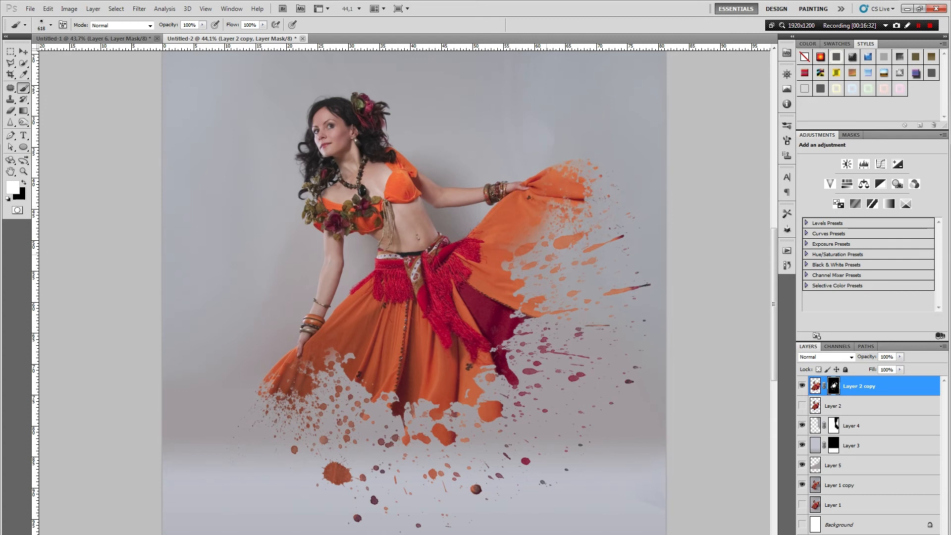
{"action": "scroll", "coordinate": [590, 321], "scroll_direction": "down", "scroll_amount": 6}
{"action": "scroll", "coordinate": [467, 303], "scroll_direction": "up", "scroll_amount": 5}
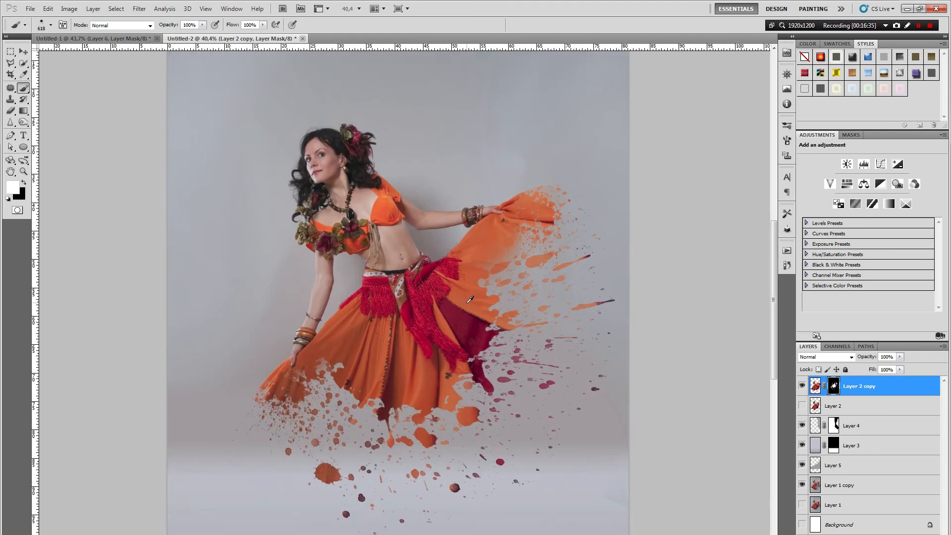
{"action": "scroll", "coordinate": [469, 299], "scroll_direction": "down", "scroll_amount": 3}
{"action": "scroll", "coordinate": [400, 282], "scroll_direction": "down", "scroll_amount": 1}
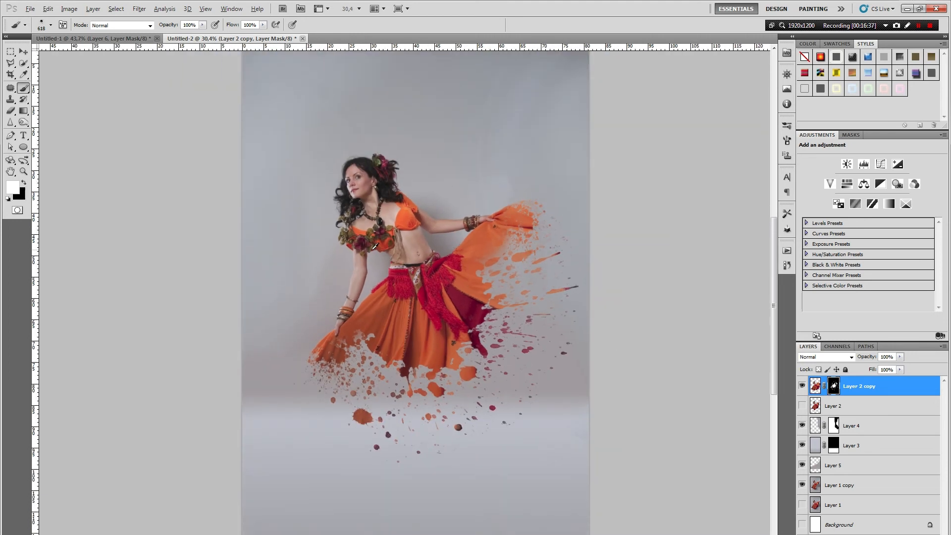
Show the original cut-out on Layer 2 and hide Layer 2 copy, with the head and upper body in close view
{"action": "scroll", "coordinate": [375, 246], "scroll_direction": "up", "scroll_amount": 2}
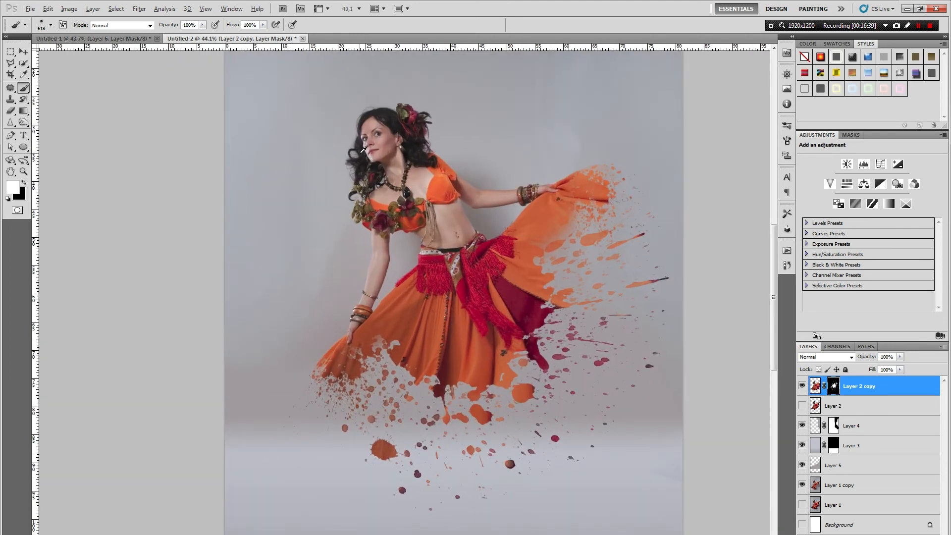
{"action": "scroll", "coordinate": [364, 148], "scroll_direction": "up", "scroll_amount": 3}
{"action": "scroll", "coordinate": [376, 137], "scroll_direction": "up", "scroll_amount": 4}
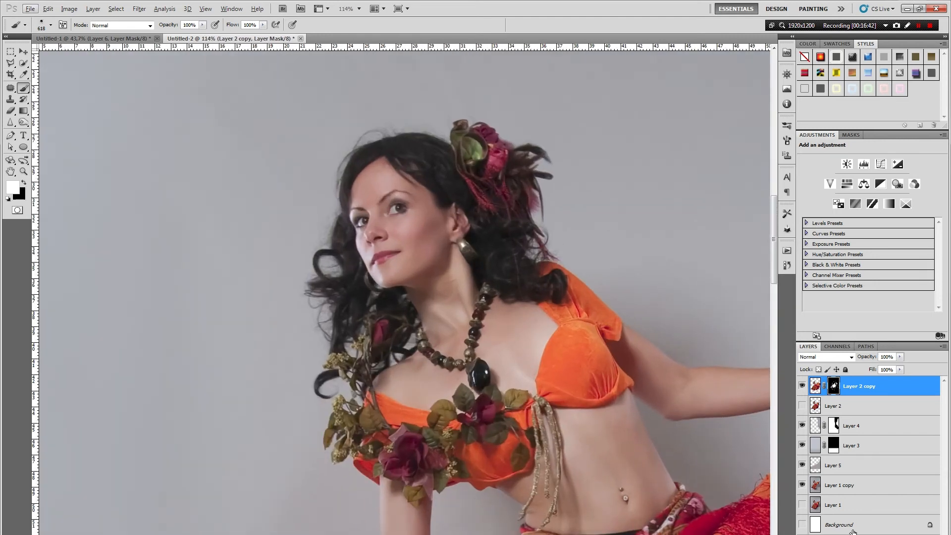
{"action": "left_click", "coordinate": [803, 406]}
{"action": "left_click", "coordinate": [803, 386]}
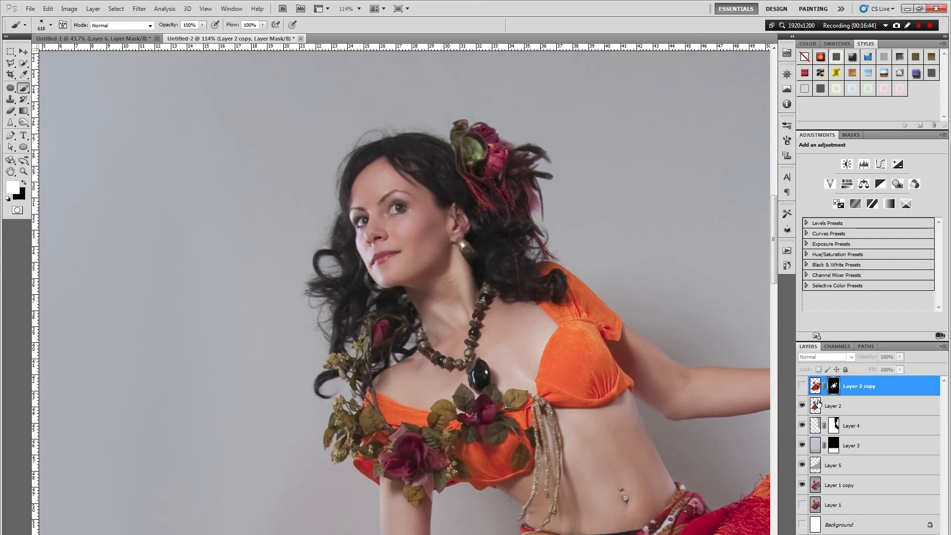
On Layer 2, outline the dancer's head, hair and neck with a closed Polygonal Lasso selection
{"action": "scroll", "coordinate": [626, 396], "scroll_direction": "down", "scroll_amount": 4}
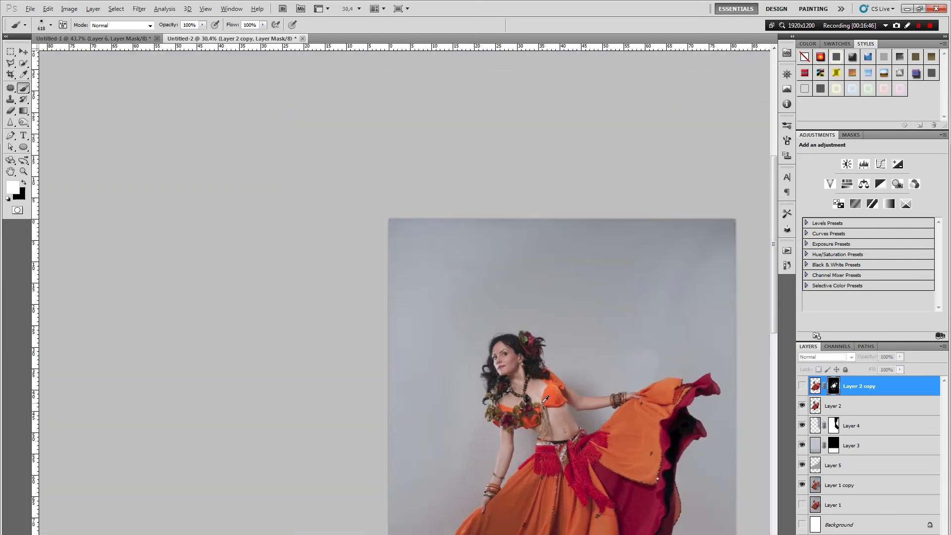
{"action": "scroll", "coordinate": [627, 396], "scroll_direction": "up", "scroll_amount": 4}
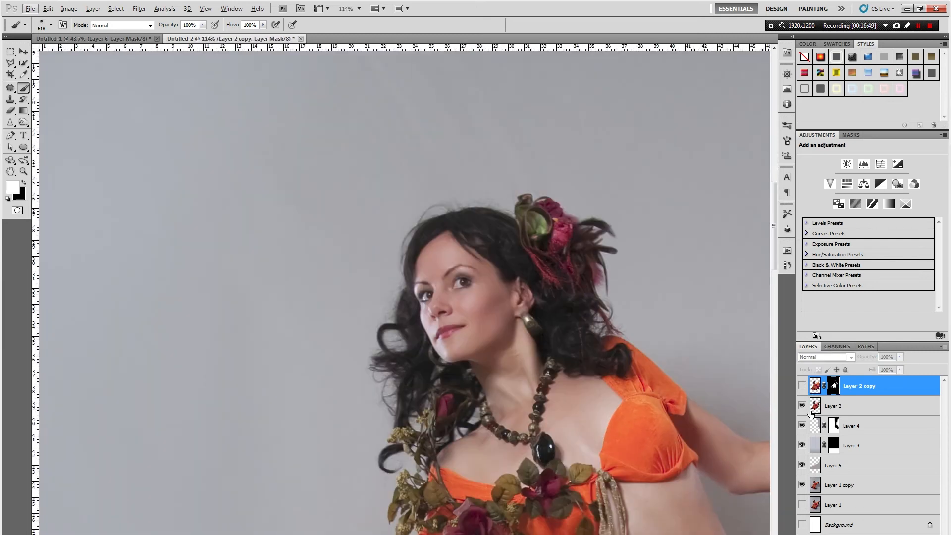
{"action": "key", "text": "alt+bracketleft"}
{"action": "left_click", "coordinate": [11, 63]}
{"action": "left_click", "coordinate": [340, 498]}
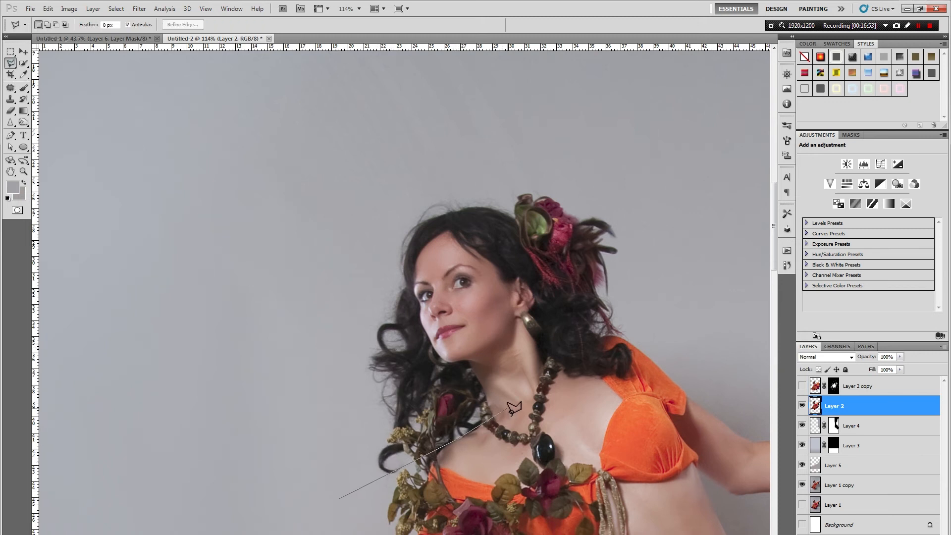
{"action": "left_click", "coordinate": [580, 367]}
{"action": "left_click", "coordinate": [620, 373]}
{"action": "left_click", "coordinate": [681, 369]}
{"action": "left_click", "coordinate": [681, 224]}
{"action": "left_click", "coordinate": [524, 141]}
{"action": "left_click", "coordinate": [335, 168]}
{"action": "left_click", "coordinate": [232, 300]}
{"action": "left_click", "coordinate": [262, 411]}
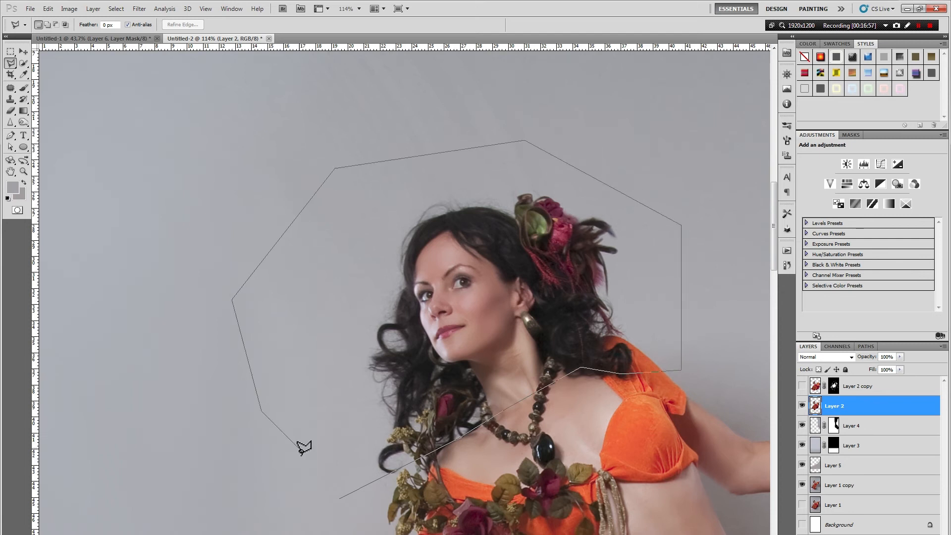
{"action": "left_click", "coordinate": [339, 498]}
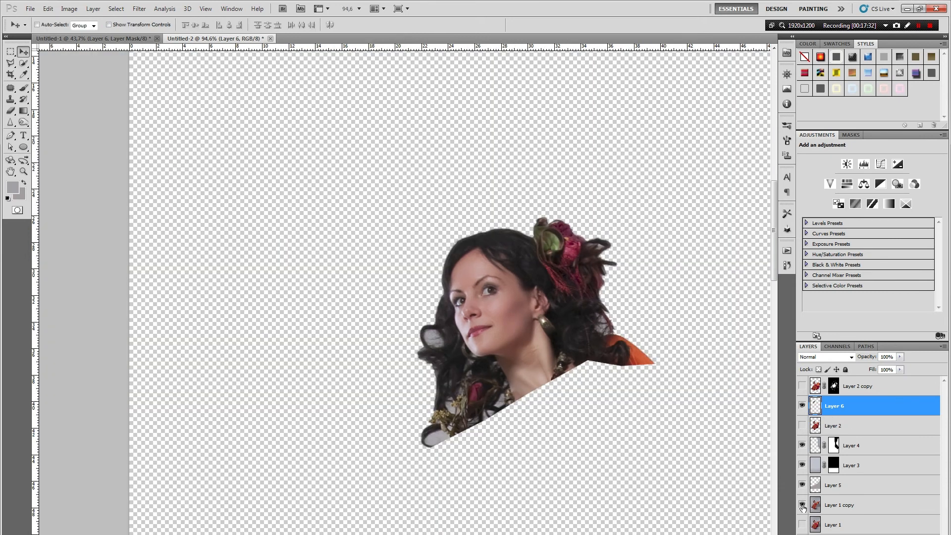
Show the Layer 1 copy background again and open the Layer 6 head cut-out in the Liquify filter
{"action": "left_click", "coordinate": [802, 505]}
{"action": "scroll", "coordinate": [597, 460], "scroll_direction": "up", "scroll_amount": 4}
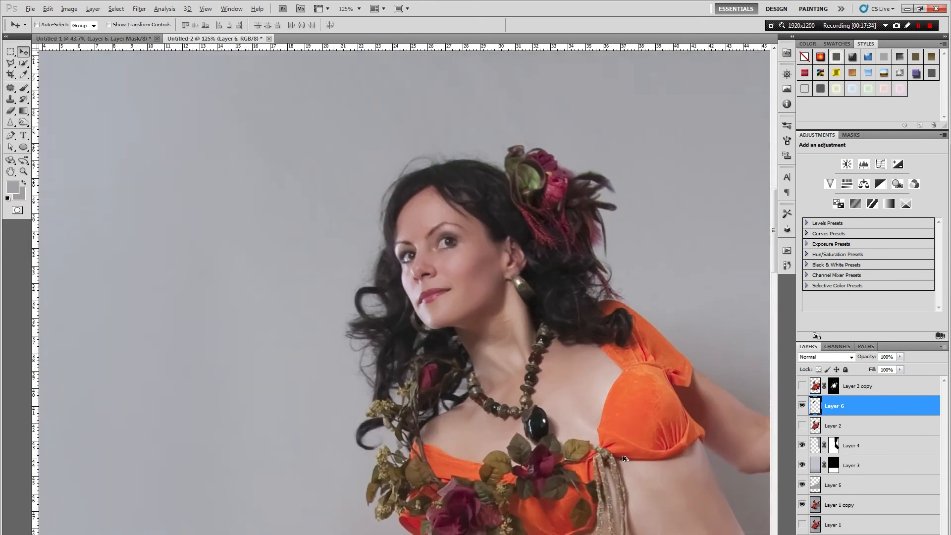
{"action": "left_click", "coordinate": [139, 9]}
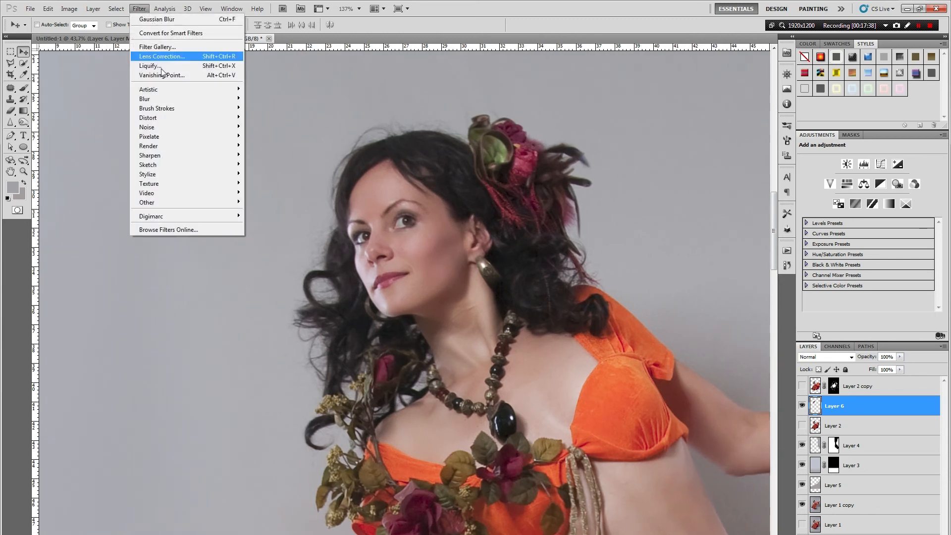
{"action": "left_click", "coordinate": [149, 64]}
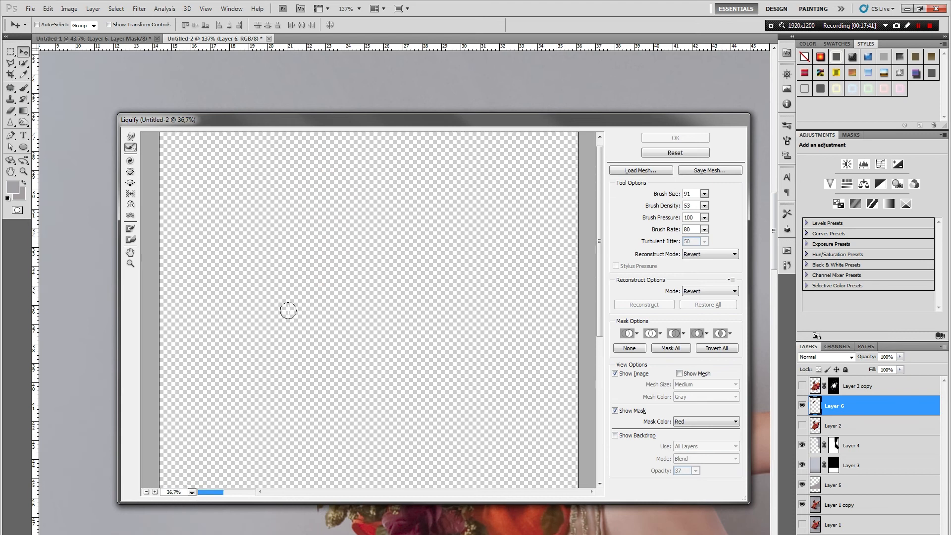
{"action": "scroll", "coordinate": [229, 308], "scroll_direction": "up", "scroll_amount": 2}
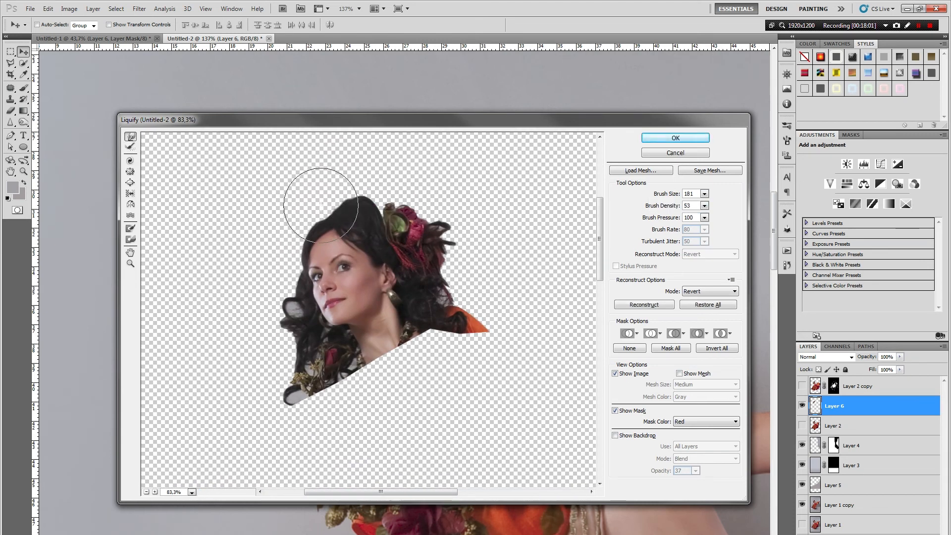
Push the hair far outward on all sides of the face with Forward Warp, starting at brush size 181, and apply Liquify
{"action": "mouse_move", "coordinate": [314, 187]}
{"action": "left_mouse_down"}
{"action": "mouse_move", "coordinate": [277, 233]}
{"action": "mouse_move", "coordinate": [450, 247]}
{"action": "mouse_move", "coordinate": [490, 218]}
{"action": "left_mouse_up"}
{"action": "left_click_drag", "start_coordinate": [376, 208], "coordinate": [297, 154]}
{"action": "scroll", "coordinate": [347, 297], "scroll_direction": "down", "scroll_amount": 1}
{"action": "left_click_drag", "start_coordinate": [446, 307], "coordinate": [516, 317]}
{"action": "scroll", "coordinate": [278, 367], "scroll_direction": "down", "scroll_amount": 1}
{"action": "key", "text": "r"}
{"action": "key", "text": "bracketleft"}
{"action": "key", "text": "bracketleft"}
{"action": "key", "text": "bracketleft"}
{"action": "key", "text": "bracketleft"}
{"action": "left_click_drag", "start_coordinate": [322, 347], "coordinate": [326, 293]}
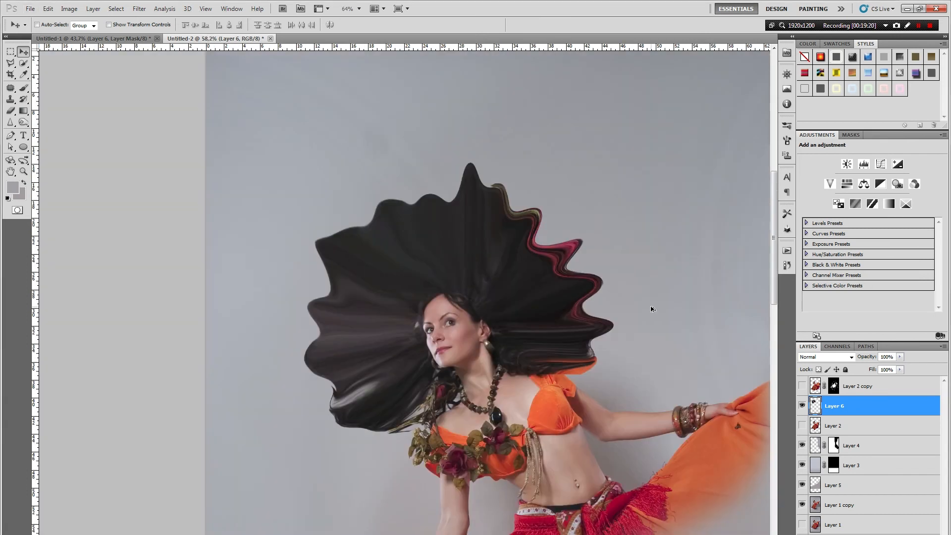
Show Layer 2 copy, move Layer 6 above it, and give Layer 6 a layer mask inverted to black
{"action": "scroll", "coordinate": [744, 341], "scroll_direction": "down", "scroll_amount": 4}
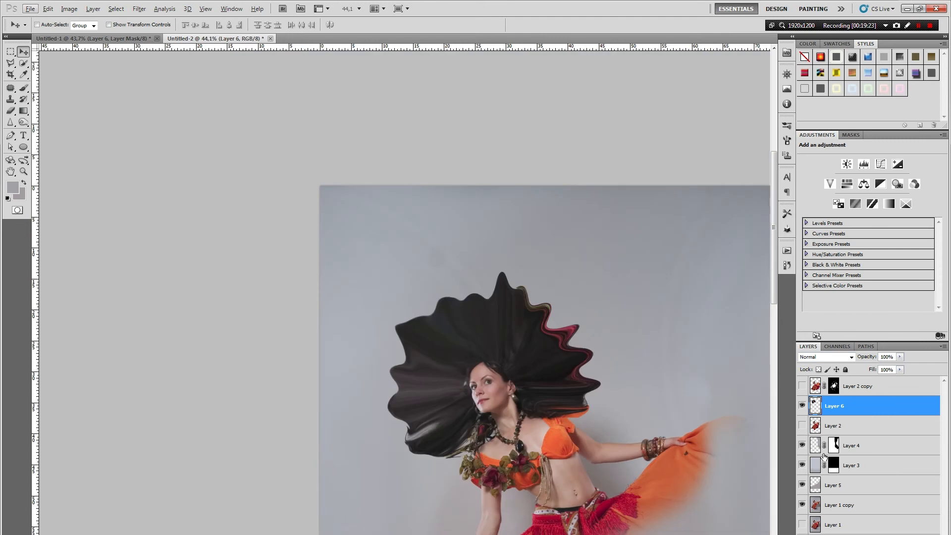
{"action": "left_click", "coordinate": [802, 386]}
{"action": "scroll", "coordinate": [636, 429], "scroll_direction": "down", "scroll_amount": 2}
{"action": "left_click_drag", "start_coordinate": [838, 402], "coordinate": [837, 380]}
{"action": "scroll", "coordinate": [658, 354], "scroll_direction": "up", "scroll_amount": 2}
{"action": "left_click", "coordinate": [849, 534]}
{"action": "key", "text": "ctrl+i"}
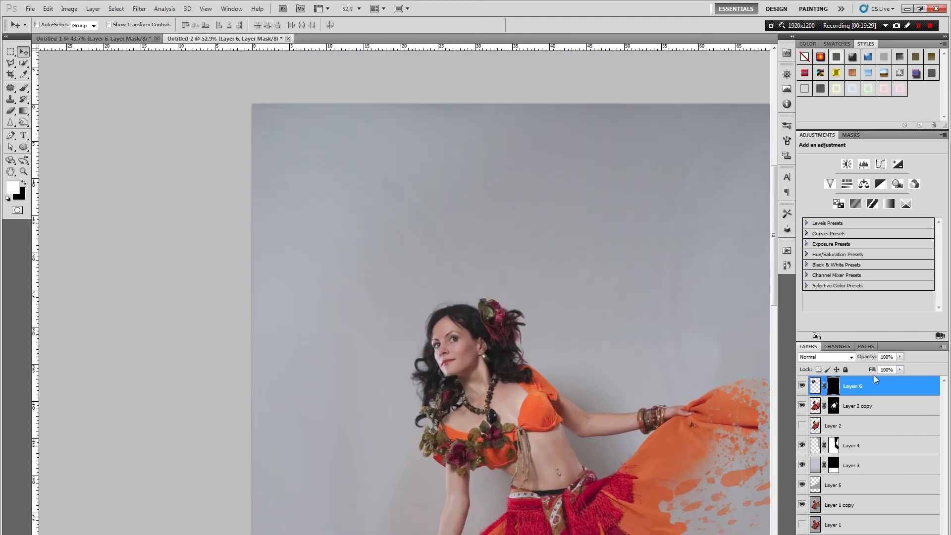
Pick the 2440 px splatter tip for the Brush and set its size to 1871 px and its angle to -50°
{"action": "scroll", "coordinate": [583, 386], "scroll_direction": "up", "scroll_amount": 3}
{"action": "left_click", "coordinate": [23, 88]}
{"action": "right_click", "coordinate": [419, 153]}
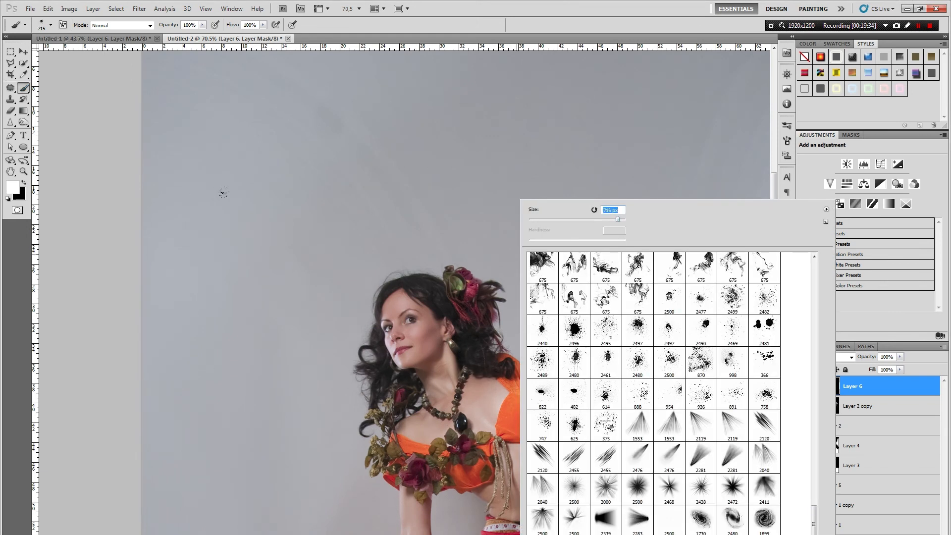
{"action": "scroll", "coordinate": [659, 431], "scroll_direction": "down", "scroll_amount": 3}
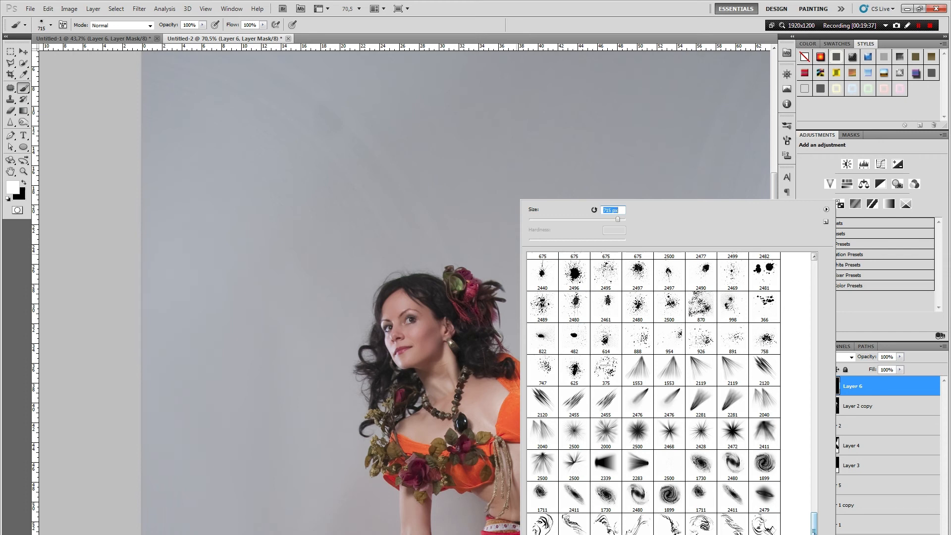
{"action": "scroll", "coordinate": [816, 515], "scroll_direction": "up", "scroll_amount": 5}
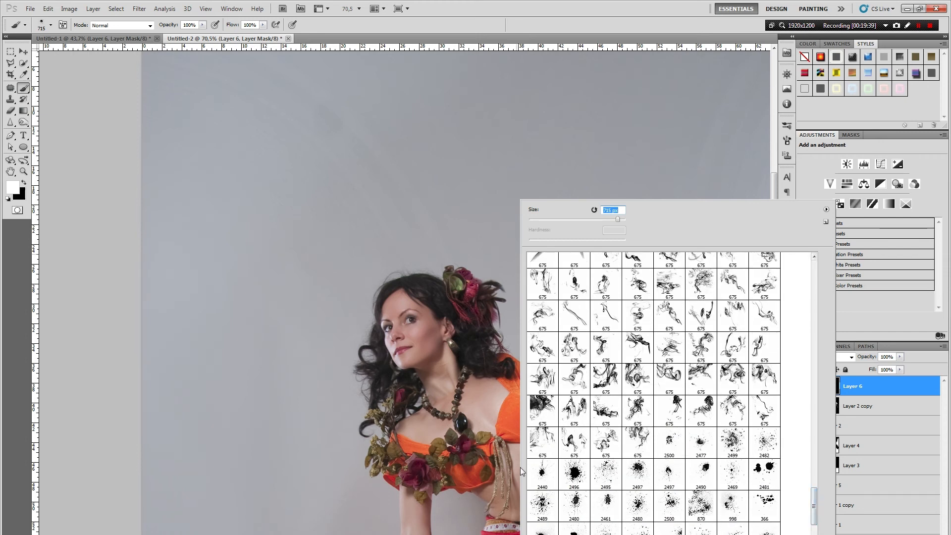
{"action": "left_click", "coordinate": [542, 473]}
{"action": "left_click", "coordinate": [787, 141]}
{"action": "left_click_drag", "start_coordinate": [734, 247], "coordinate": [726, 258]}
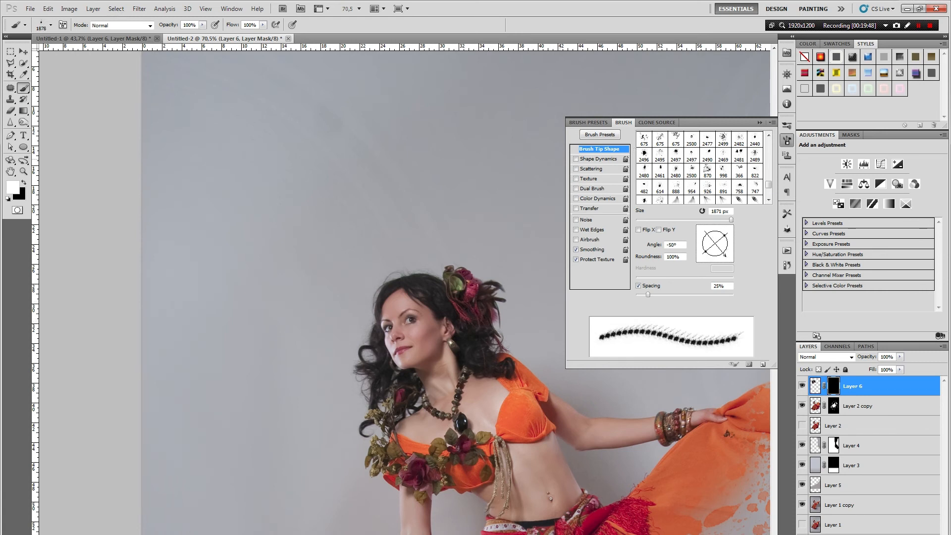
Stamp splatter in white on the Layer 6 mask around the hair, close the brush settings, and check the result
{"action": "right_click", "coordinate": [584, 221]}
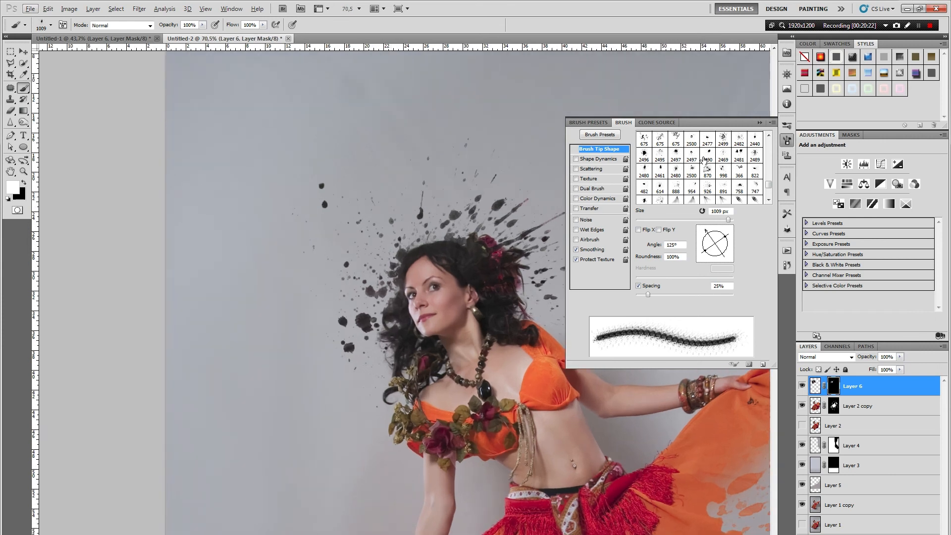
{"action": "left_click", "coordinate": [767, 124]}
{"action": "scroll", "coordinate": [543, 246], "scroll_direction": "down", "scroll_amount": 1}
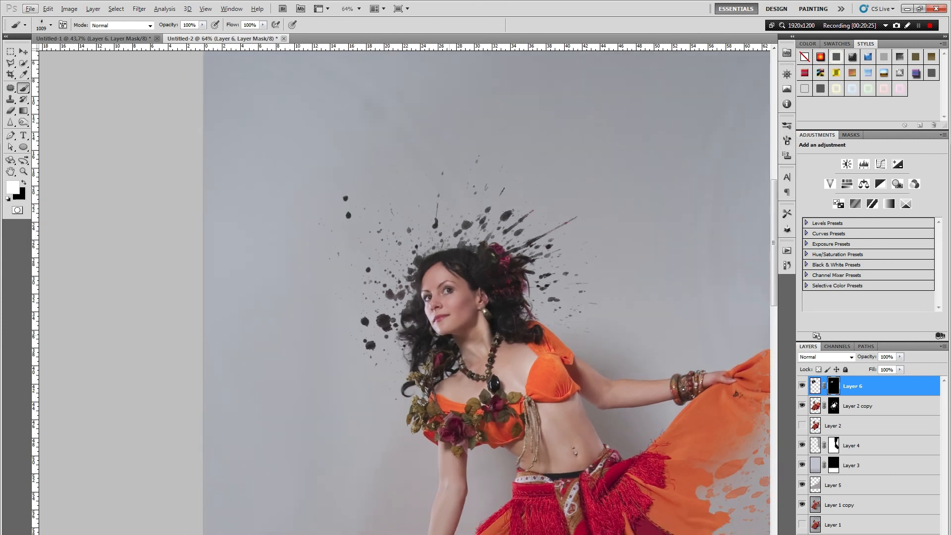
{"action": "scroll", "coordinate": [543, 246], "scroll_direction": "down", "scroll_amount": 2}
{"action": "scroll", "coordinate": [537, 150], "scroll_direction": "up", "scroll_amount": 4}
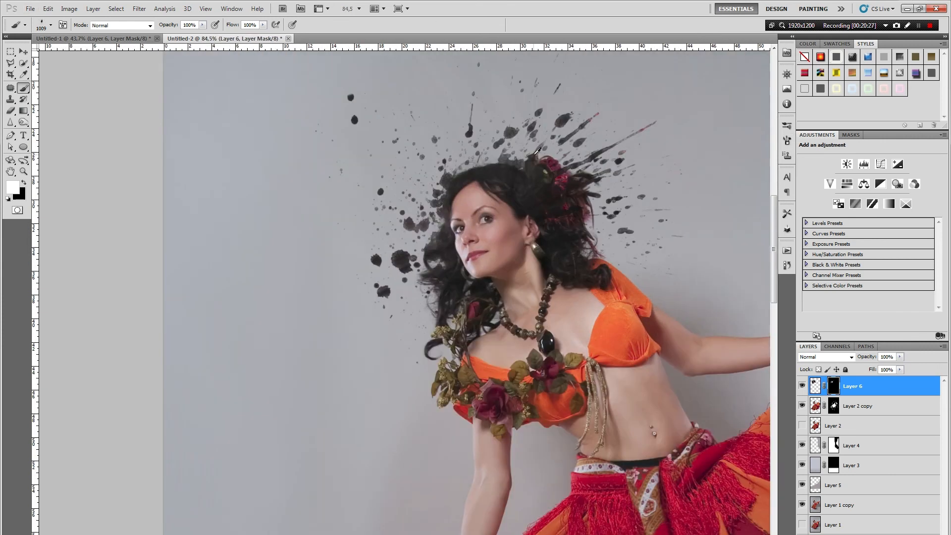
{"action": "scroll", "coordinate": [537, 151], "scroll_direction": "down", "scroll_amount": 10}
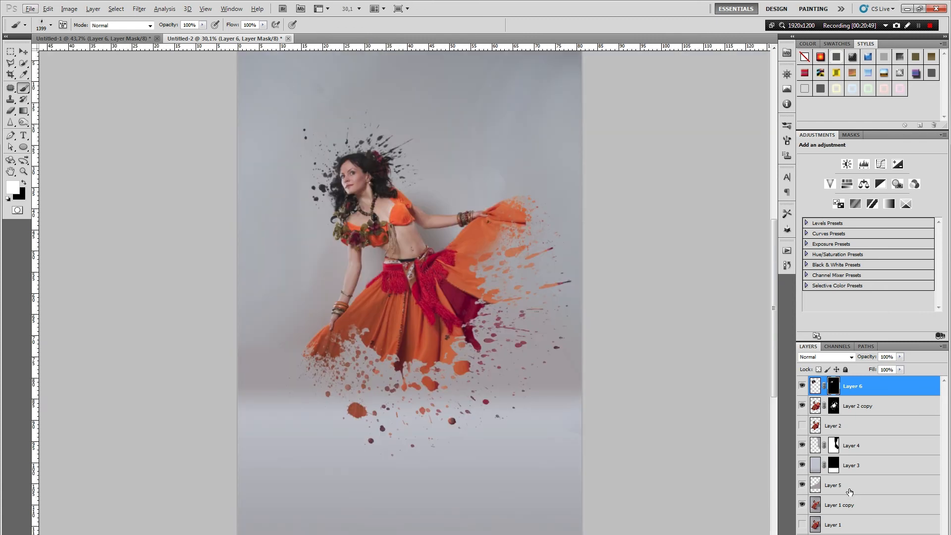
Draw a wide, flat black ellipse above Layer 4, on the floor beneath the dancer's skirt
{"action": "left_click", "coordinate": [869, 508]}
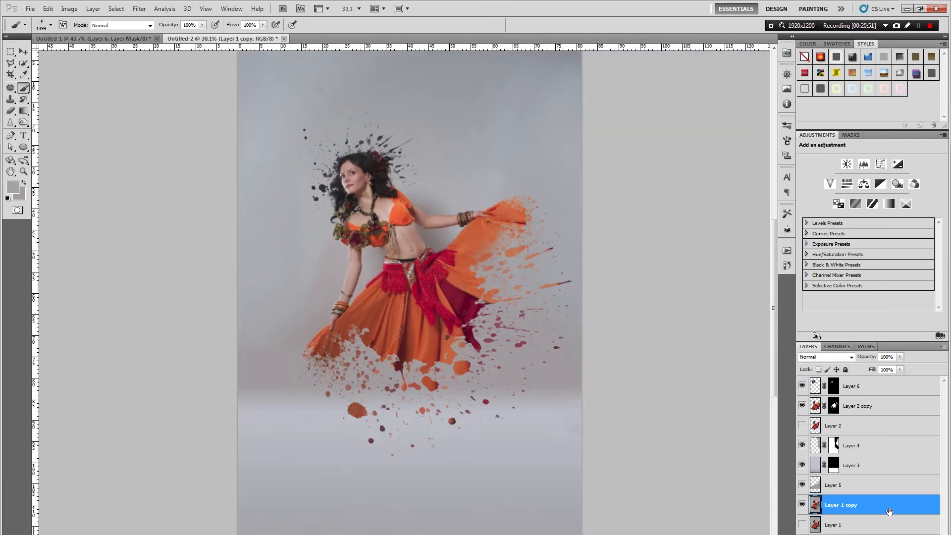
{"action": "left_click", "coordinate": [865, 443]}
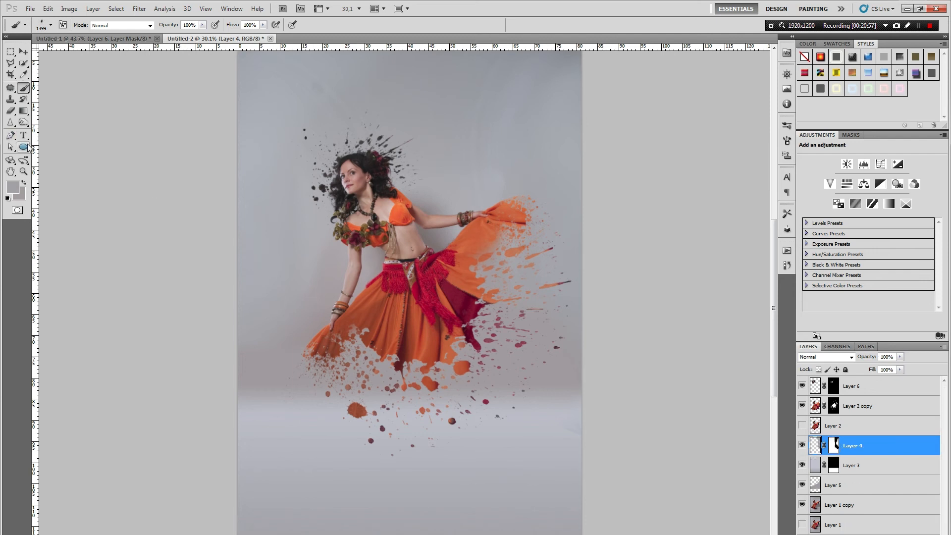
{"action": "left_click", "coordinate": [23, 147]}
{"action": "left_click", "coordinate": [8, 198]}
{"action": "left_click_drag", "start_coordinate": [407, 440], "coordinate": [515, 428]}
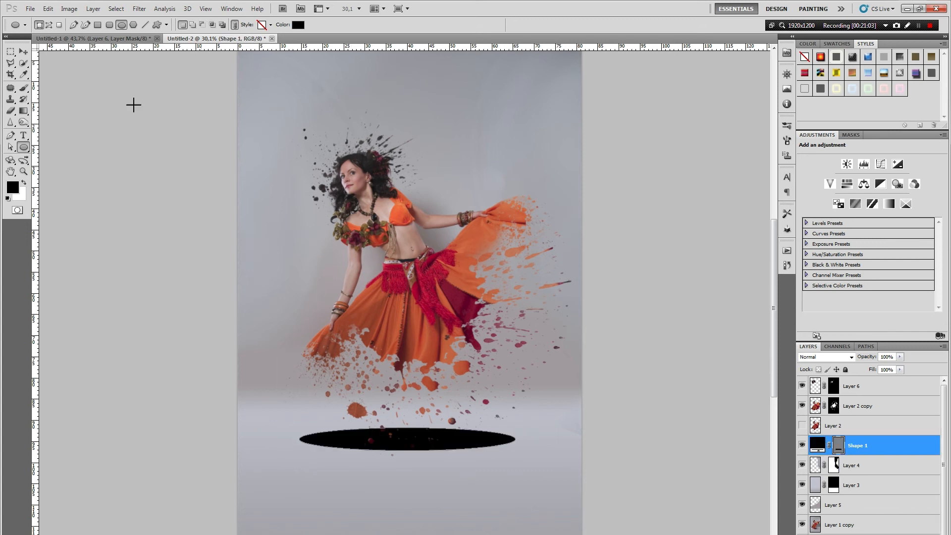
Shift the black ellipse slightly to centre it under the dancer and set its opacity to 35%
{"action": "left_click", "coordinate": [23, 51]}
{"action": "left_click_drag", "start_coordinate": [410, 440], "coordinate": [418, 442]}
{"action": "left_click_drag", "start_coordinate": [899, 357], "coordinate": [869, 370]}
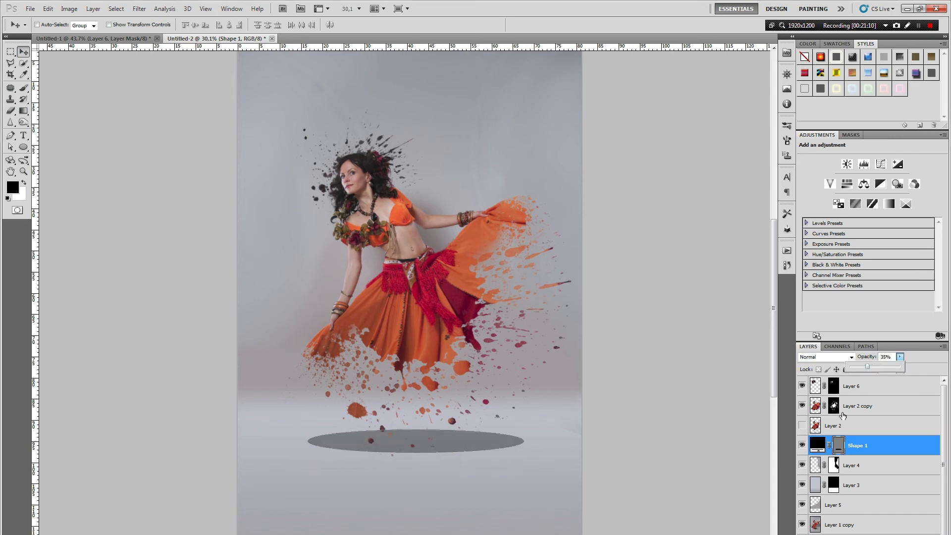
Rasterize the ellipse shape and soften it into a shadow with Gaussian Blur
{"action": "left_click", "coordinate": [138, 9]}
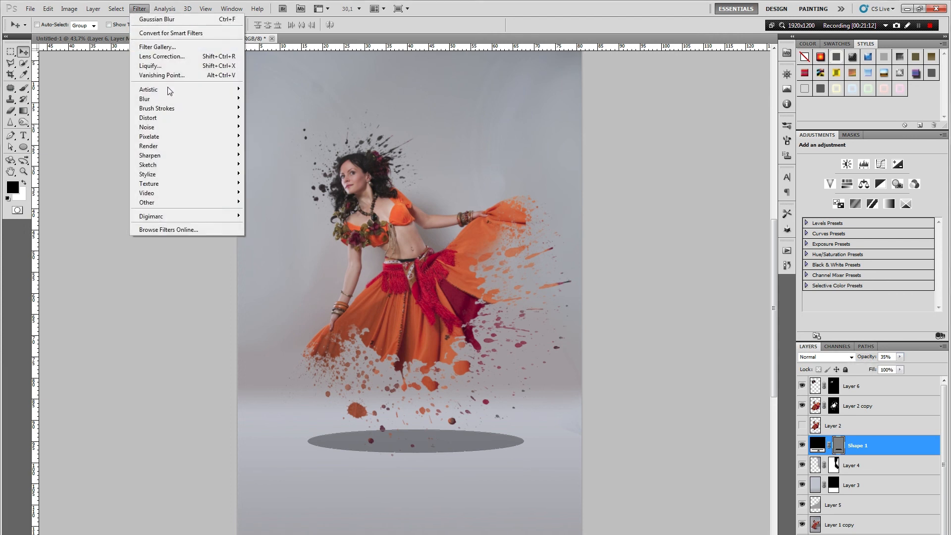
{"action": "mouse_move", "coordinate": [170, 99]}
{"action": "left_click", "coordinate": [102, 135]}
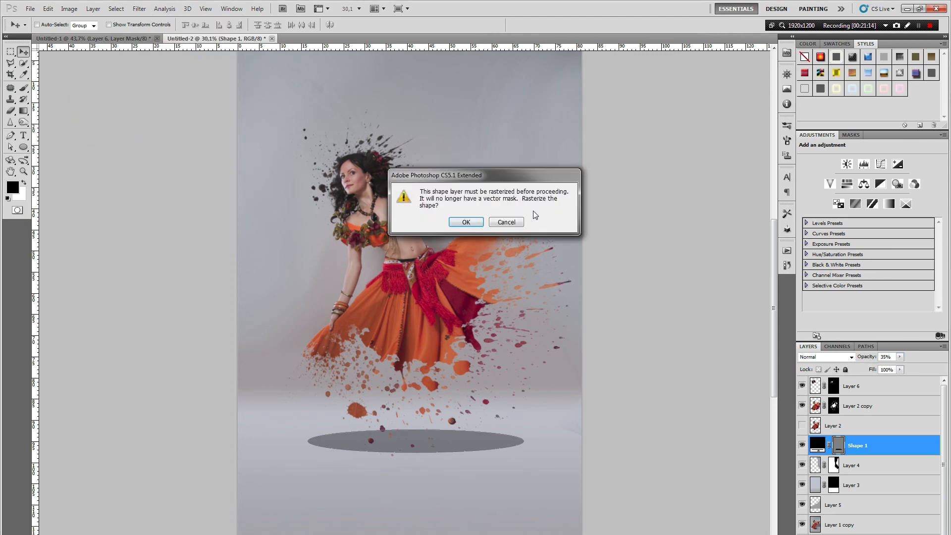
{"action": "left_click", "coordinate": [468, 221]}
{"action": "left_click", "coordinate": [715, 138]}
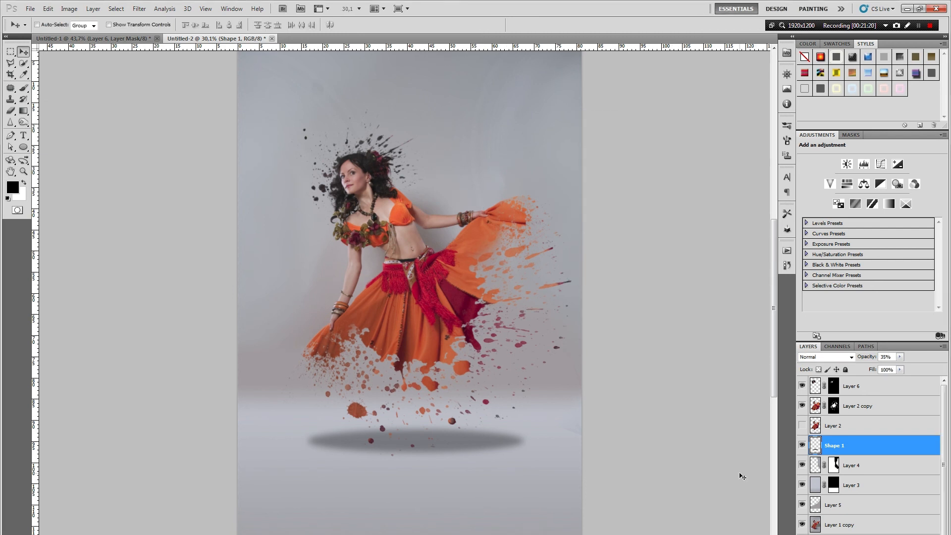
Add a Curves adjustment above Layer 6 and form an RGB S-curve with lowered shadows and highlights raised from 152 to 193
{"action": "scroll", "coordinate": [377, 367], "scroll_direction": "down", "scroll_amount": 2}
{"action": "scroll", "coordinate": [389, 290], "scroll_direction": "up", "scroll_amount": 4}
{"action": "left_click", "coordinate": [891, 394]}
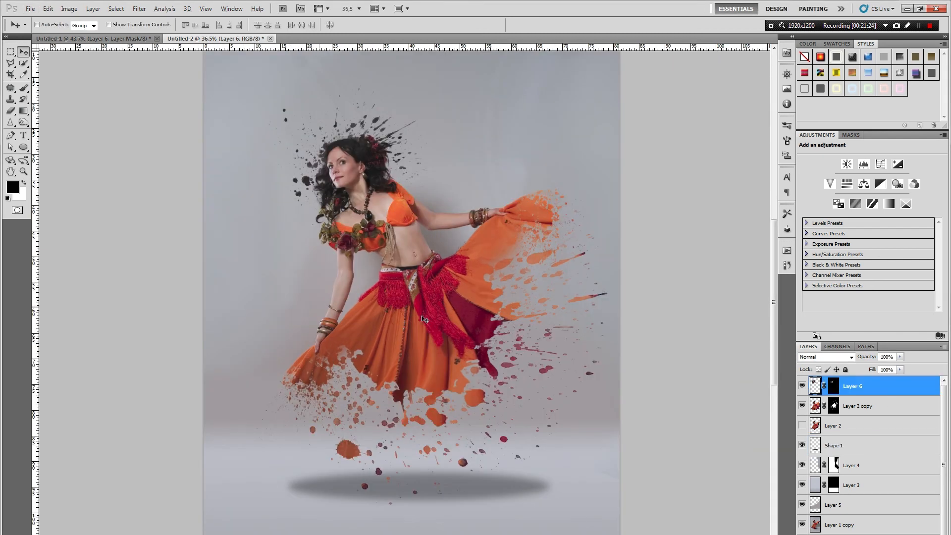
{"action": "scroll", "coordinate": [399, 249], "scroll_direction": "down", "scroll_amount": 2}
{"action": "scroll", "coordinate": [399, 250], "scroll_direction": "down", "scroll_amount": 1}
{"action": "left_click", "coordinate": [872, 534]}
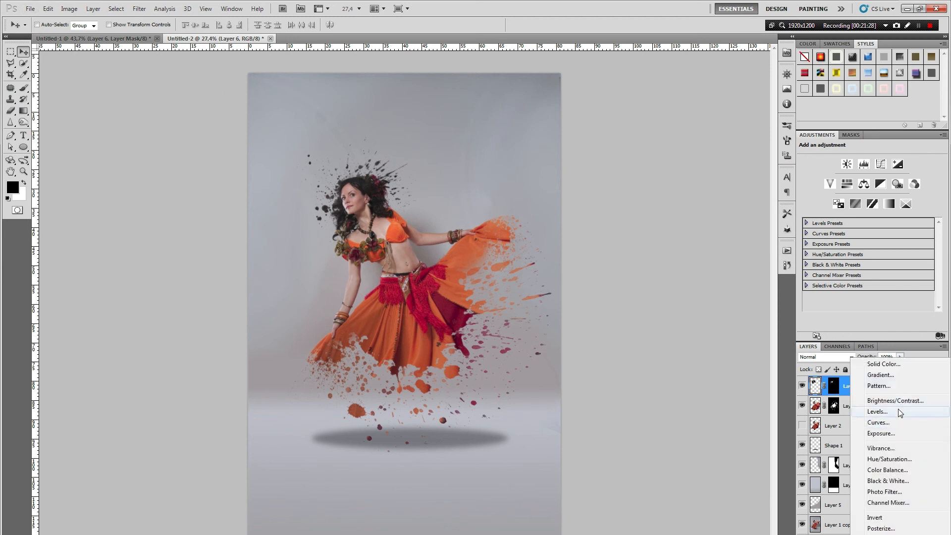
{"action": "left_click", "coordinate": [887, 422]}
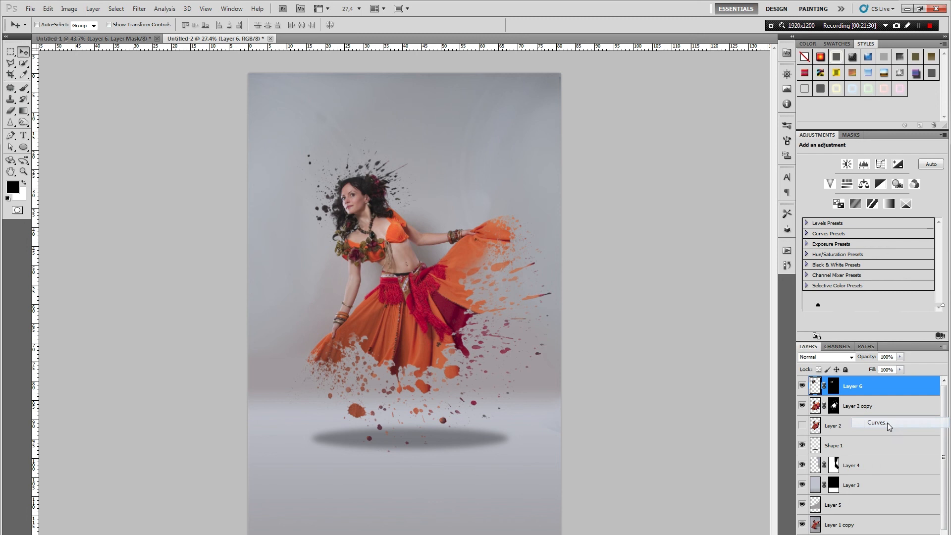
{"action": "left_click_drag", "start_coordinate": [837, 276], "coordinate": [844, 279]}
{"action": "left_click_drag", "start_coordinate": [900, 218], "coordinate": [893, 205]}
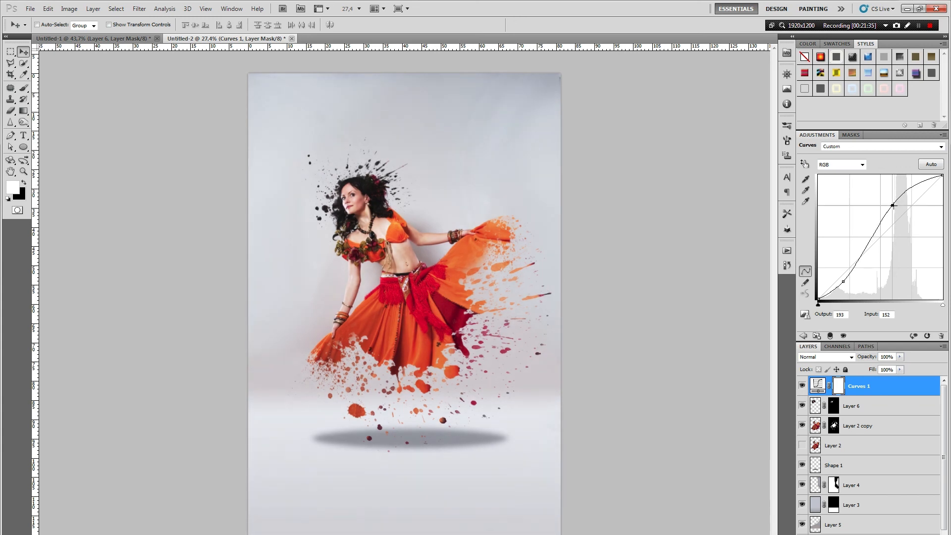
In the Red channel of the curves, lower the shadows slightly and raise the highlights from input 158 to output 167
{"action": "left_click", "coordinate": [841, 164]}
{"action": "left_click", "coordinate": [841, 171]}
{"action": "left_click_drag", "start_coordinate": [842, 275], "coordinate": [845, 276]}
{"action": "left_click_drag", "start_coordinate": [892, 225], "coordinate": [895, 218]}
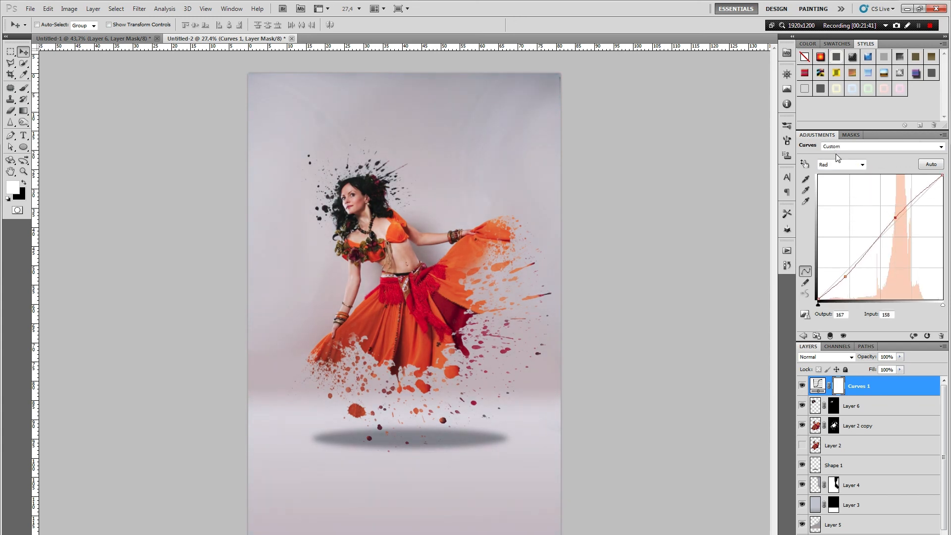
In the Green channel of the curves, lower the shadows from 42 to 37 and raise the highlights from 153 to 159
{"action": "left_click", "coordinate": [841, 165]}
{"action": "left_click", "coordinate": [839, 193]}
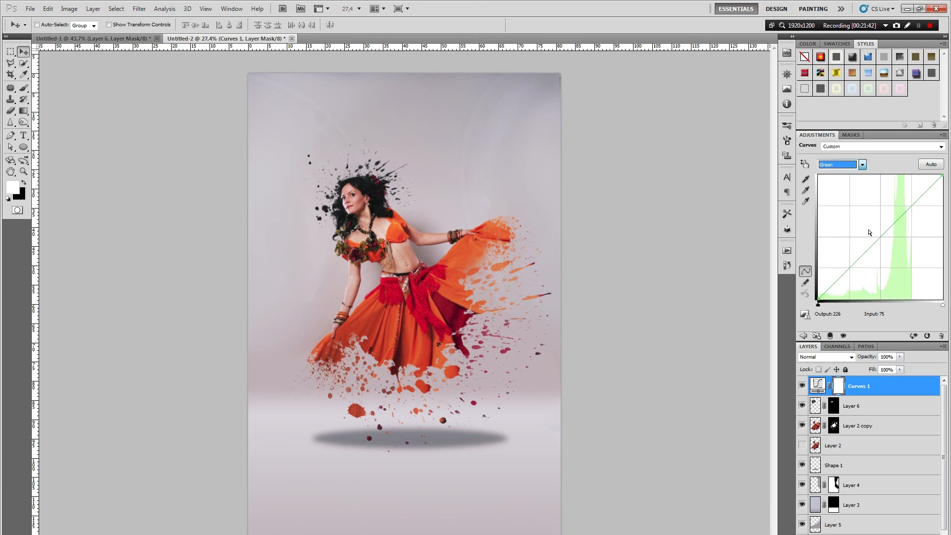
{"action": "left_click_drag", "start_coordinate": [838, 277], "coordinate": [839, 282]}
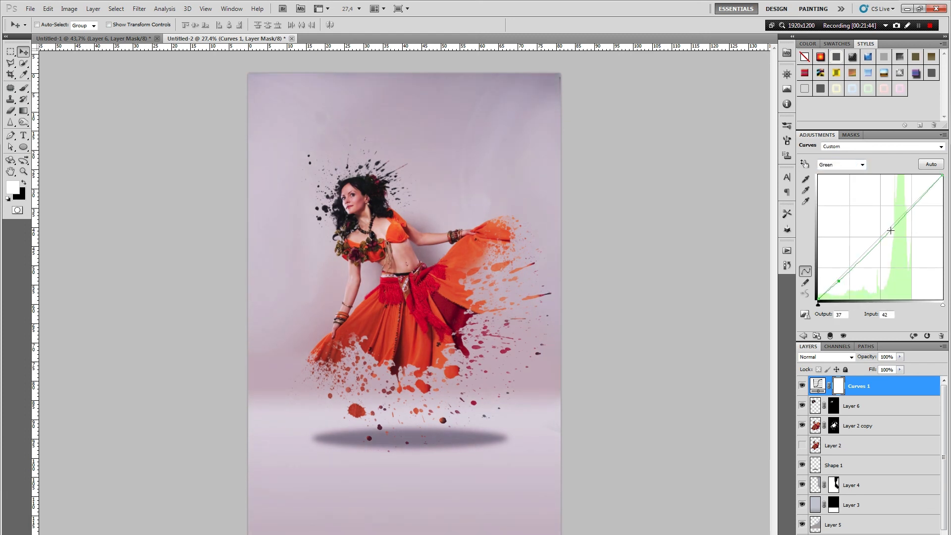
{"action": "left_click_drag", "start_coordinate": [892, 224], "coordinate": [892, 221]}
In the Blue channel of the curves, raise the shadows slightly, lower the highlights from 161 to 159, and check the image
{"action": "left_click", "coordinate": [862, 165]}
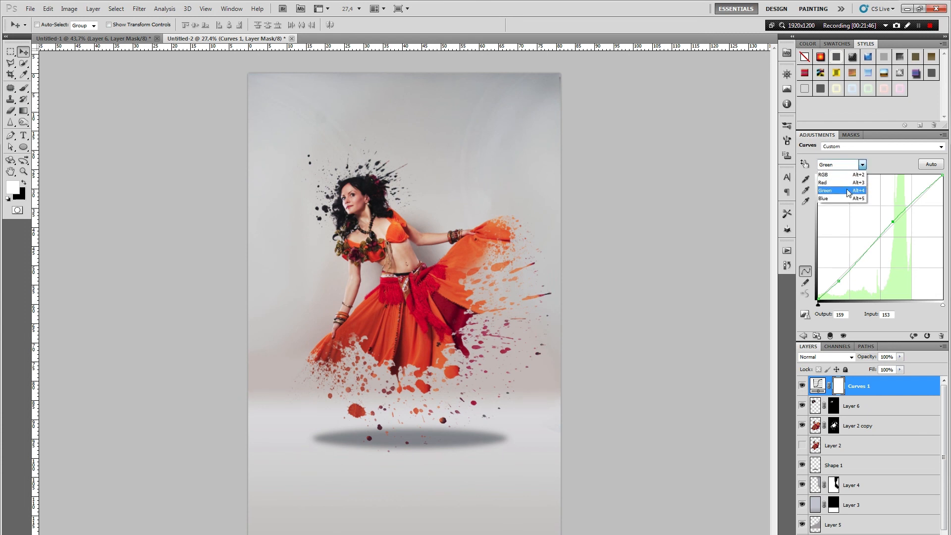
{"action": "left_click", "coordinate": [846, 198]}
{"action": "left_click_drag", "start_coordinate": [837, 280], "coordinate": [837, 278]}
{"action": "left_click_drag", "start_coordinate": [893, 223], "coordinate": [896, 222]}
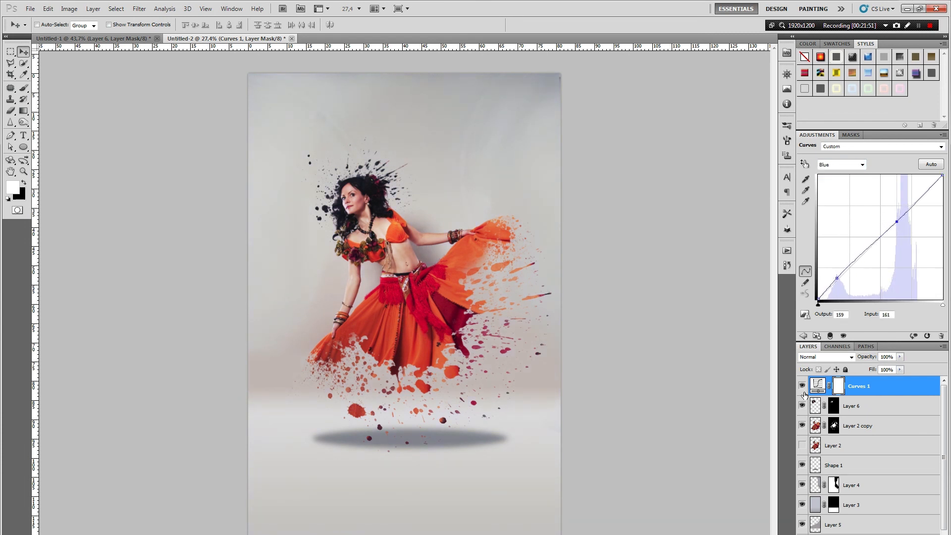
{"action": "scroll", "coordinate": [409, 281], "scroll_direction": "up", "scroll_amount": 2}
{"action": "scroll", "coordinate": [409, 281], "scroll_direction": "down", "scroll_amount": 1}
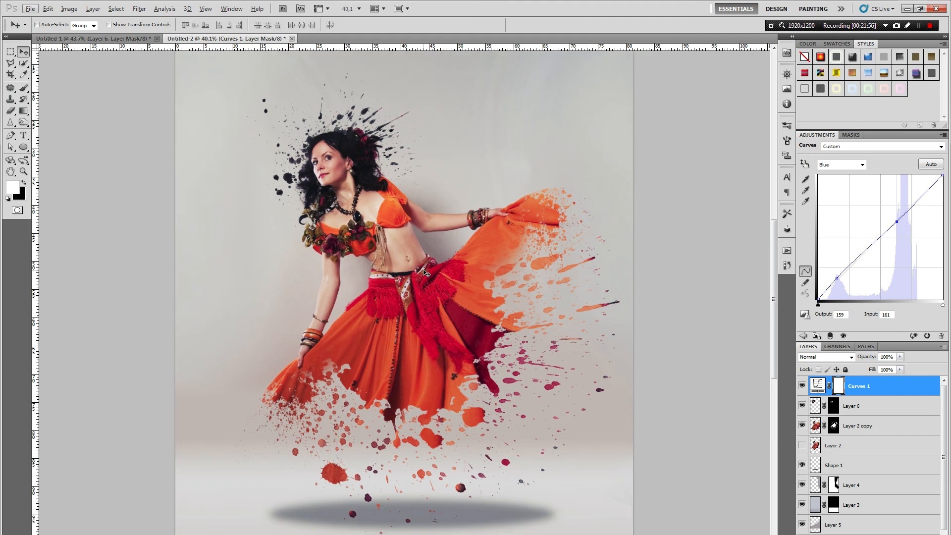